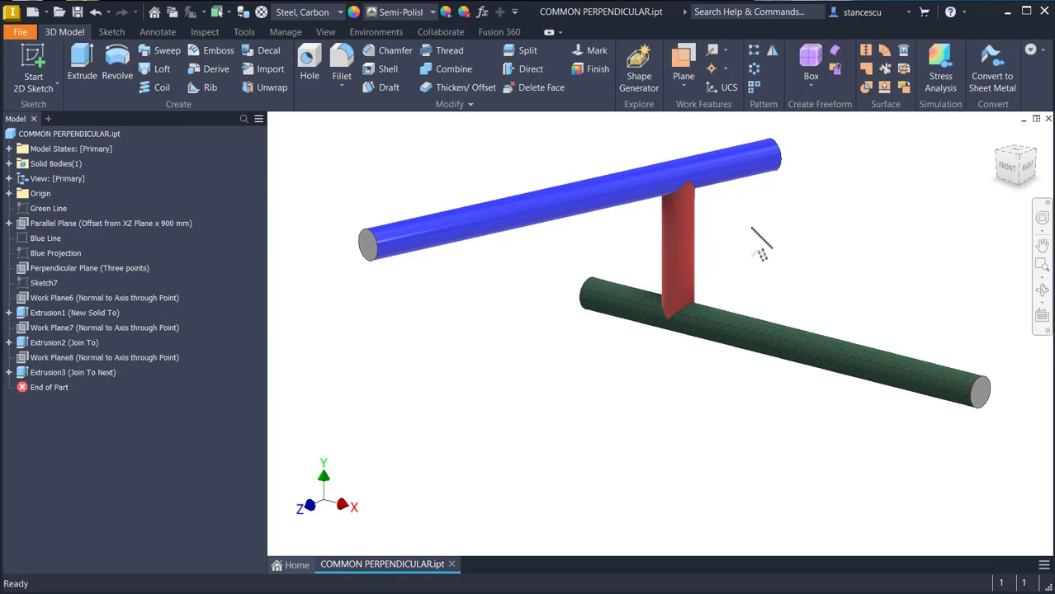
Step: Examine the finished common perpendicular model between the blue and green rods from several angles
{"action": "middle_click_drag", "start_coordinate": [761, 244], "coordinate": [823, 272], "text": "shift"}
{"action": "middle_click_drag", "start_coordinate": [632, 207], "coordinate": [784, 200], "text": "shift"}
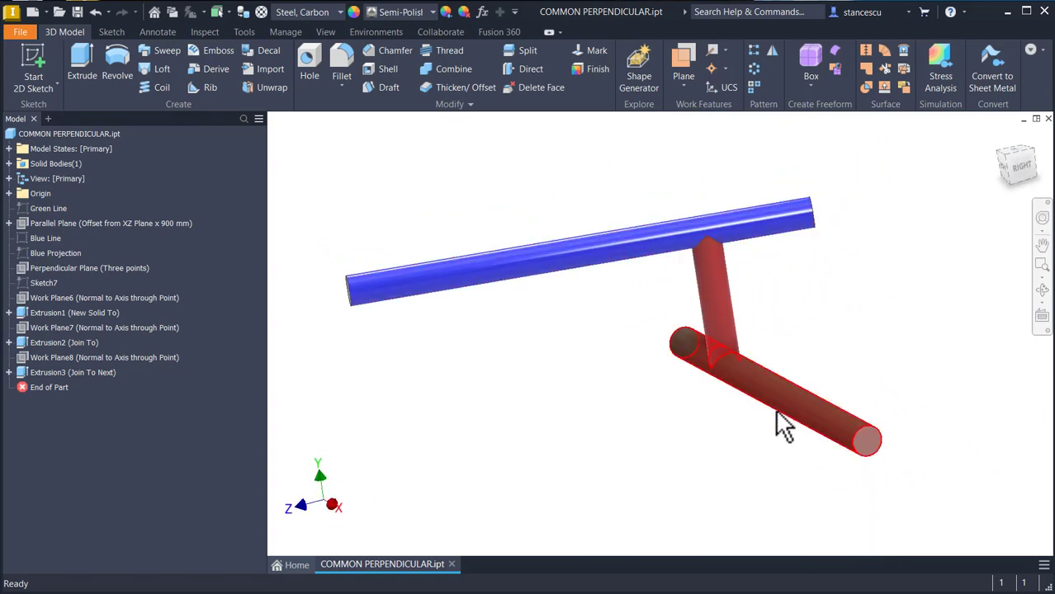
{"action": "middle_click_drag", "start_coordinate": [812, 424], "coordinate": [690, 380], "text": "shift"}
{"action": "scroll", "coordinate": [684, 309], "scroll_direction": "up", "scroll_amount": 2}
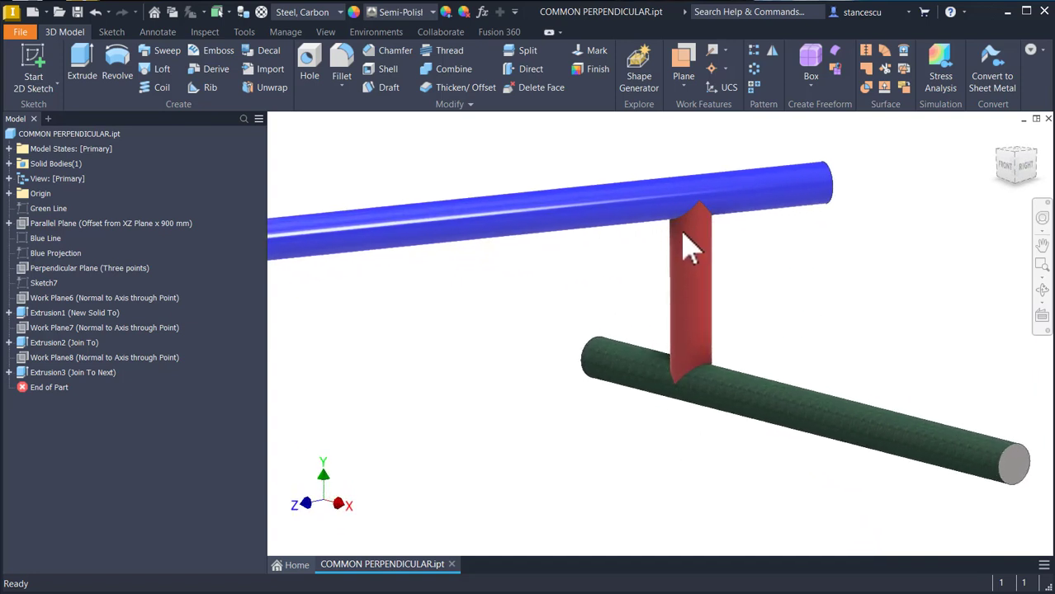
{"action": "middle_click_drag", "start_coordinate": [703, 254], "coordinate": [799, 307], "text": "shift"}
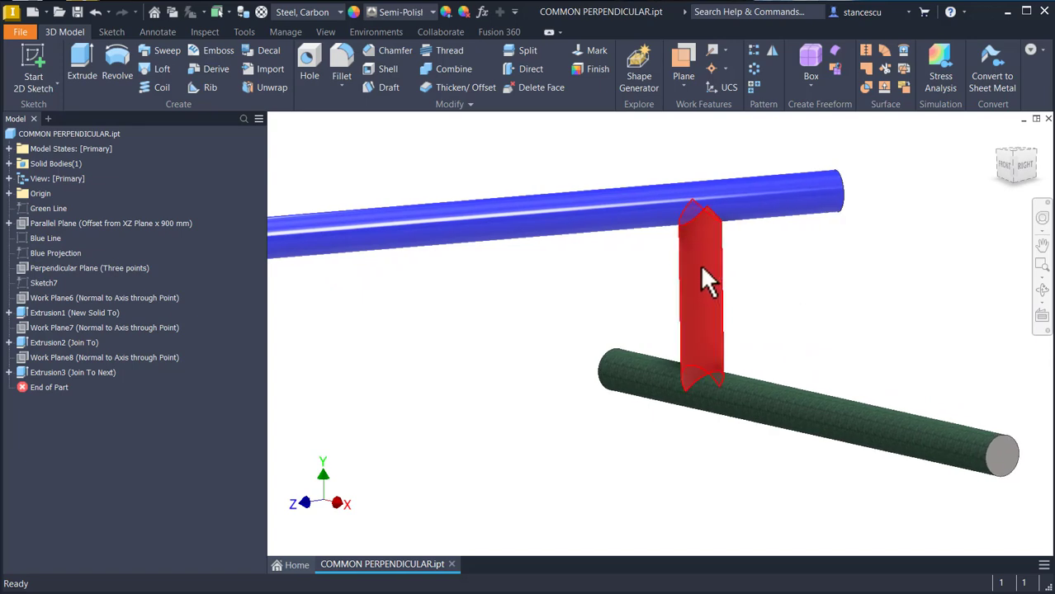
{"action": "key", "text": "F6"}
Step: Create a new part from the Standard (mm).ipt metric template and start a 2D sketch on the XY Plane
{"action": "left_click", "coordinate": [32, 12]}
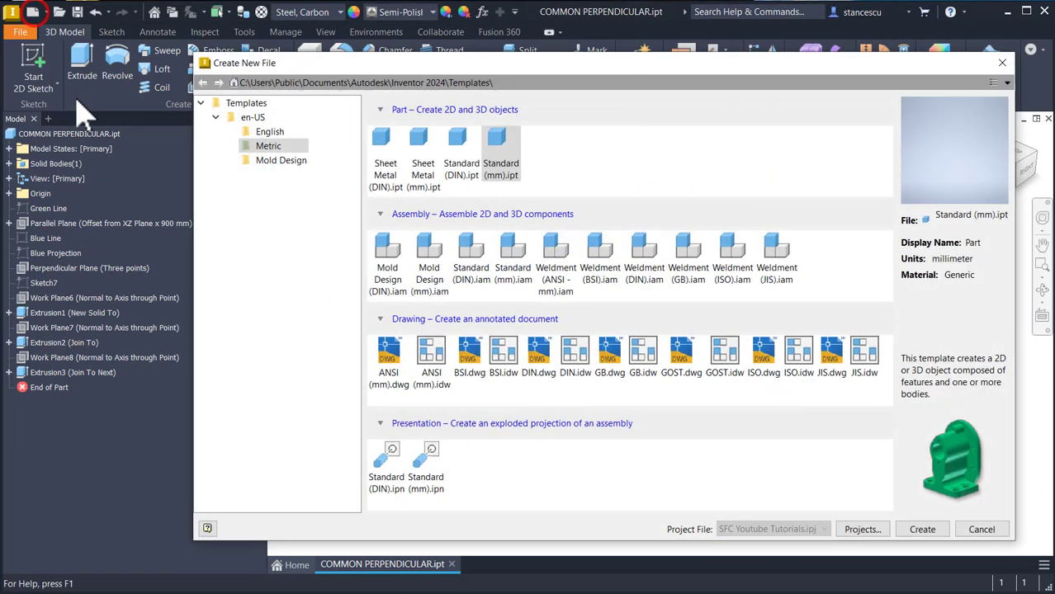
{"action": "double_click", "coordinate": [502, 145]}
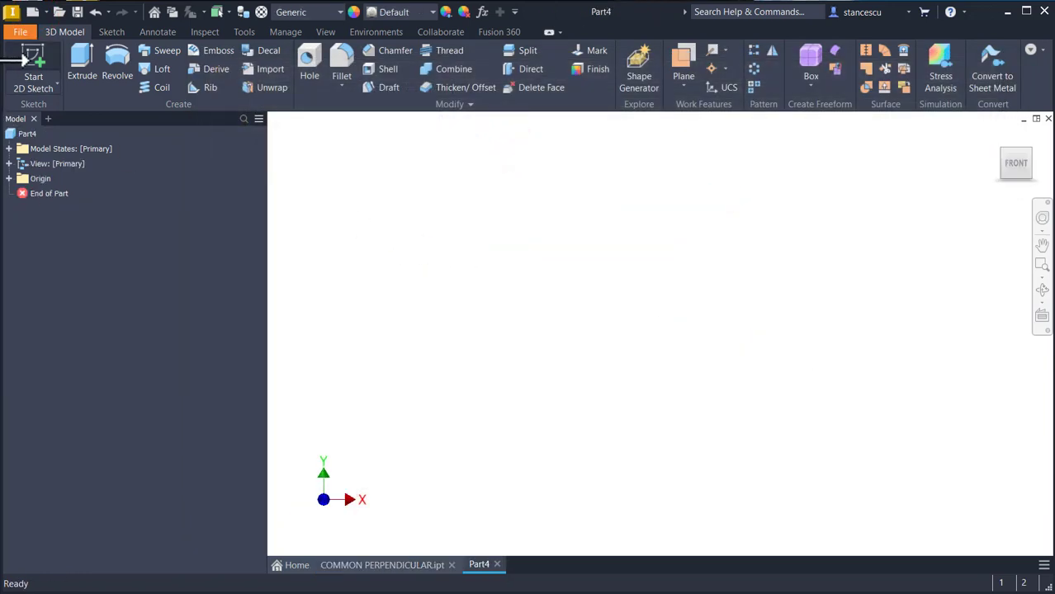
{"action": "left_click", "coordinate": [26, 74]}
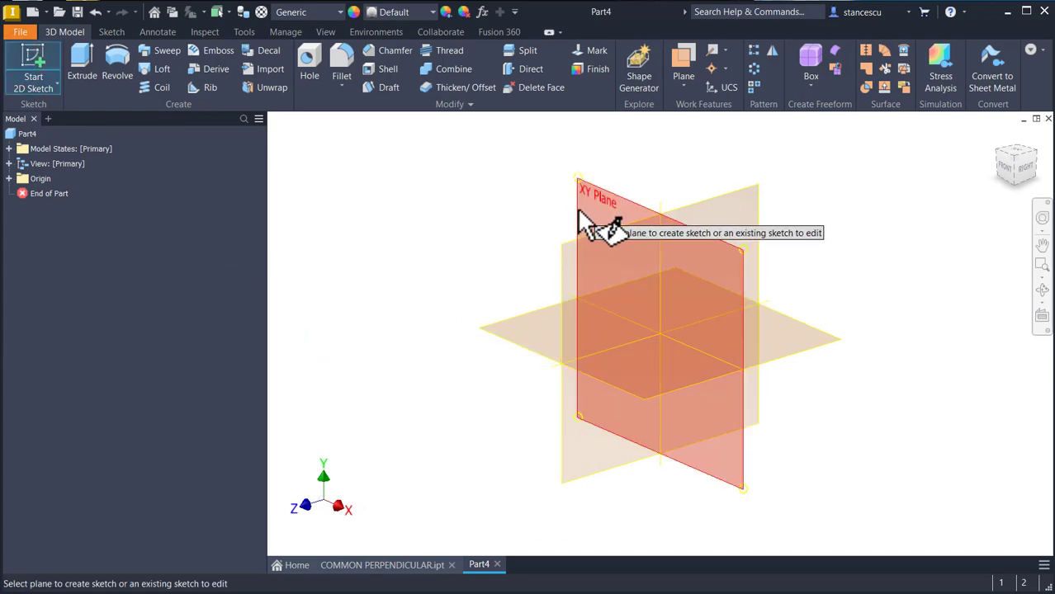
{"action": "left_click", "coordinate": [529, 320]}
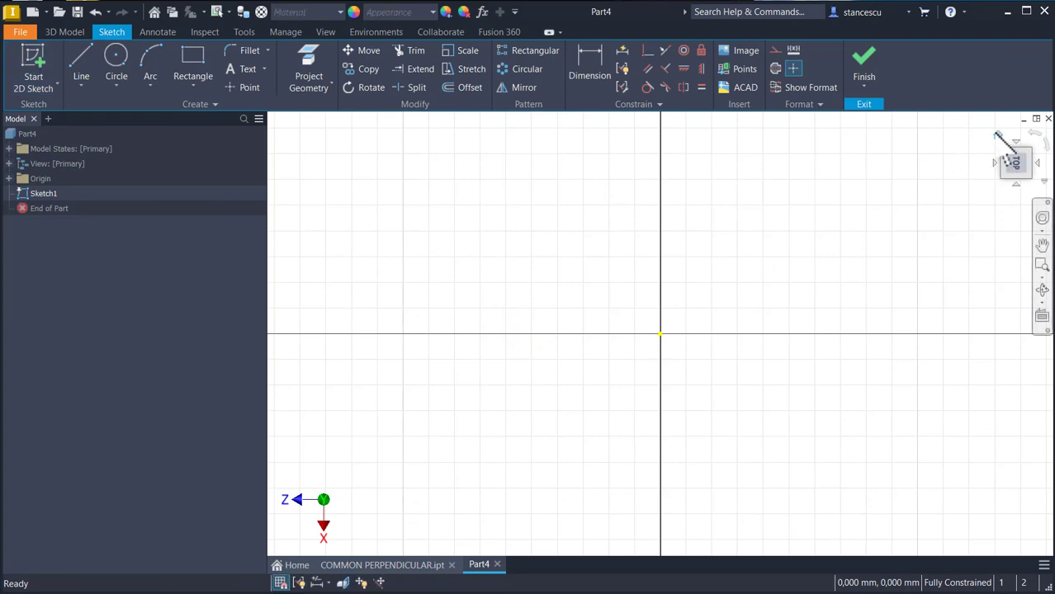
Step: Set the sketch colour to Blue for new geometry
{"action": "left_click", "coordinate": [1030, 133]}
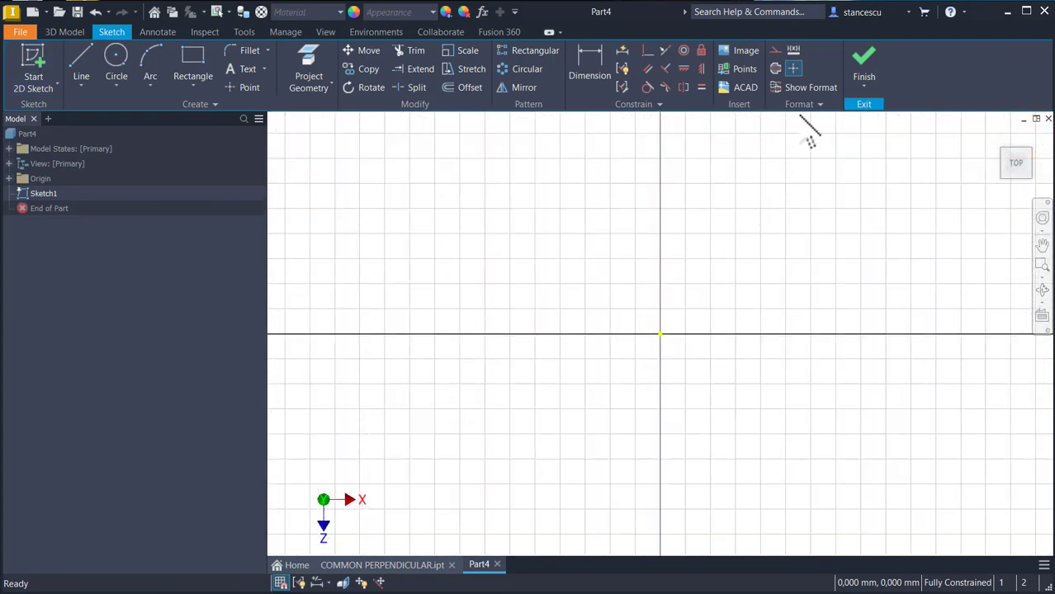
{"action": "left_click", "coordinate": [809, 104]}
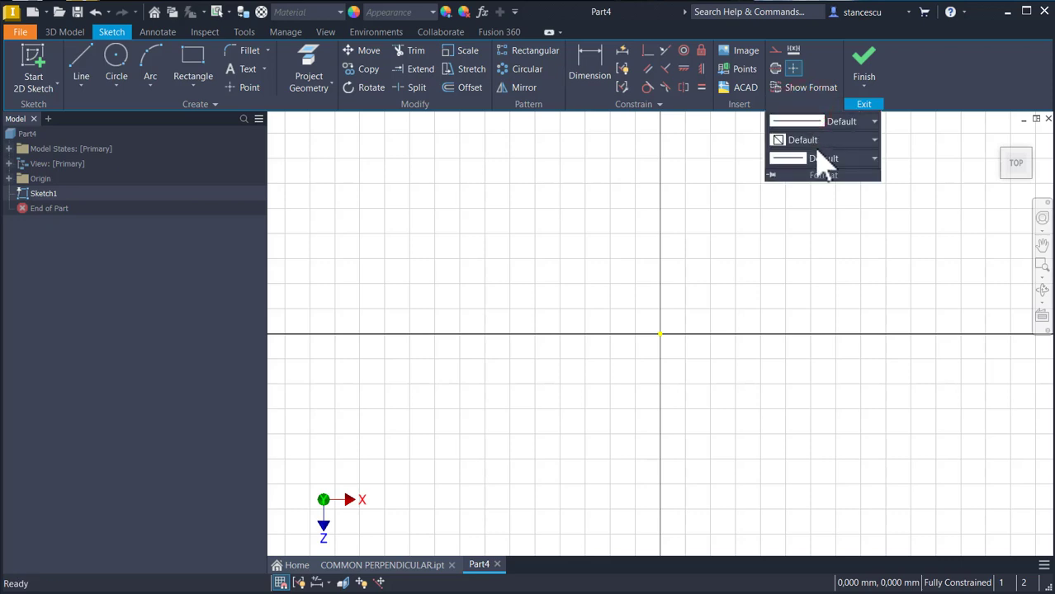
{"action": "left_click", "coordinate": [816, 142]}
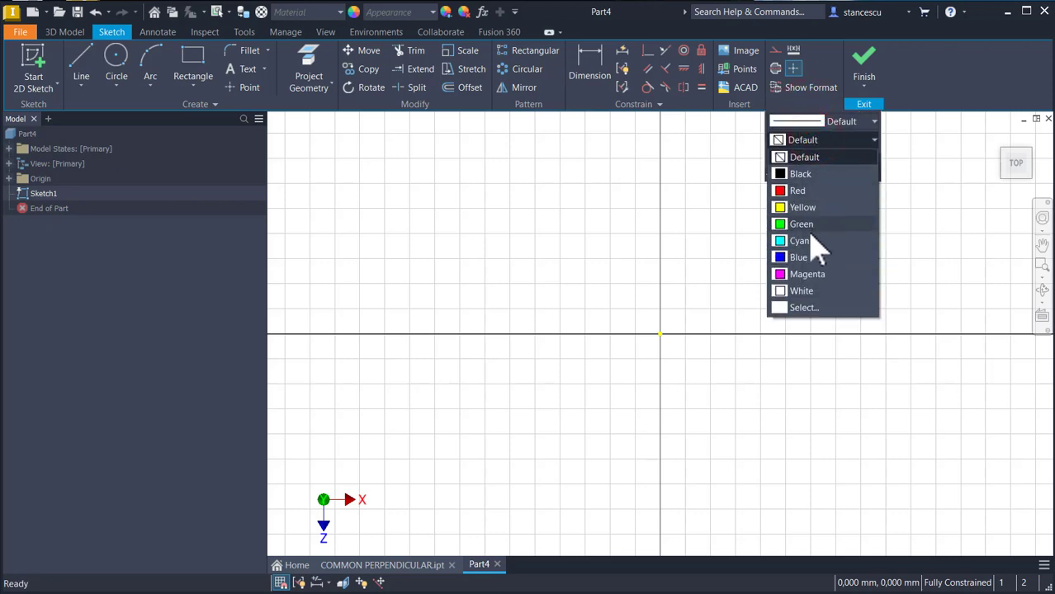
{"action": "left_click", "coordinate": [791, 259]}
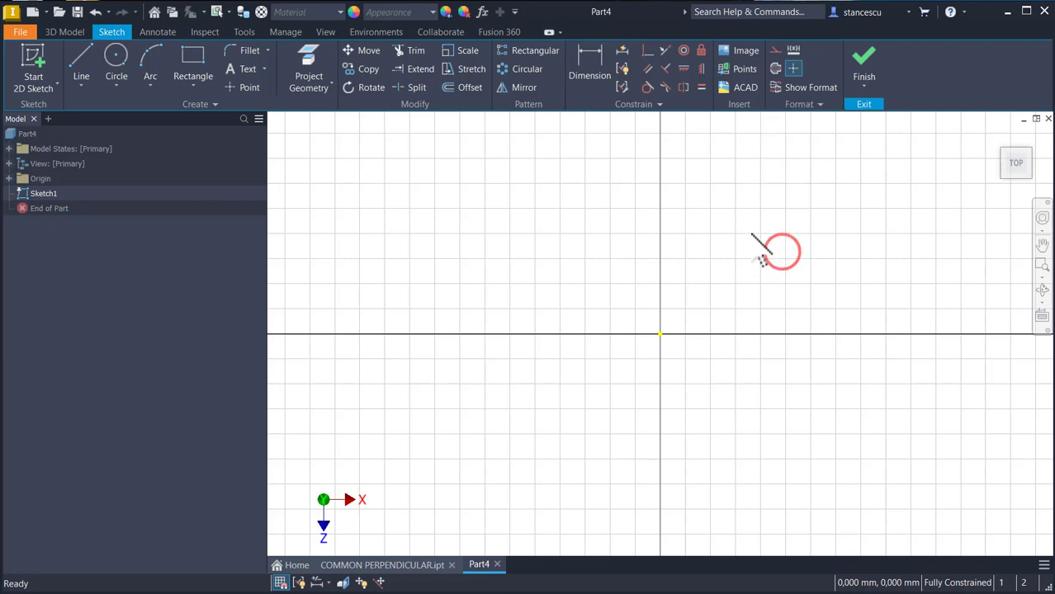
Step: Draw a horizontal line 3000 mm long starting at the sketch origin
{"action": "left_click", "coordinate": [77, 58]}
{"action": "left_click", "coordinate": [660, 334]}
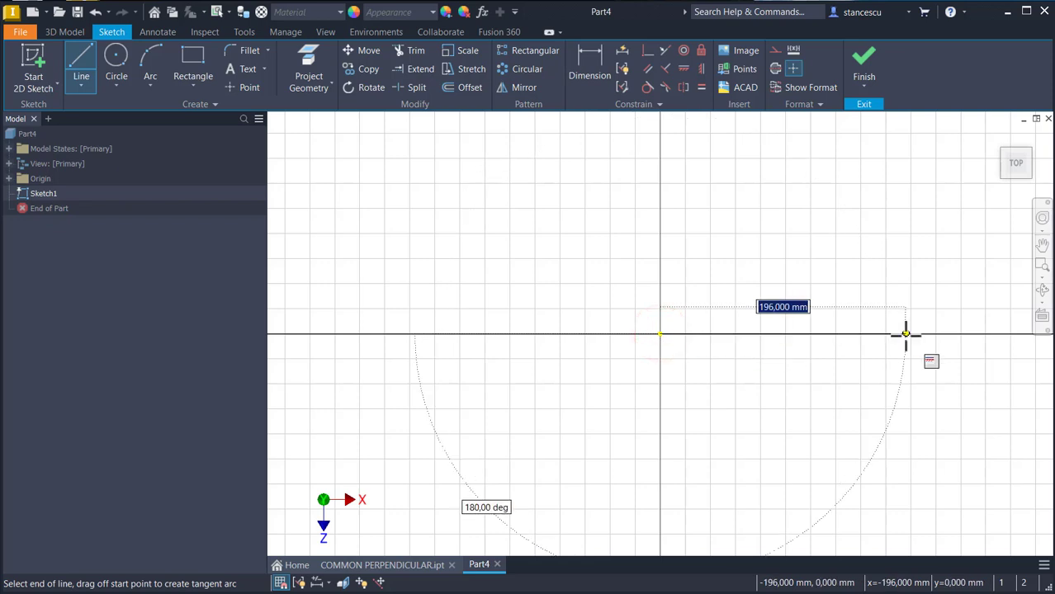
{"action": "type", "text": "3000"}
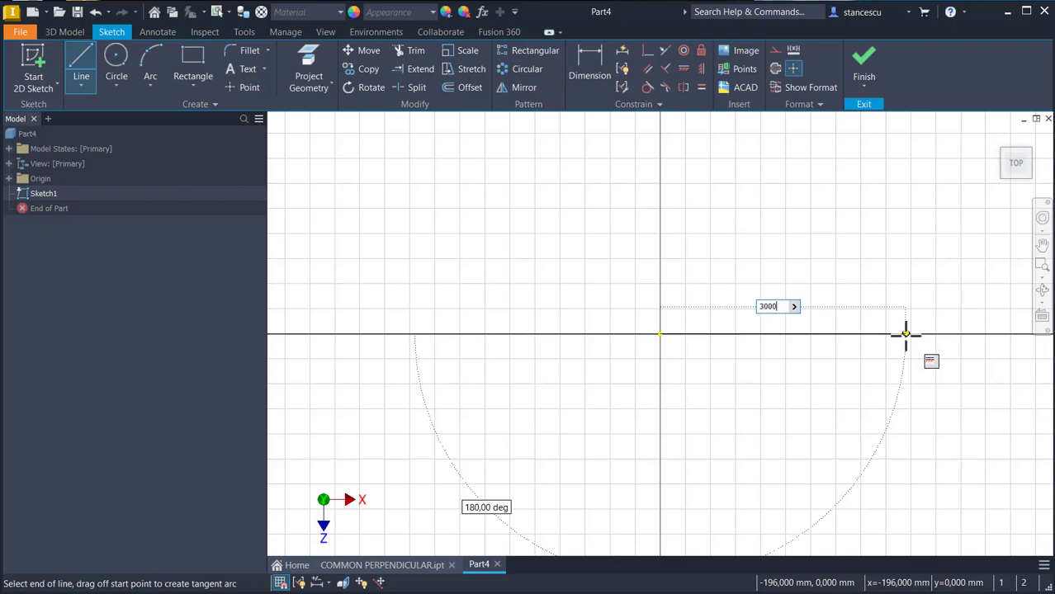
{"action": "key", "text": "Return"}
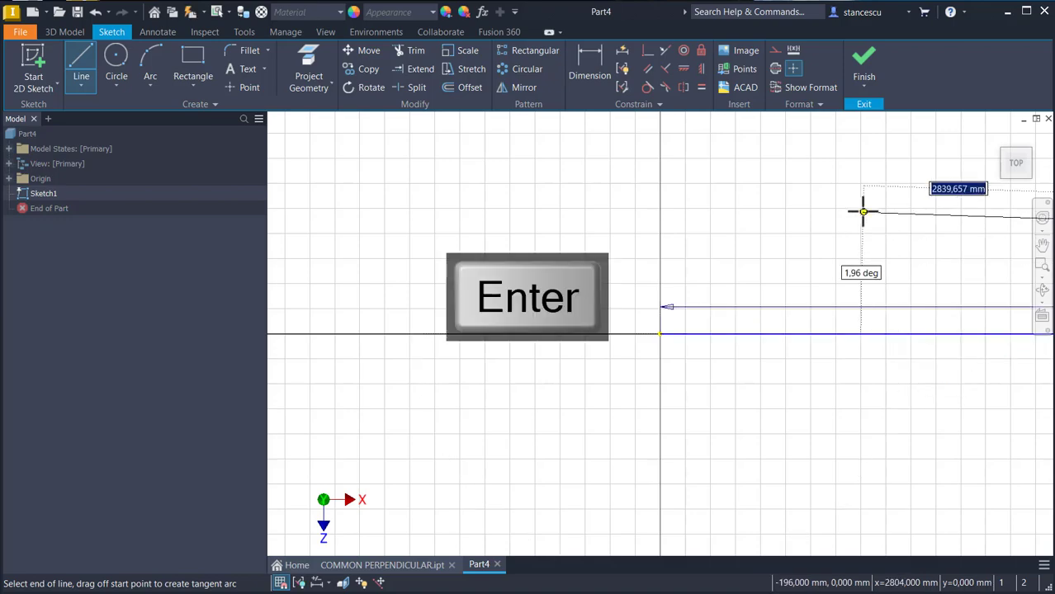
{"action": "key", "text": "Home"}
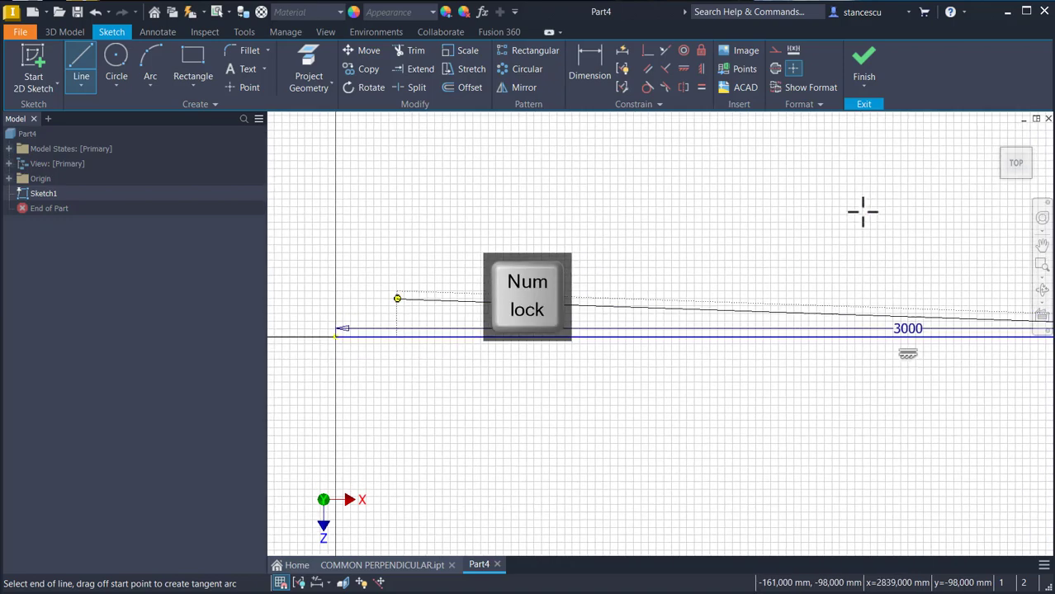
{"action": "key", "text": "Escape"}
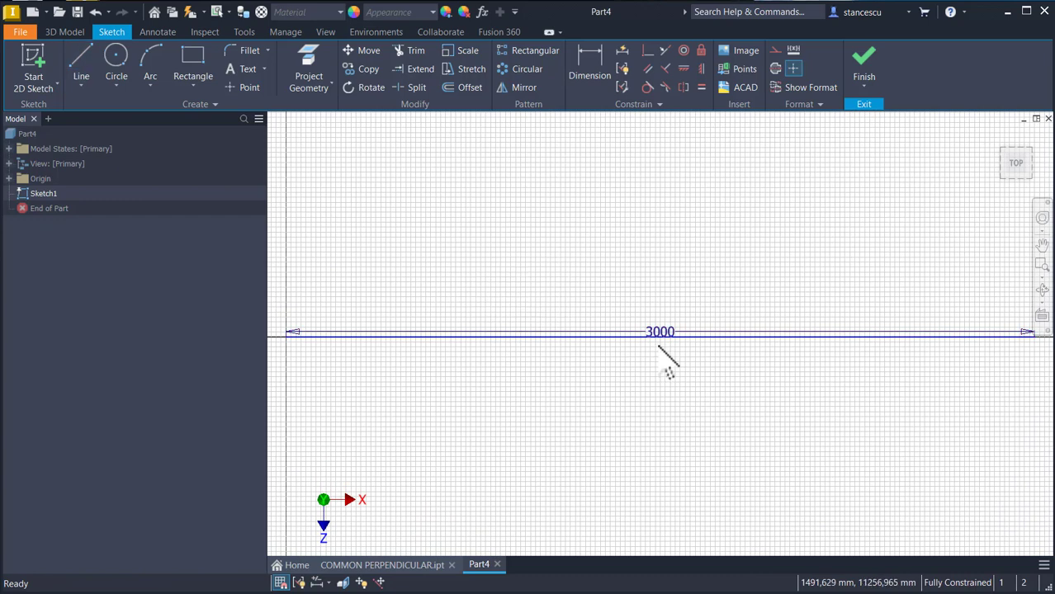
Step: Move the 3000 dimension above the line and finish the sketch
{"action": "left_click_drag", "start_coordinate": [658, 334], "coordinate": [660, 295]}
{"action": "left_click", "coordinate": [685, 239]}
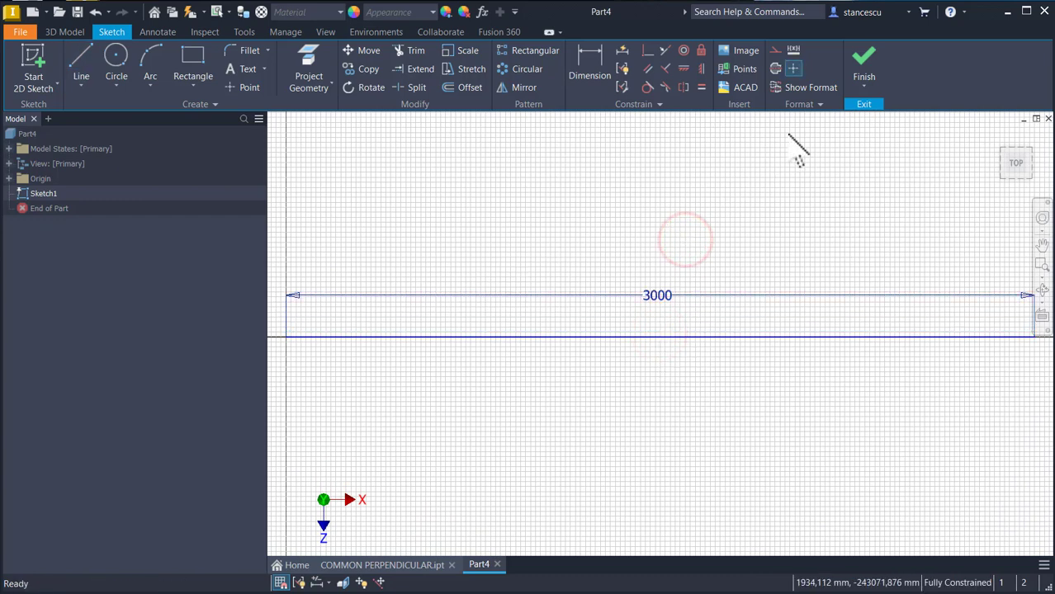
{"action": "left_click", "coordinate": [864, 66]}
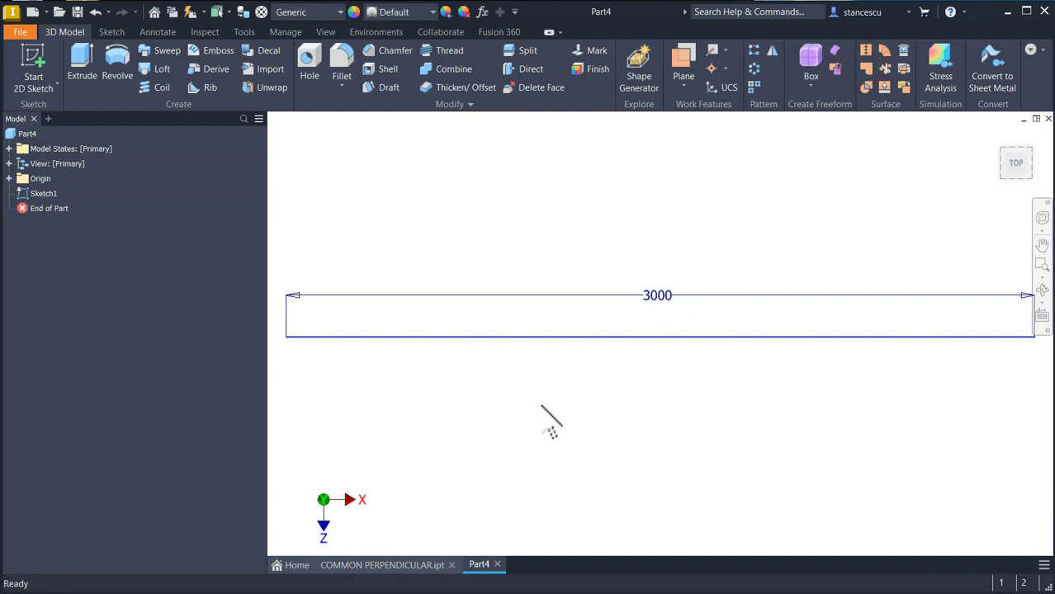
Step: Rename the sketch as Blue Line
{"action": "key", "text": "F6"}
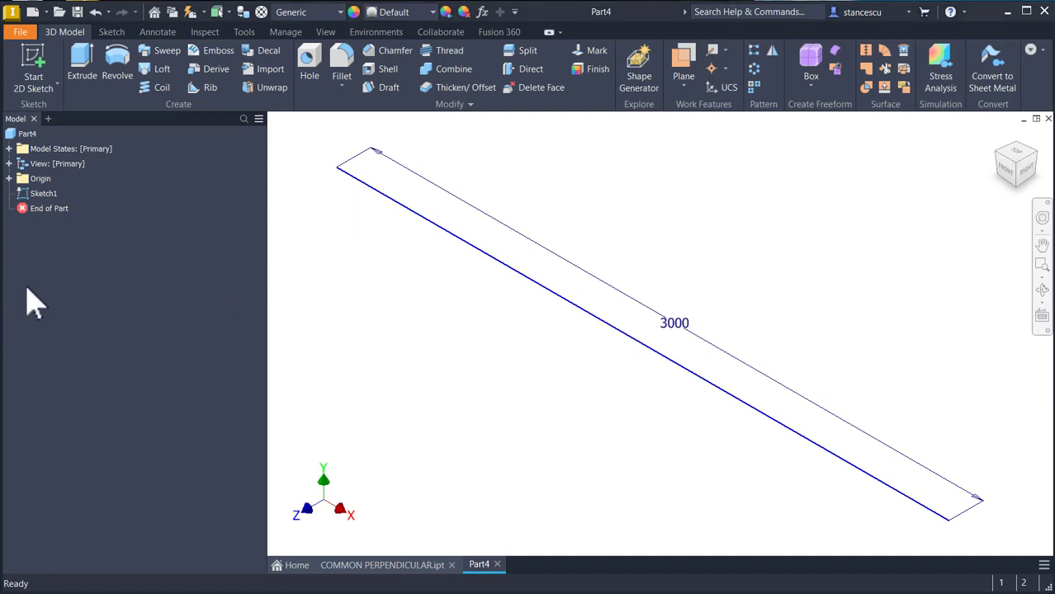
{"action": "left_click", "coordinate": [40, 195]}
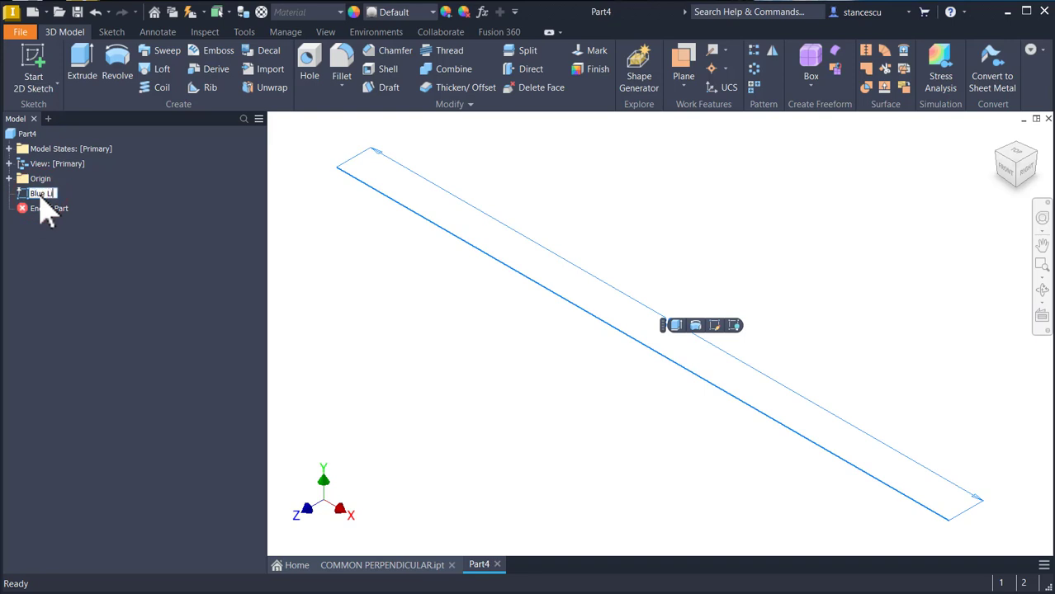
{"action": "key", "text": "Return"}
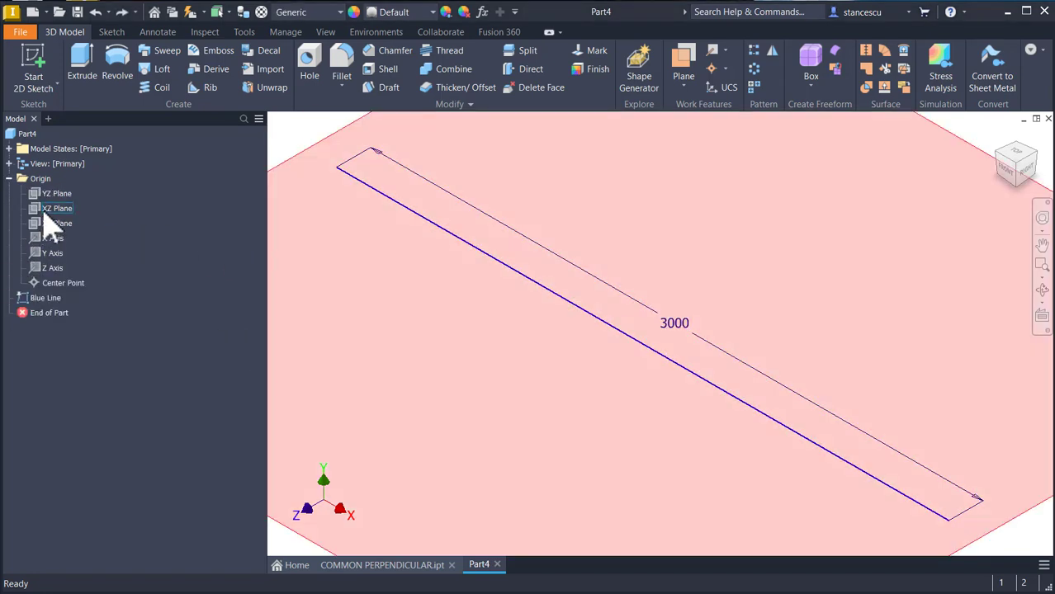
Step: Turn on visibility of the XZ Plane
{"action": "right_click", "coordinate": [46, 209]}
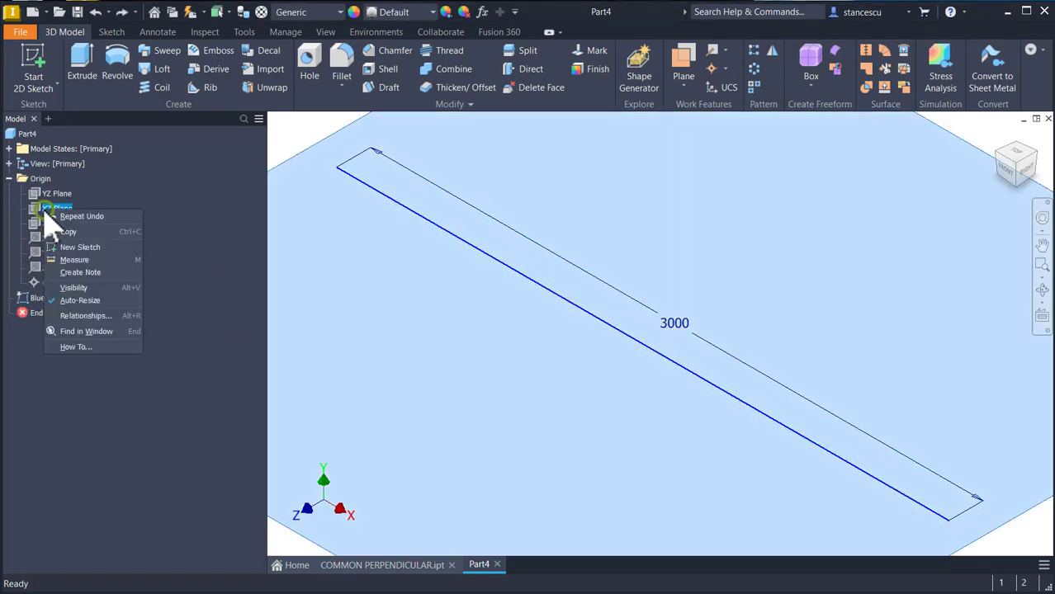
{"action": "left_click", "coordinate": [76, 289]}
{"action": "key", "text": "Home"}
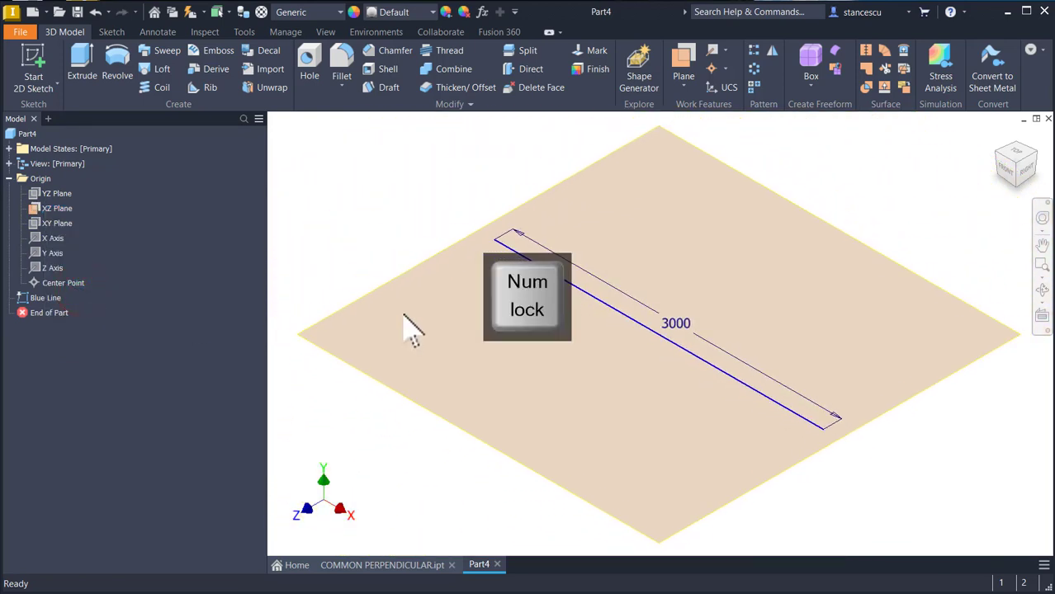
Step: Create a work plane offset 900 mm from the XZ Plane
{"action": "left_click", "coordinate": [693, 62]}
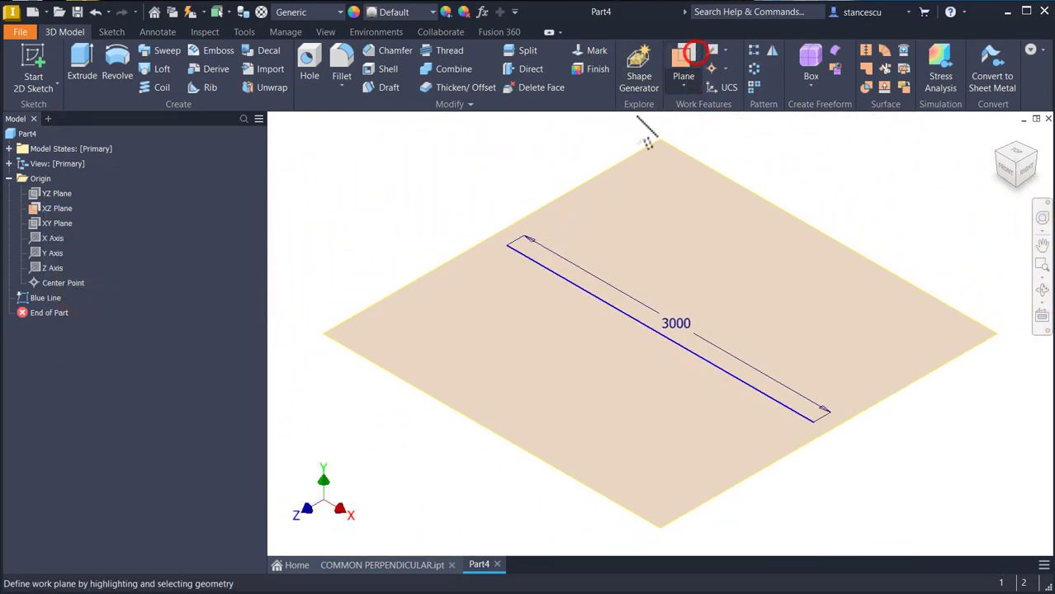
{"action": "left_click_drag", "start_coordinate": [383, 296], "coordinate": [381, 198]}
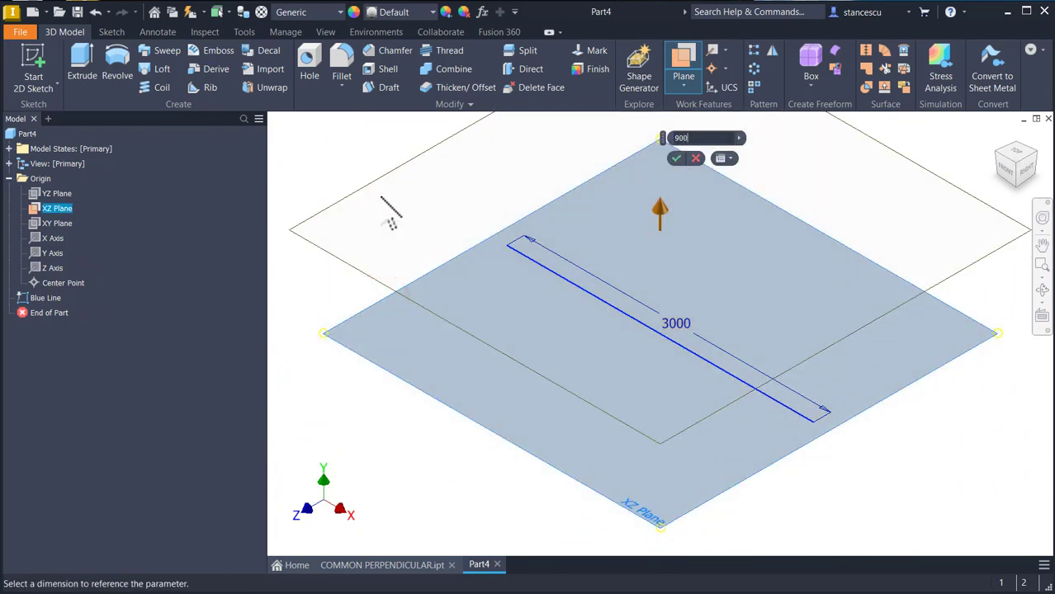
{"action": "key", "text": "Return"}
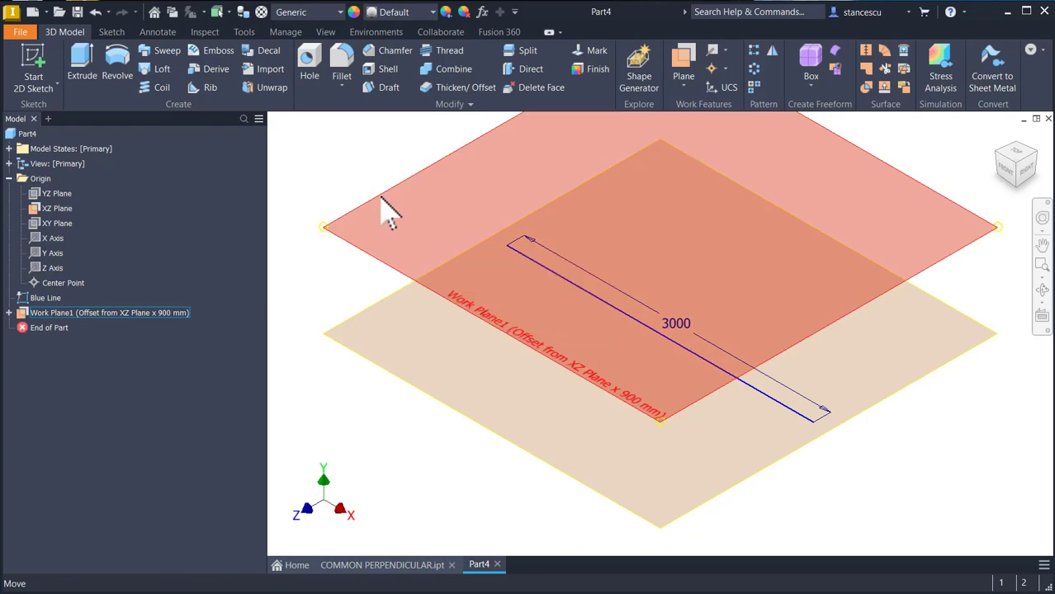
Step: Start a new sketch on the offset work plane and set its sketch colour to Green
{"action": "left_click", "coordinate": [383, 198]}
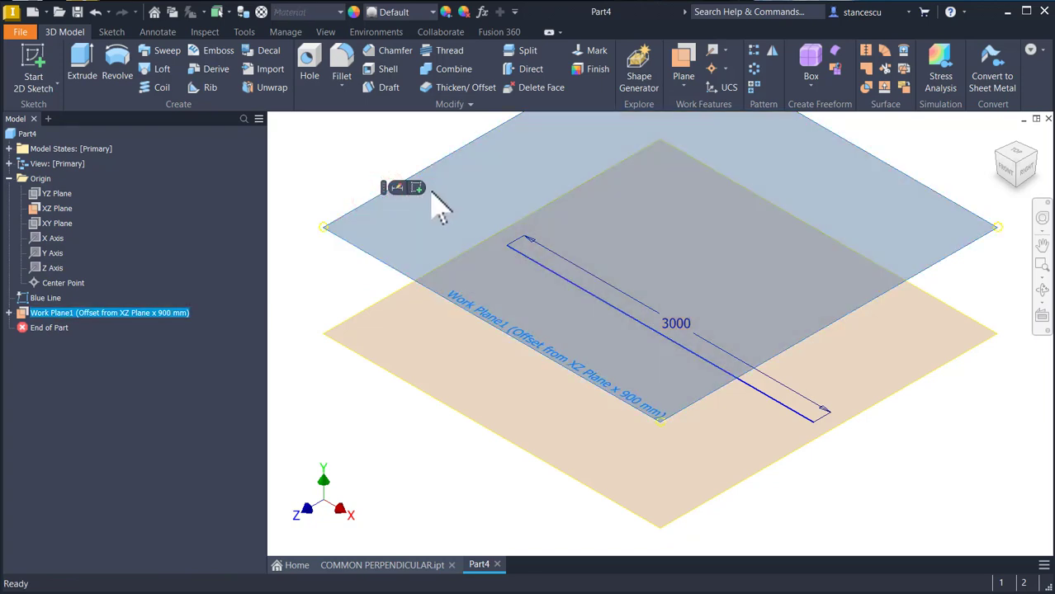
{"action": "left_click", "coordinate": [419, 189]}
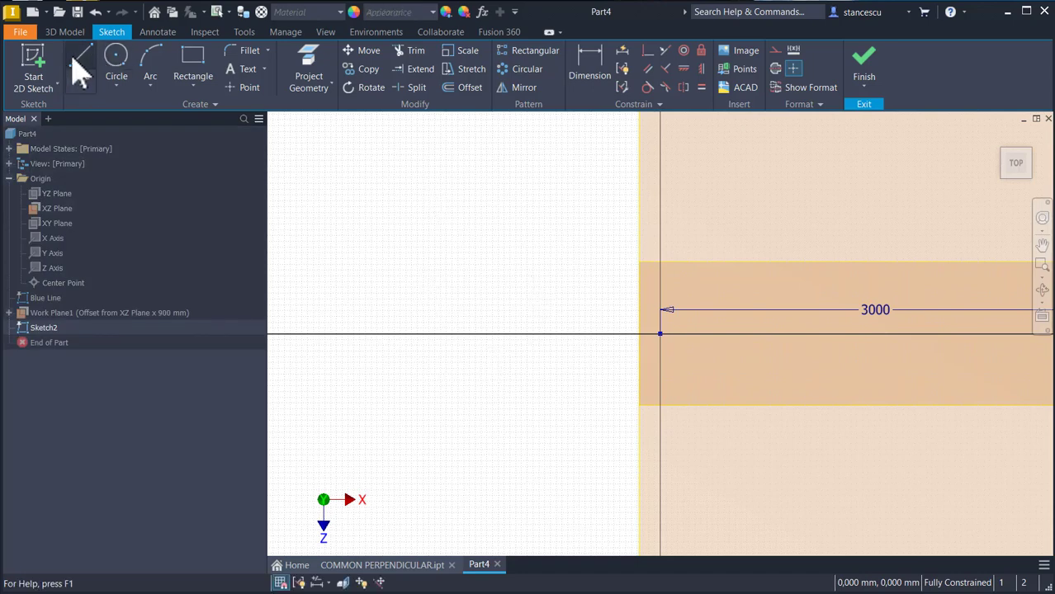
{"action": "left_click", "coordinate": [818, 106]}
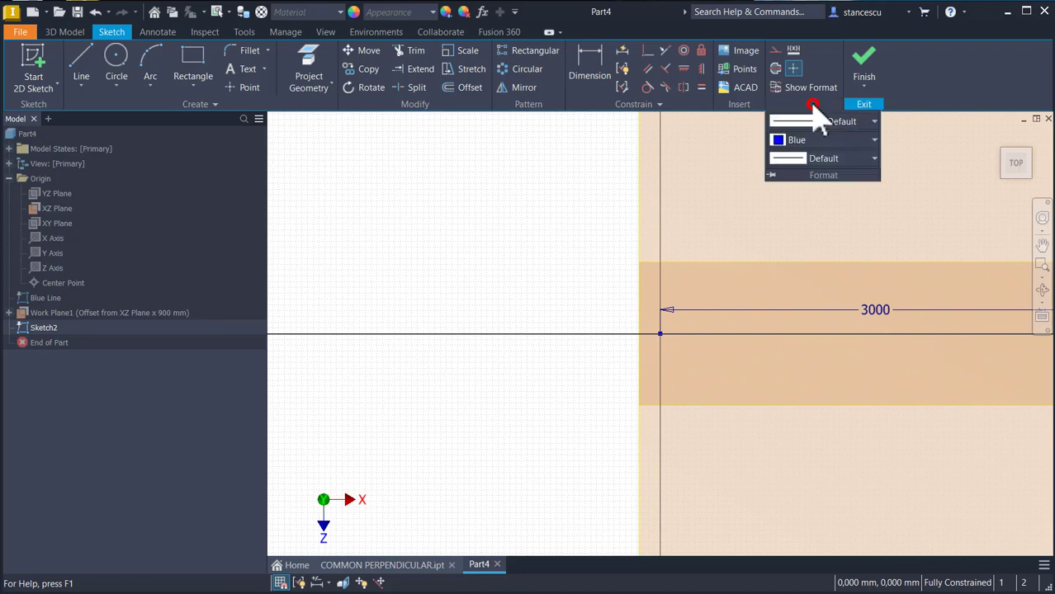
{"action": "left_click", "coordinate": [786, 142]}
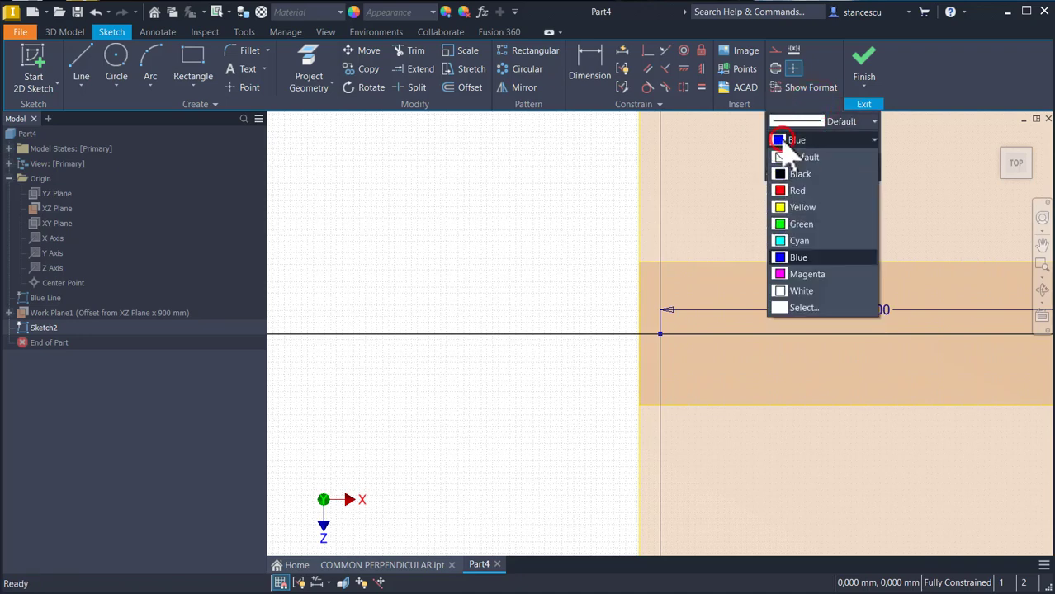
{"action": "left_click", "coordinate": [777, 224]}
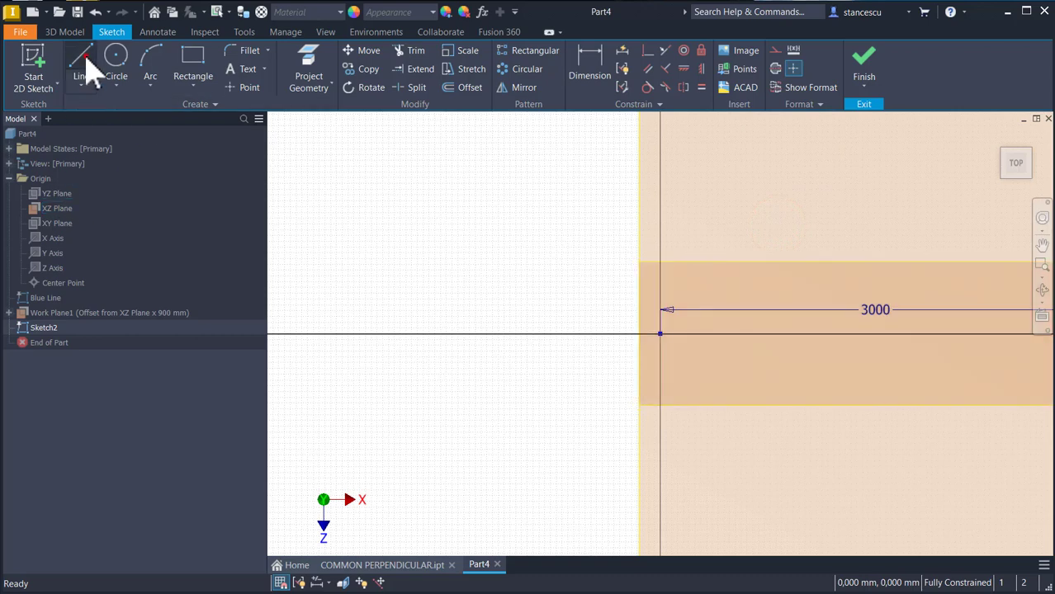
Step: Draw a slanted line 3000 mm long, at about 115 degrees, starting below the origin
{"action": "left_click", "coordinate": [87, 64]}
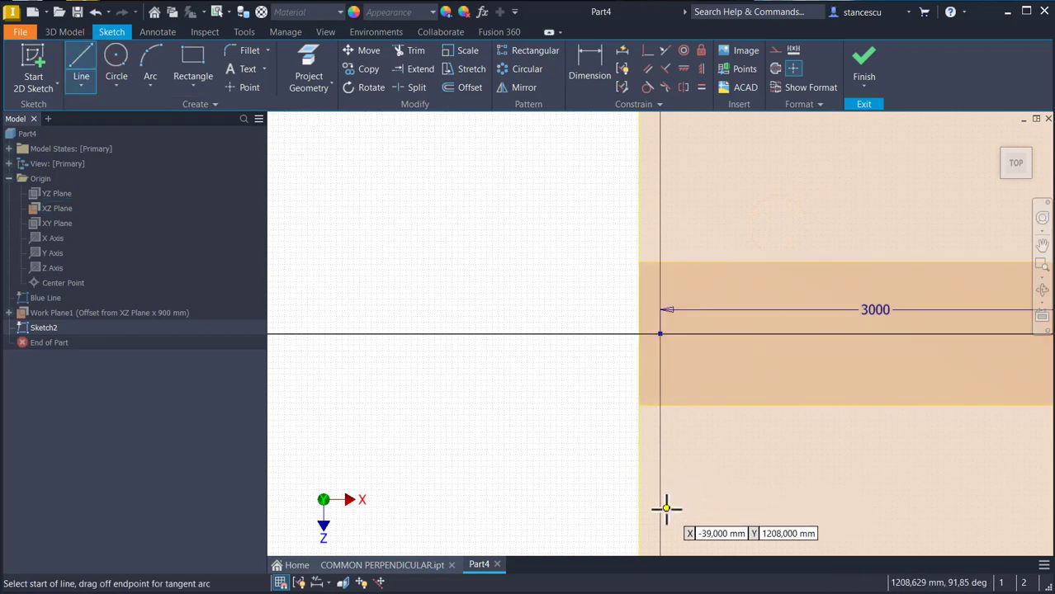
{"action": "left_click", "coordinate": [666, 508]}
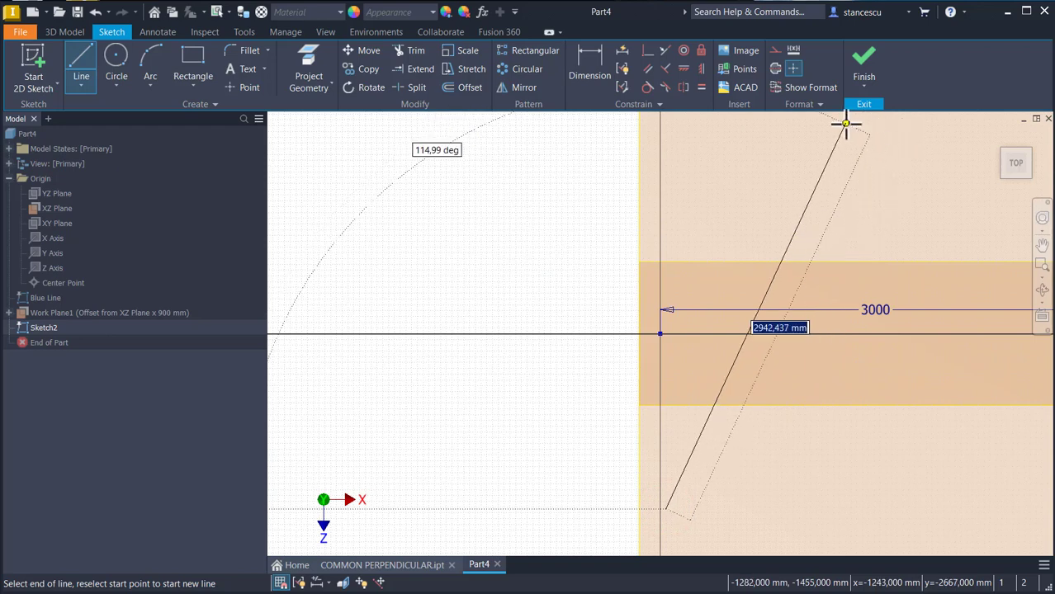
{"action": "type", "text": "3000"}
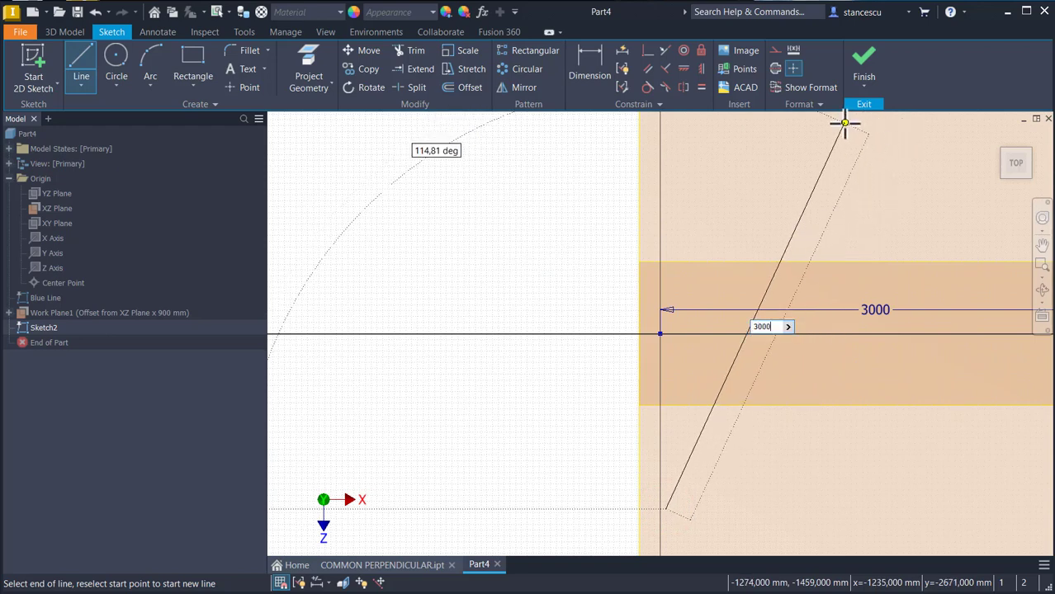
{"action": "key", "text": "Return"}
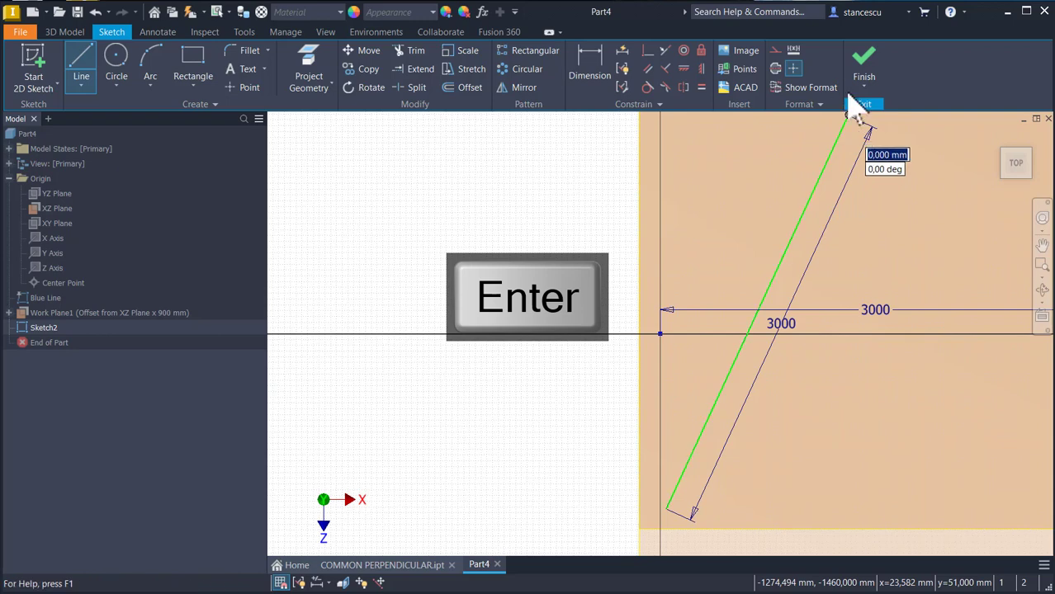
Step: Finish the sketch and rename it Geen Line
{"action": "left_click", "coordinate": [873, 73]}
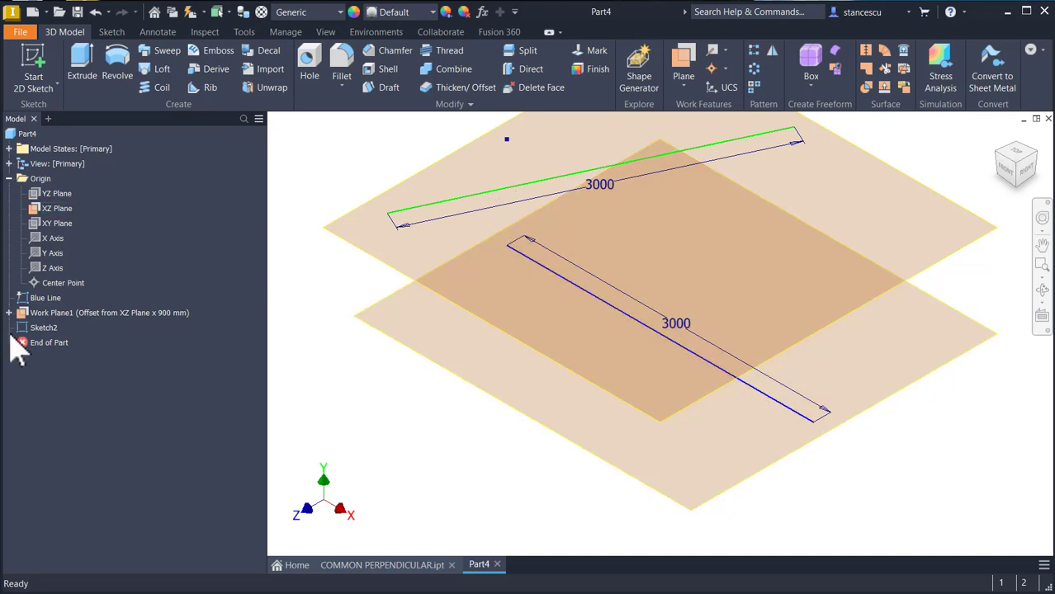
{"action": "left_click", "coordinate": [46, 330]}
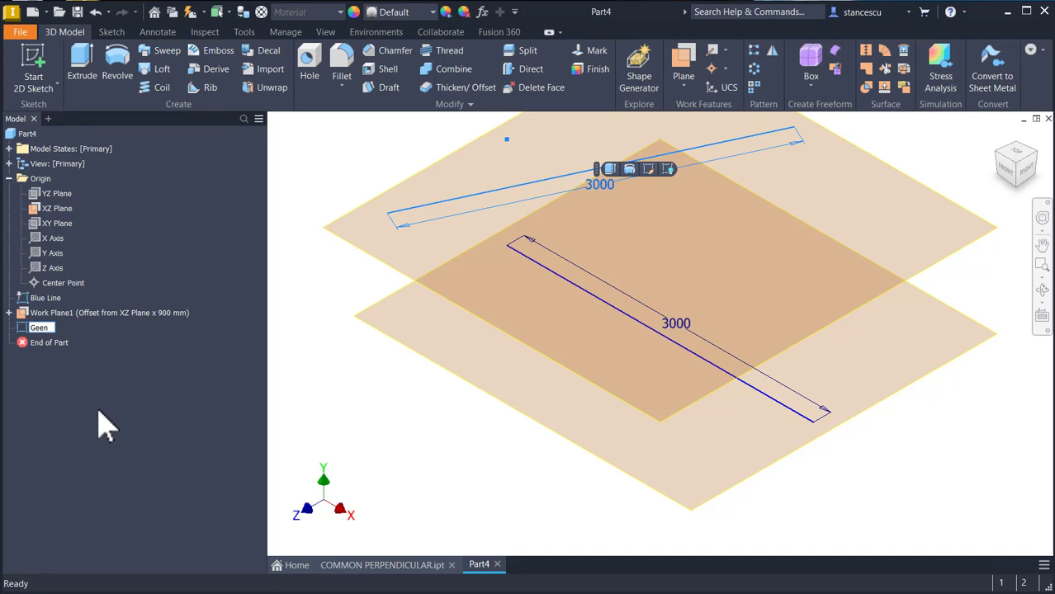
{"action": "key", "text": "Return"}
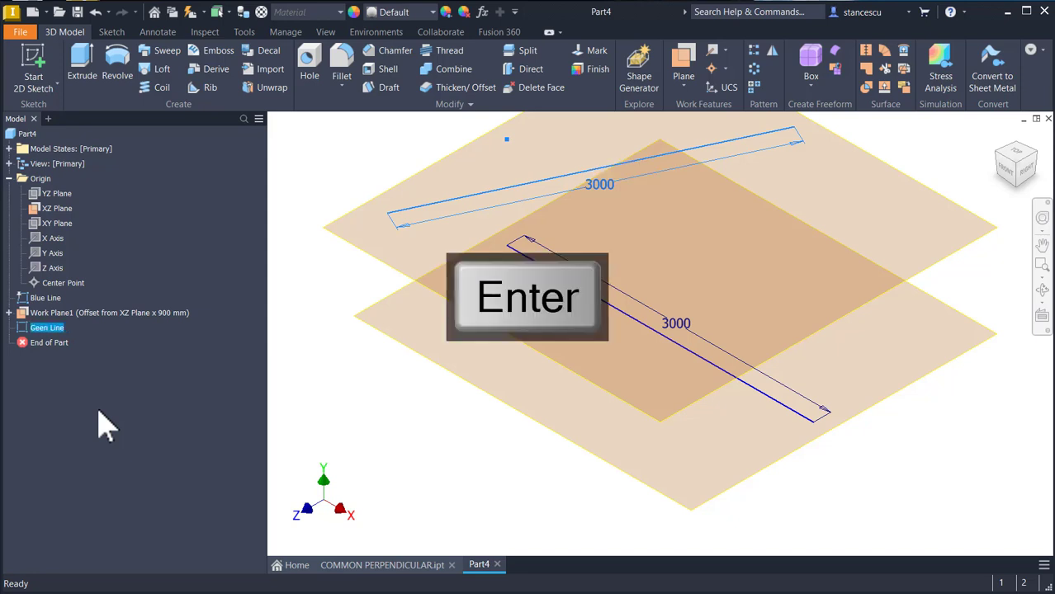
Step: Edit the Geen Line sketch and constrain the line's lower endpoint vertically to the origin
{"action": "double_click", "coordinate": [25, 334]}
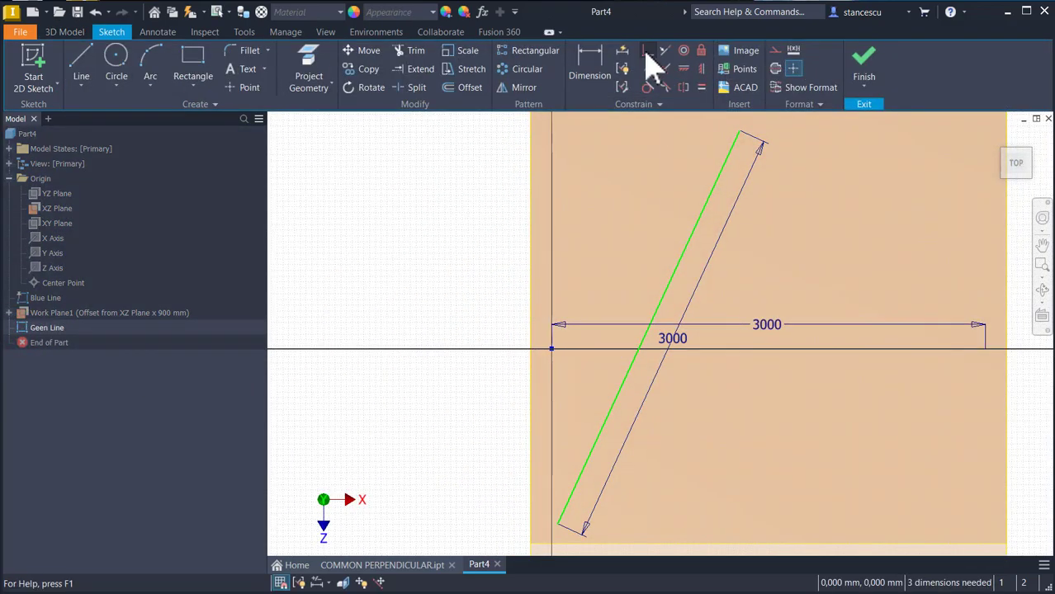
{"action": "left_click", "coordinate": [648, 51]}
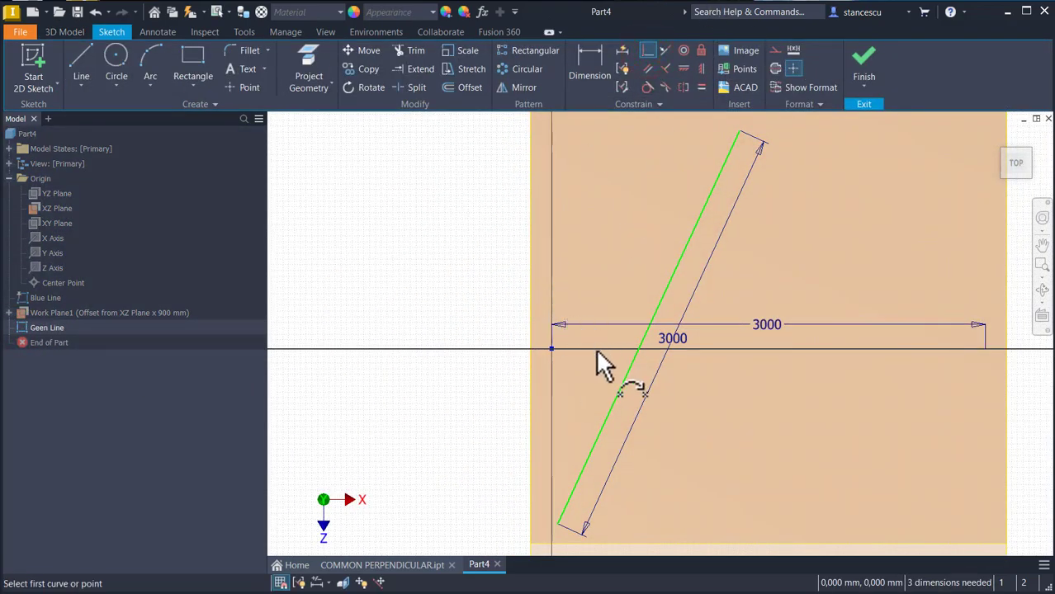
{"action": "left_click", "coordinate": [702, 69]}
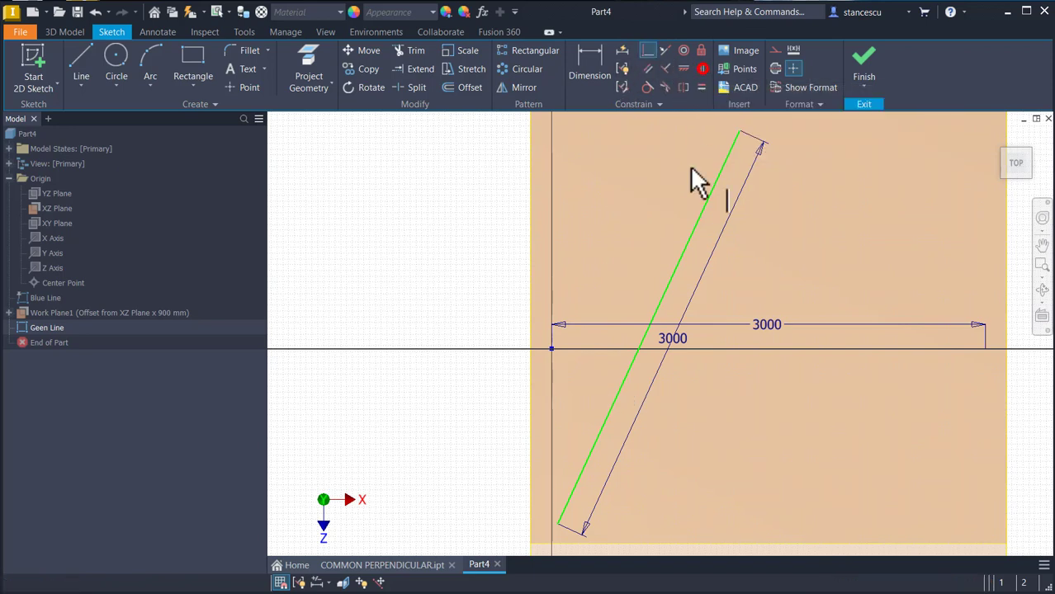
{"action": "left_click", "coordinate": [558, 526]}
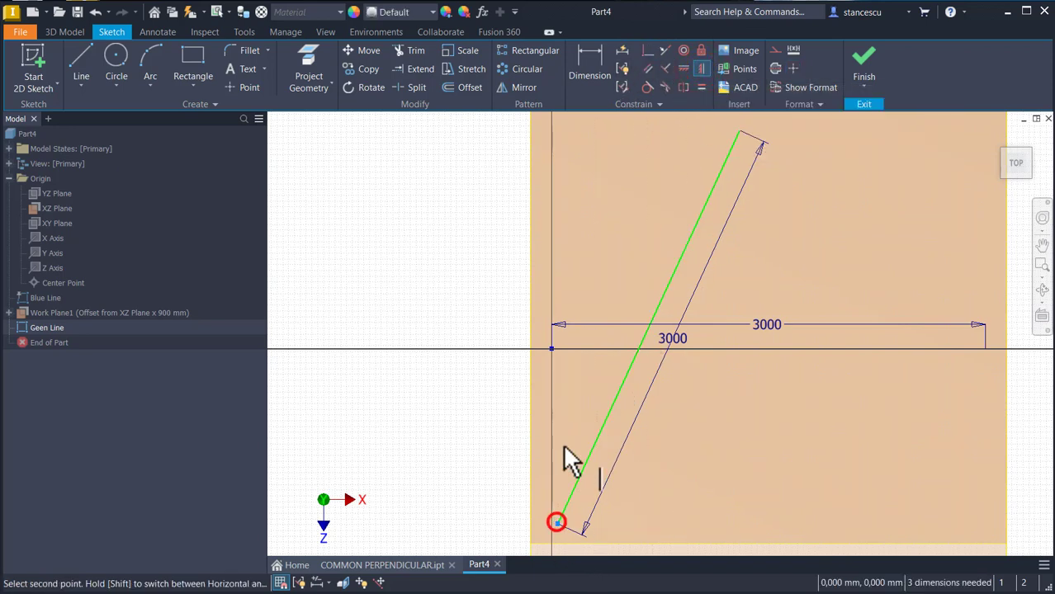
{"action": "left_click", "coordinate": [553, 348]}
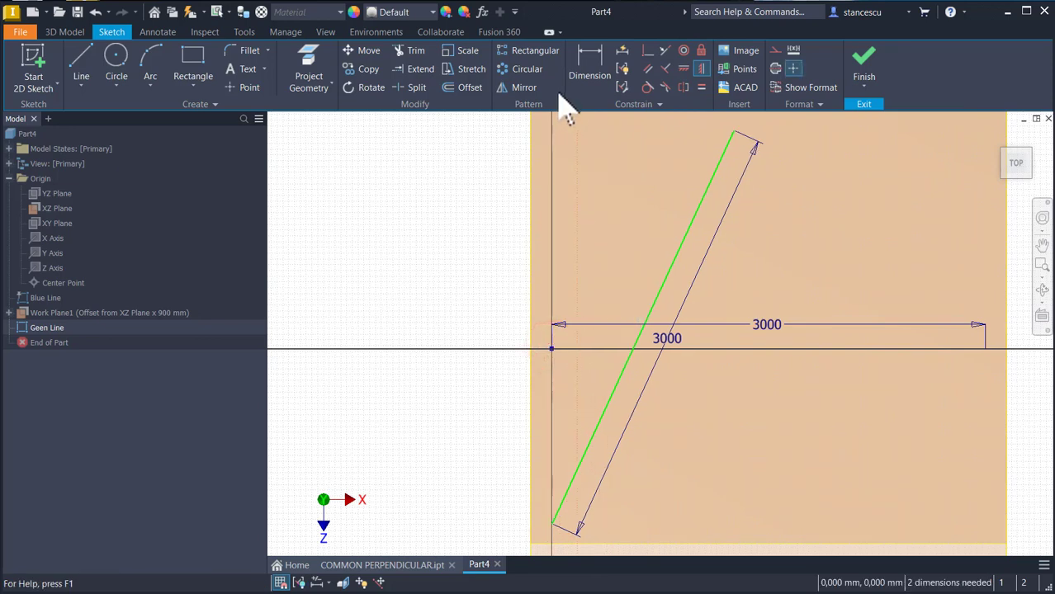
Step: Dimension the horizontal distance from the origin to the line's upper endpoint as 1200 mm
{"action": "left_click", "coordinate": [589, 63]}
{"action": "left_click", "coordinate": [653, 292]}
{"action": "middle_click_drag", "start_coordinate": [653, 184], "coordinate": [661, 245]}
{"action": "left_click", "coordinate": [658, 143]}
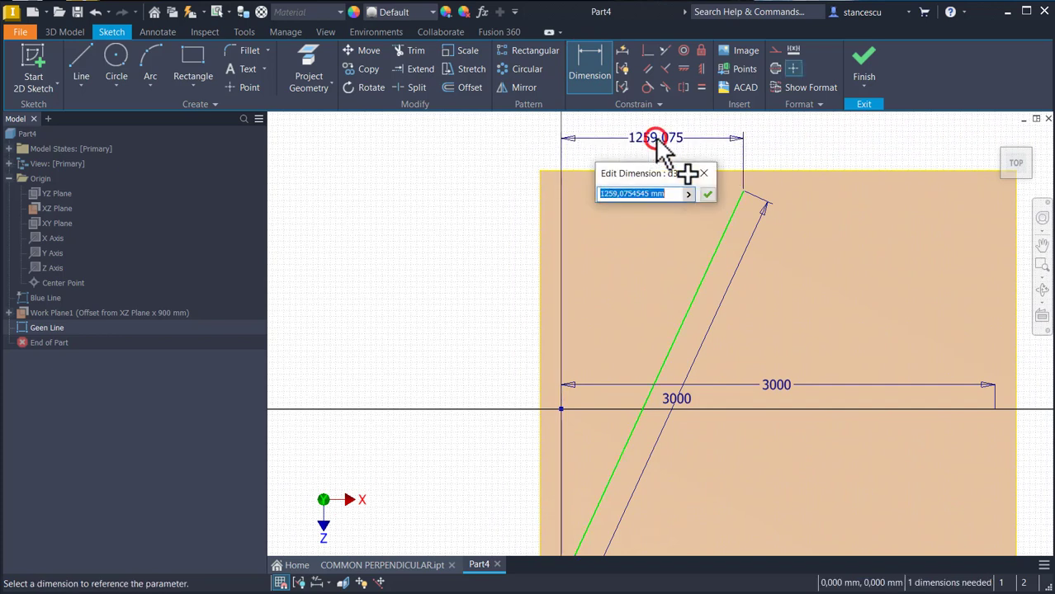
{"action": "type", "text": "1"}
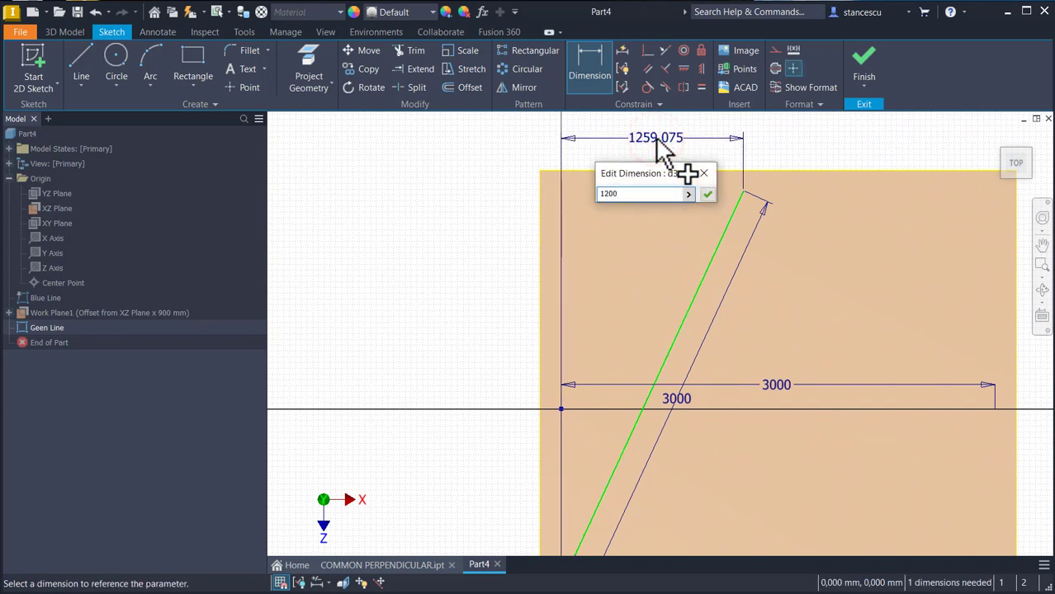
{"action": "type", "text": "200"}
{"action": "key", "text": "Return"}
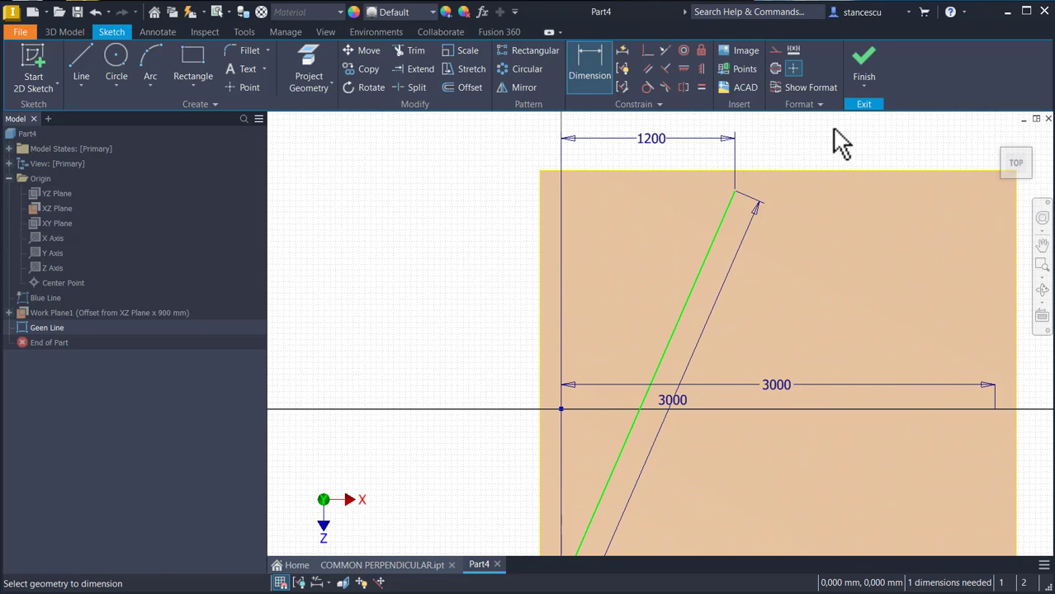
Step: Dimension the vertical distance from the origin to the line's lower endpoint as 1200 mm
{"action": "middle_click_drag", "start_coordinate": [745, 406], "coordinate": [758, 320]}
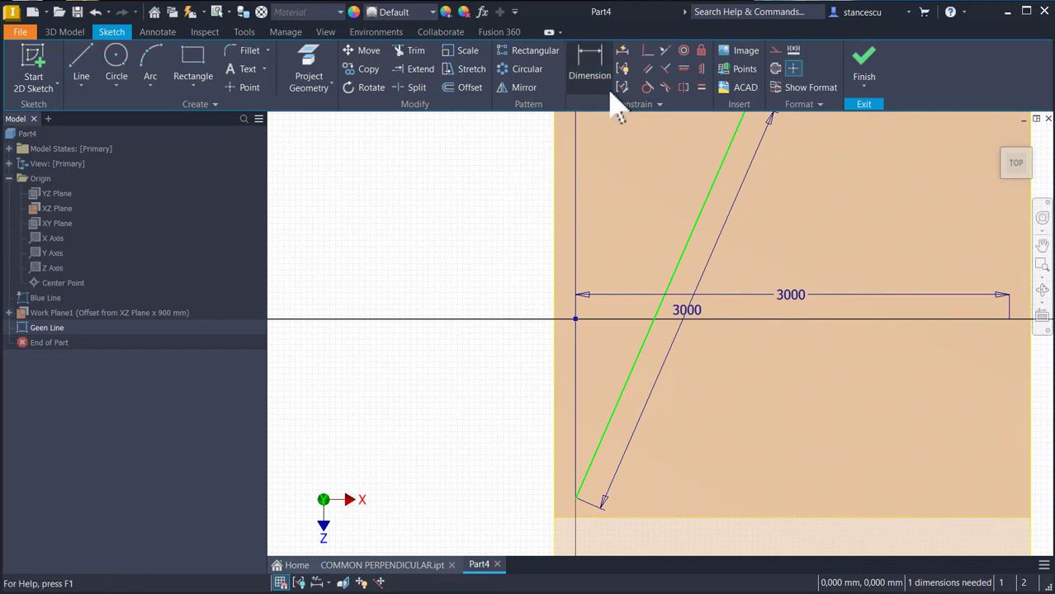
{"action": "left_click", "coordinate": [576, 499]}
{"action": "left_click", "coordinate": [575, 321]}
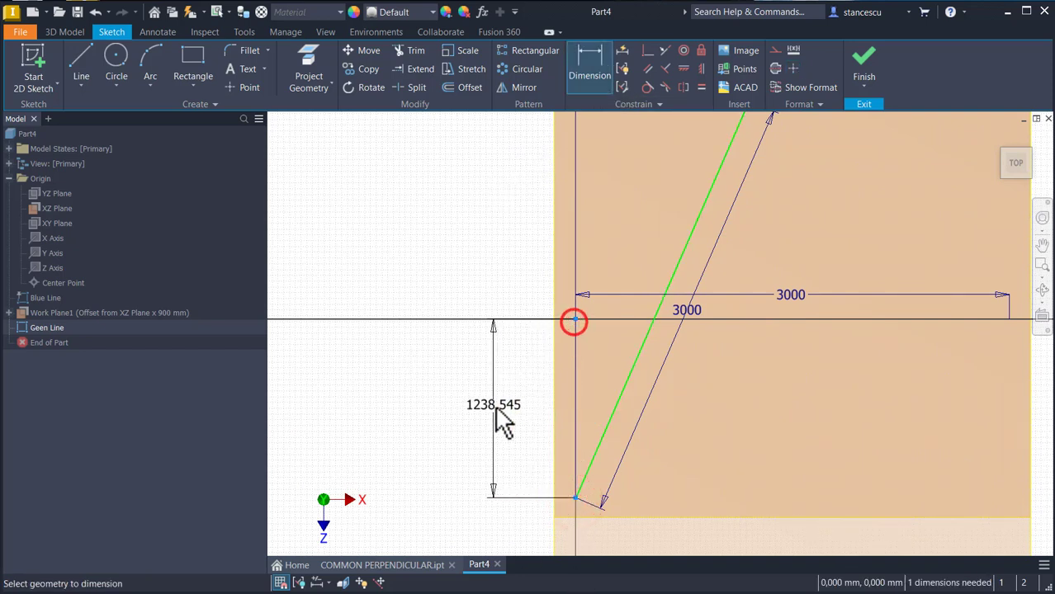
{"action": "left_click", "coordinate": [496, 411]}
{"action": "type", "text": "1200"}
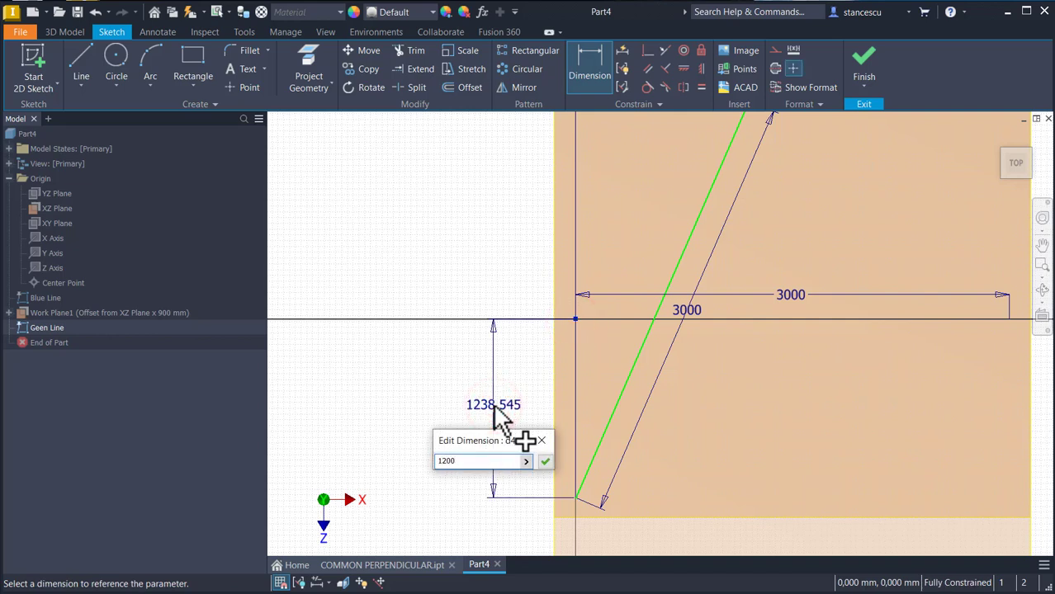
{"action": "key", "text": "Return"}
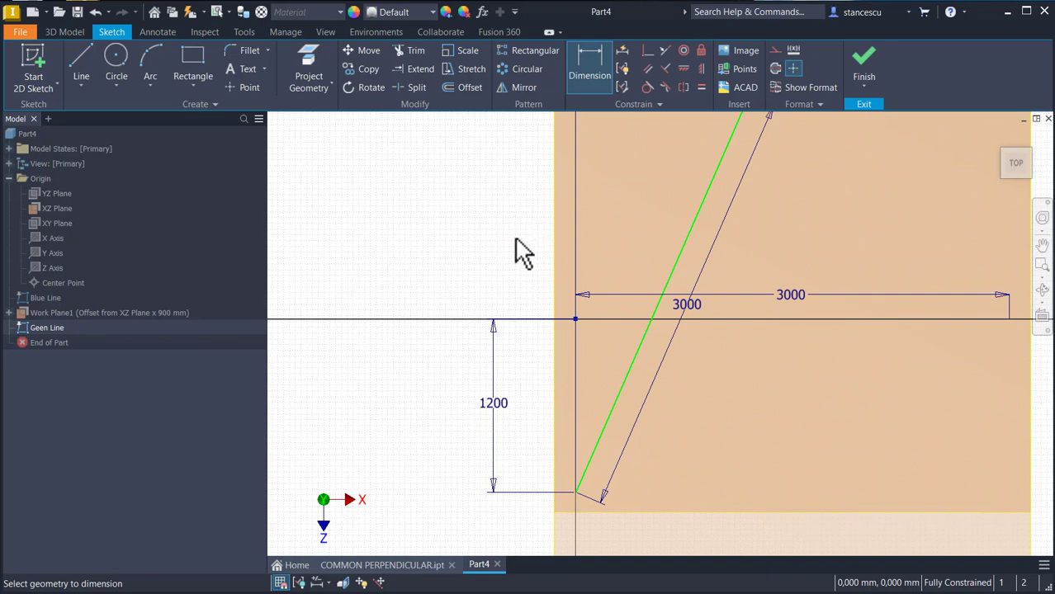
Step: Finish the sketch and turn off dimension visibility for both the Blue Line and Geen Line sketches
{"action": "left_click", "coordinate": [875, 66]}
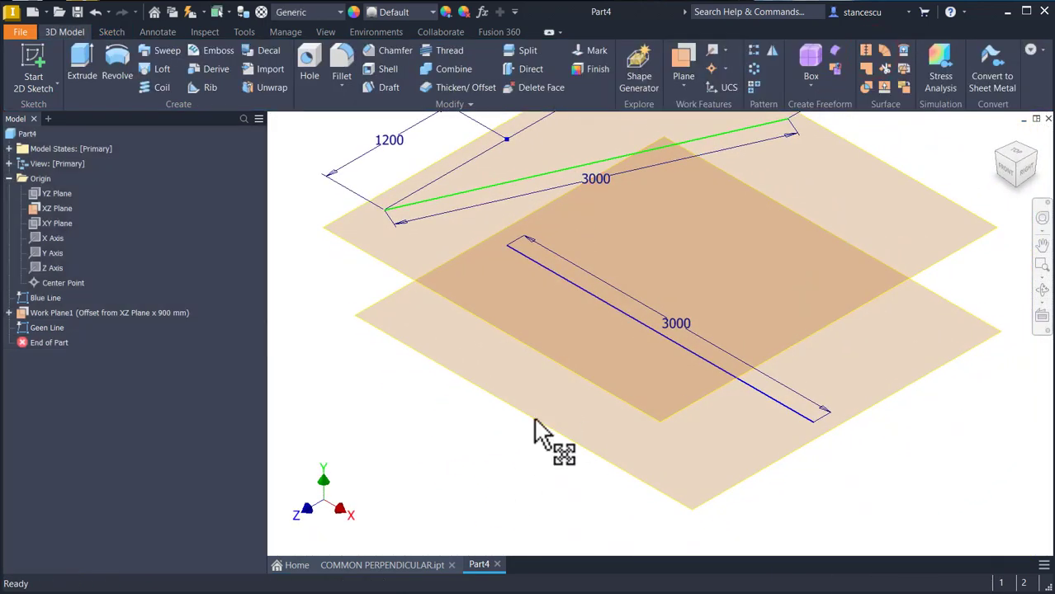
{"action": "key", "text": "Num_Lock"}
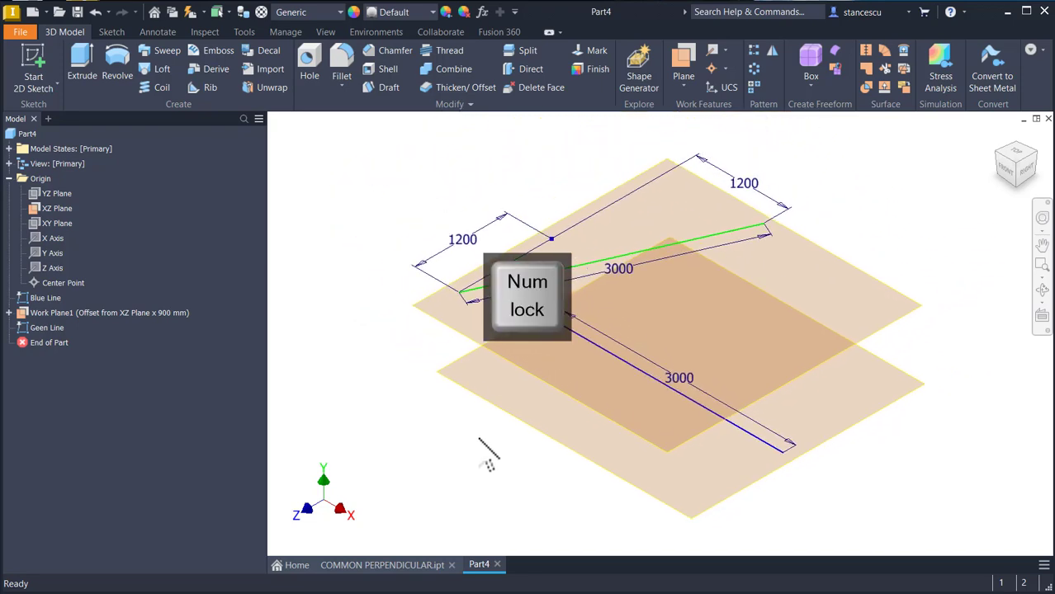
{"action": "key", "text": "F6"}
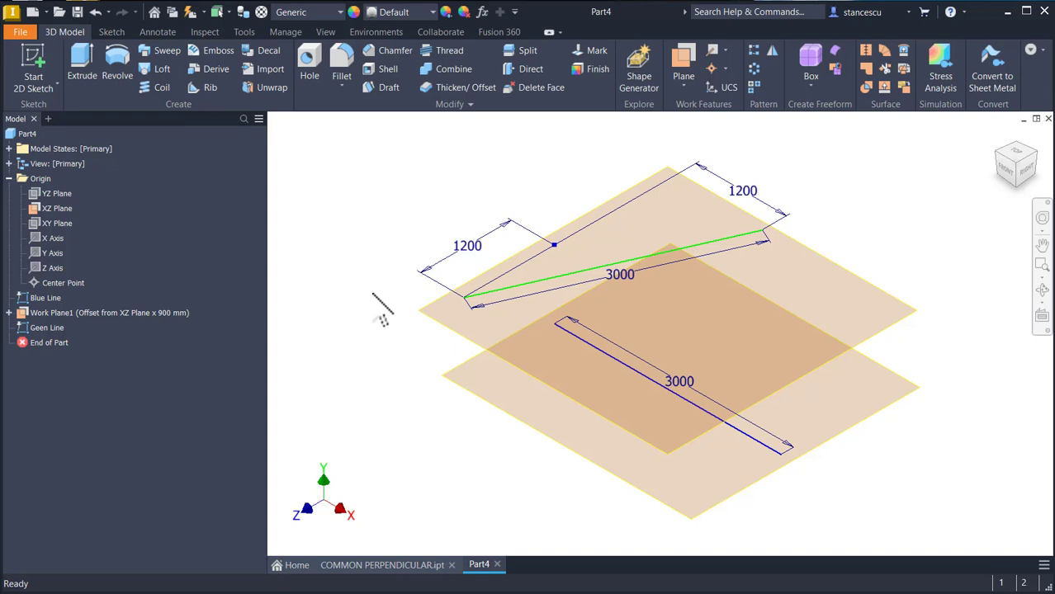
{"action": "right_click", "coordinate": [45, 303]}
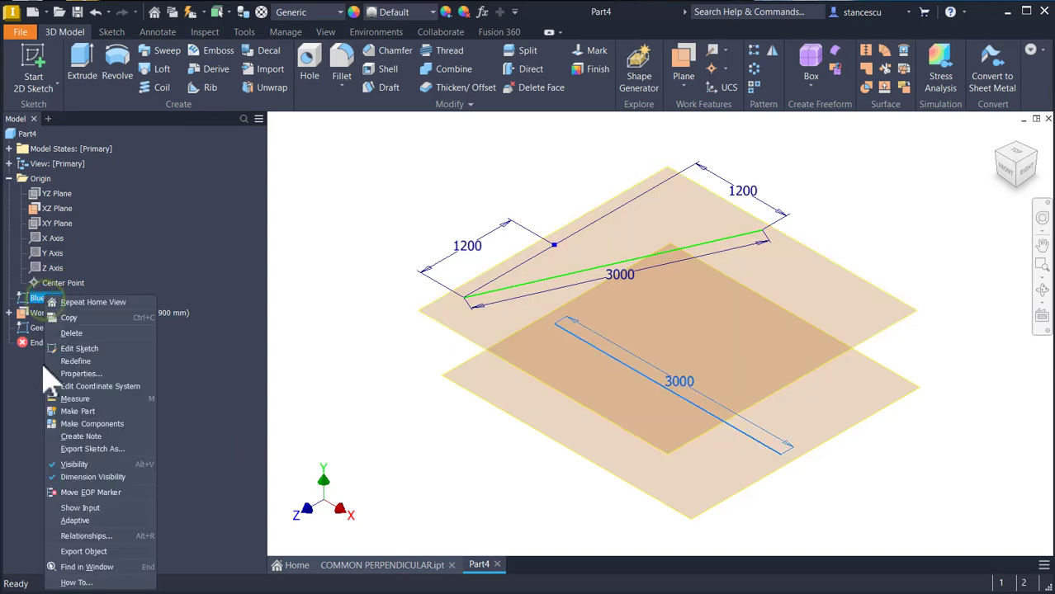
{"action": "left_click", "coordinate": [91, 480]}
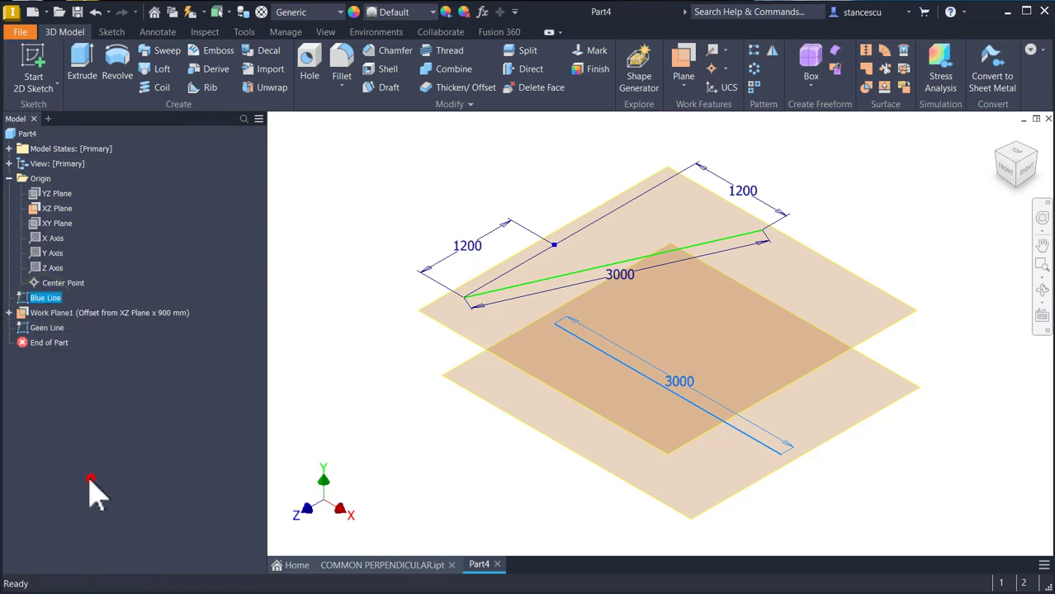
{"action": "right_click", "coordinate": [33, 328]}
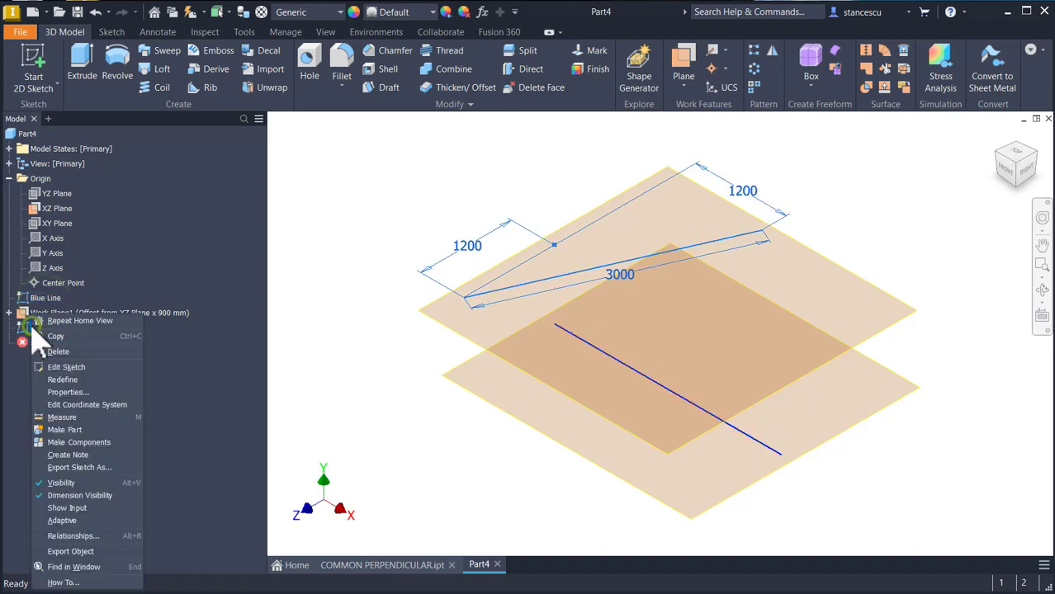
{"action": "left_click", "coordinate": [72, 500]}
Step: Switch the in-canvas colour scheme to High Contrast in the application options
{"action": "middle_click_drag", "start_coordinate": [370, 461], "coordinate": [370, 457], "text": "shift"}
{"action": "key", "text": "F6"}
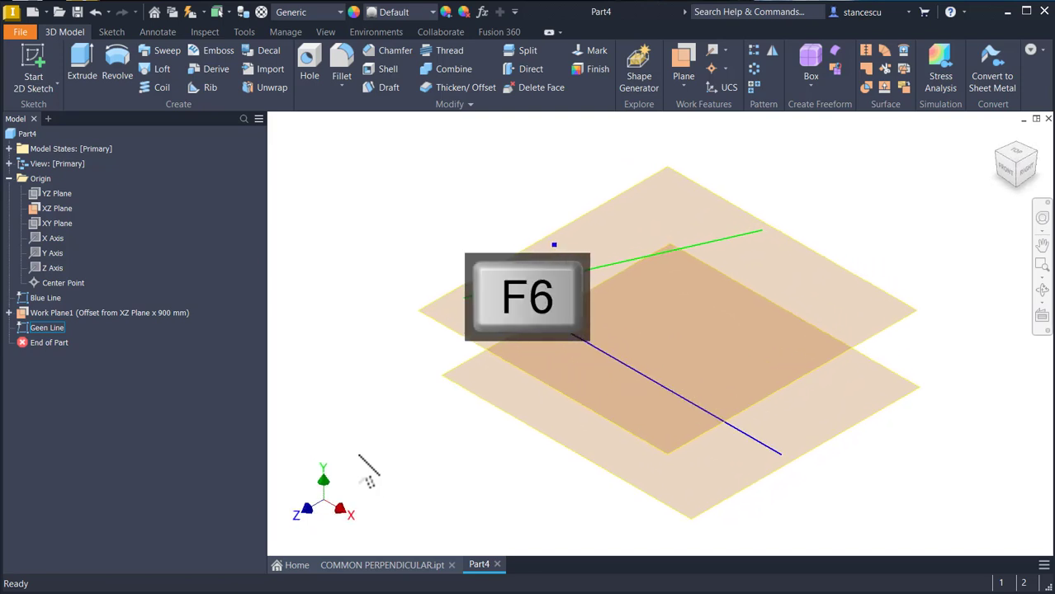
{"action": "left_click", "coordinate": [370, 360]}
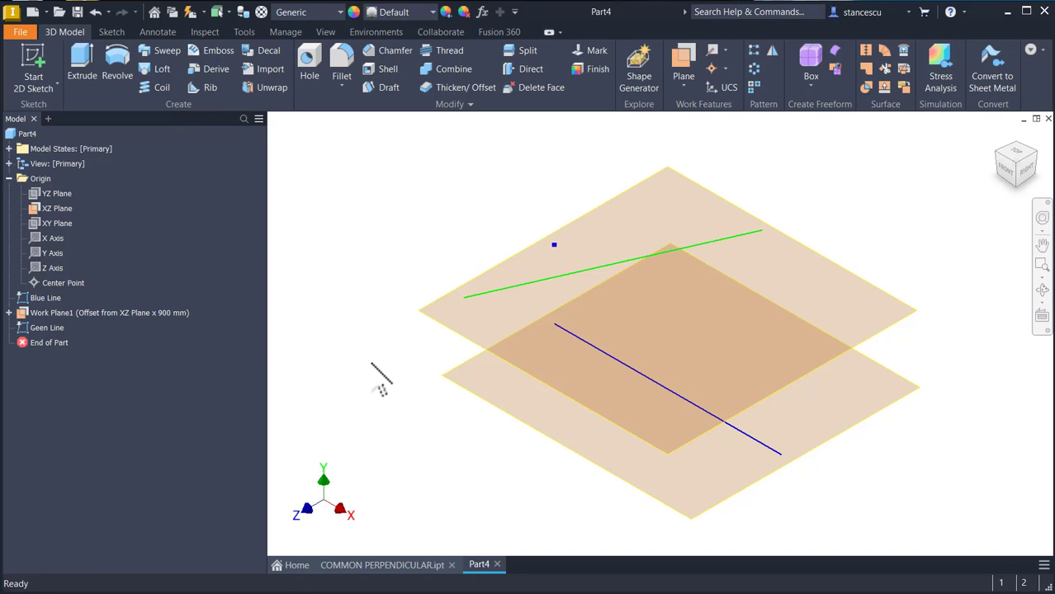
{"action": "key", "text": "alt"}
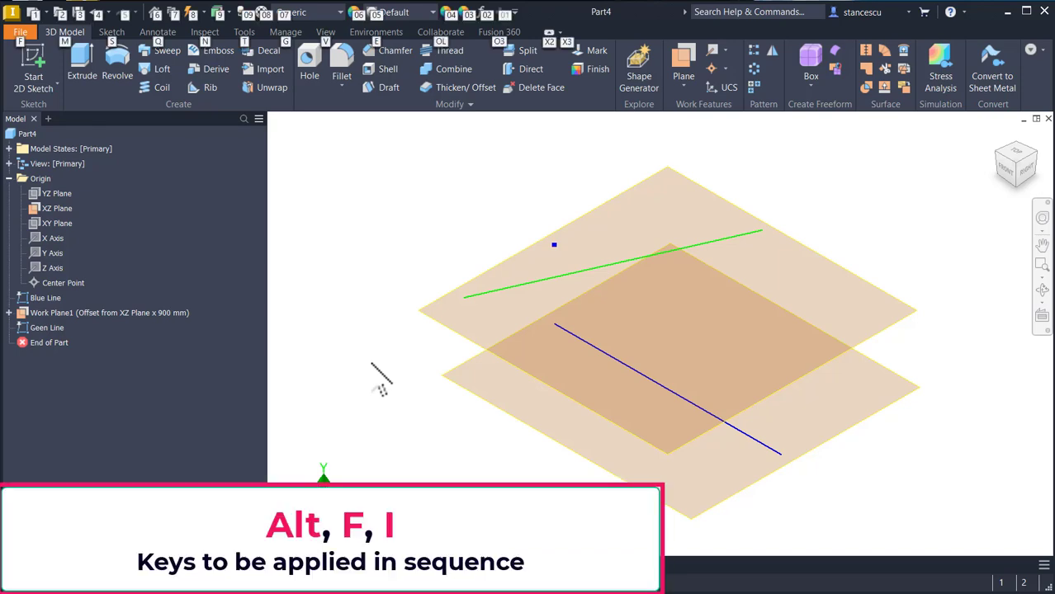
{"action": "key", "text": "f"}
{"action": "key", "text": "i"}
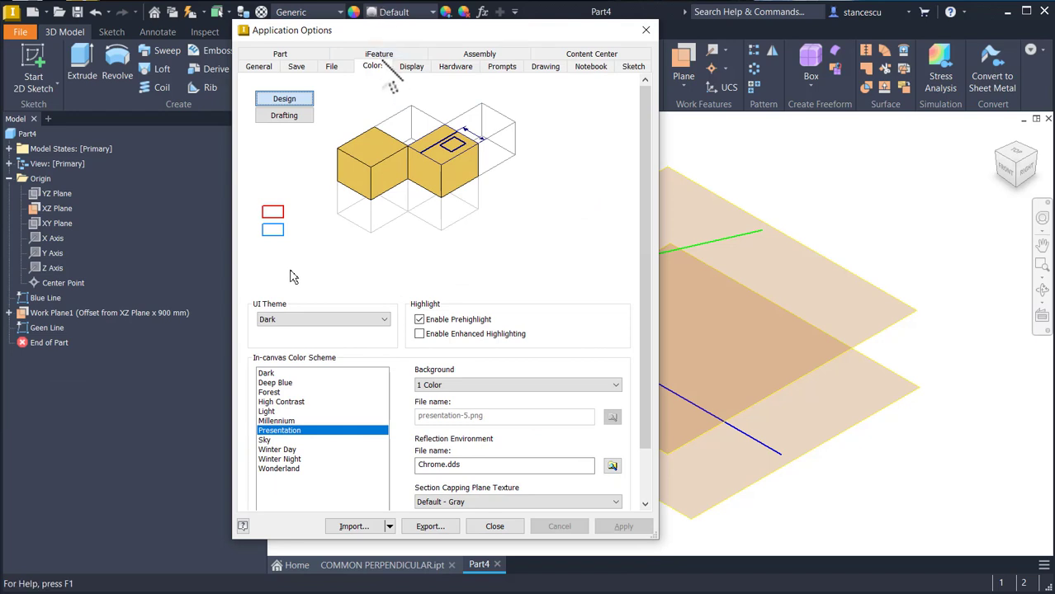
{"action": "left_click", "coordinate": [285, 402]}
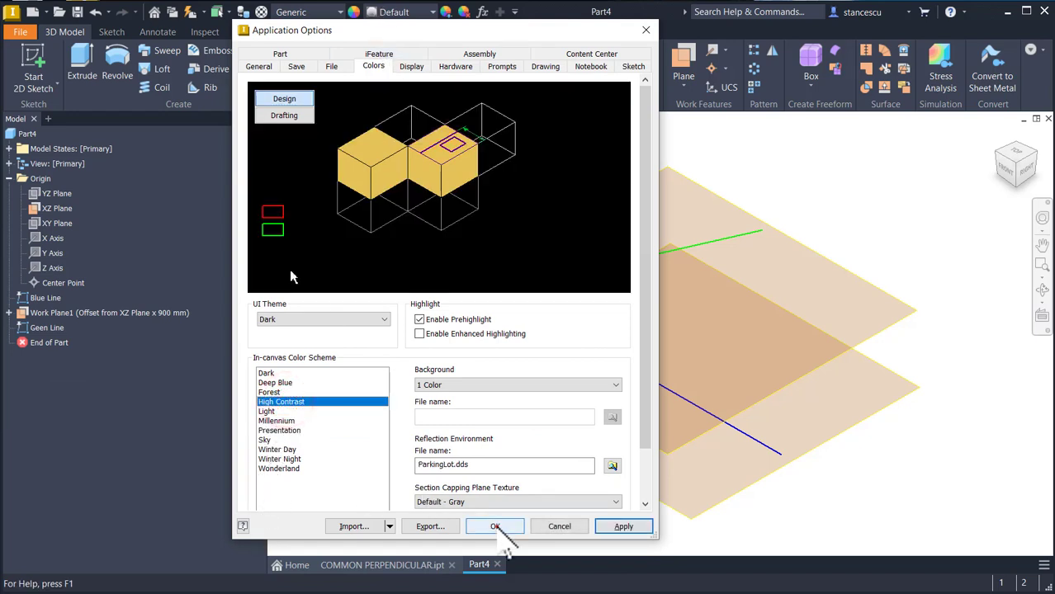
{"action": "left_click", "coordinate": [495, 527]}
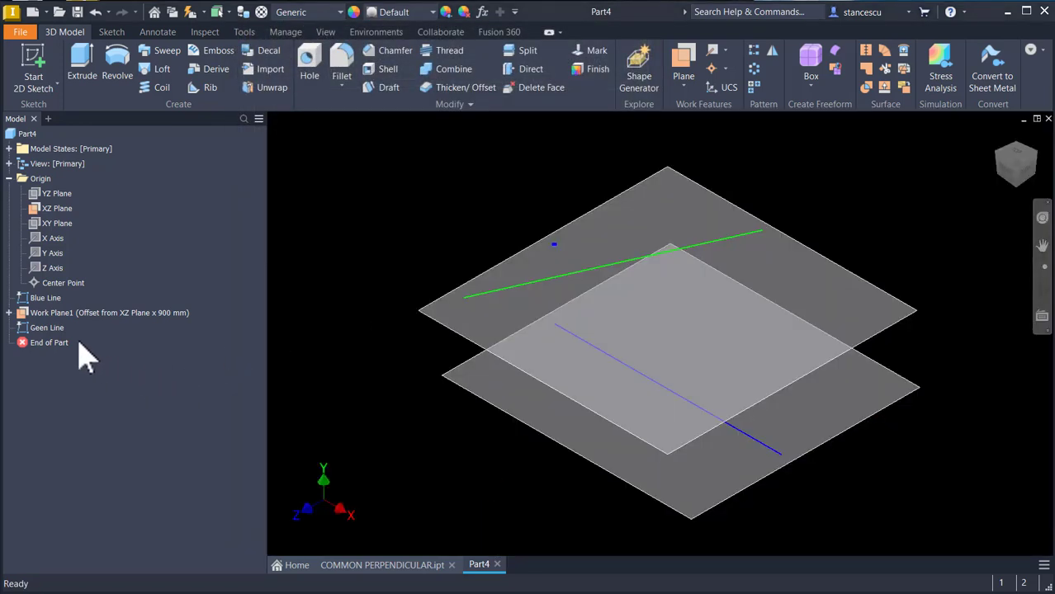
Step: Rename the Geen Line sketch to Green Line
{"action": "left_click", "coordinate": [37, 329]}
{"action": "left_click", "coordinate": [37, 328]}
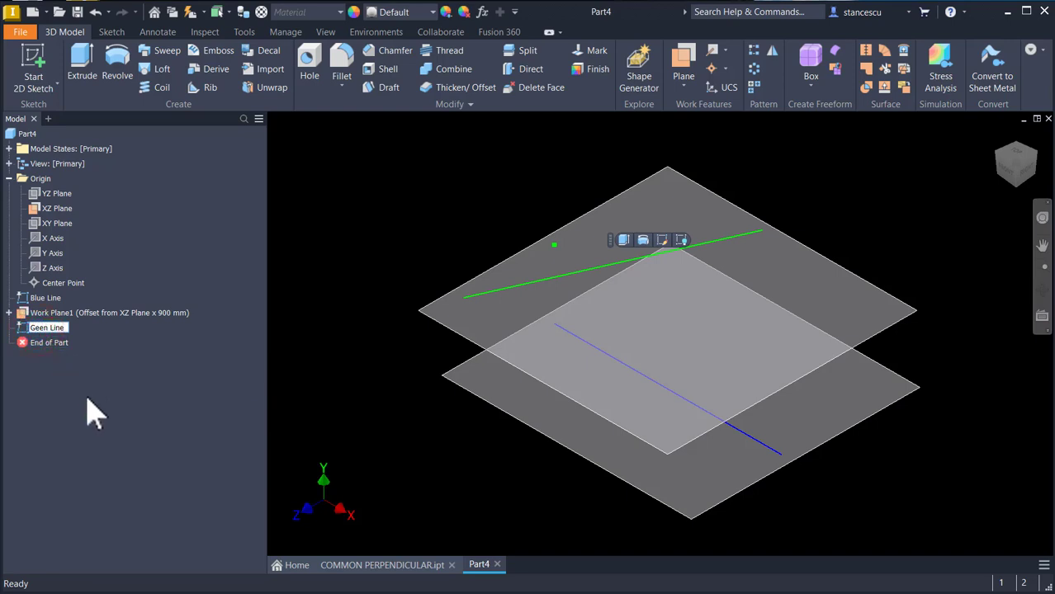
{"action": "left_click", "coordinate": [194, 359]}
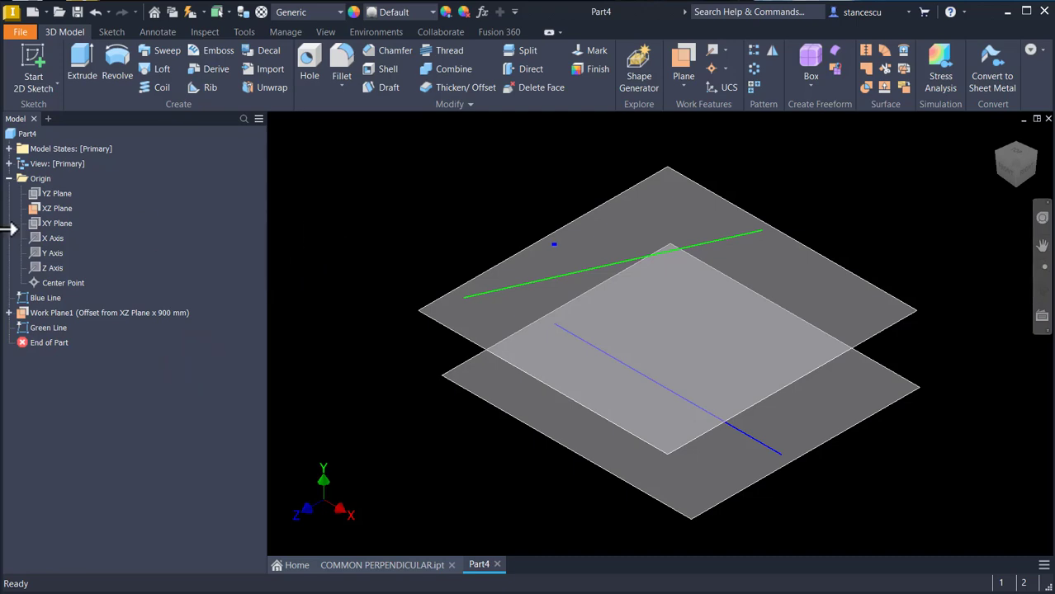
Step: Start a new sketch on the XZ Plane and project the green line into it
{"action": "left_click", "coordinate": [48, 210]}
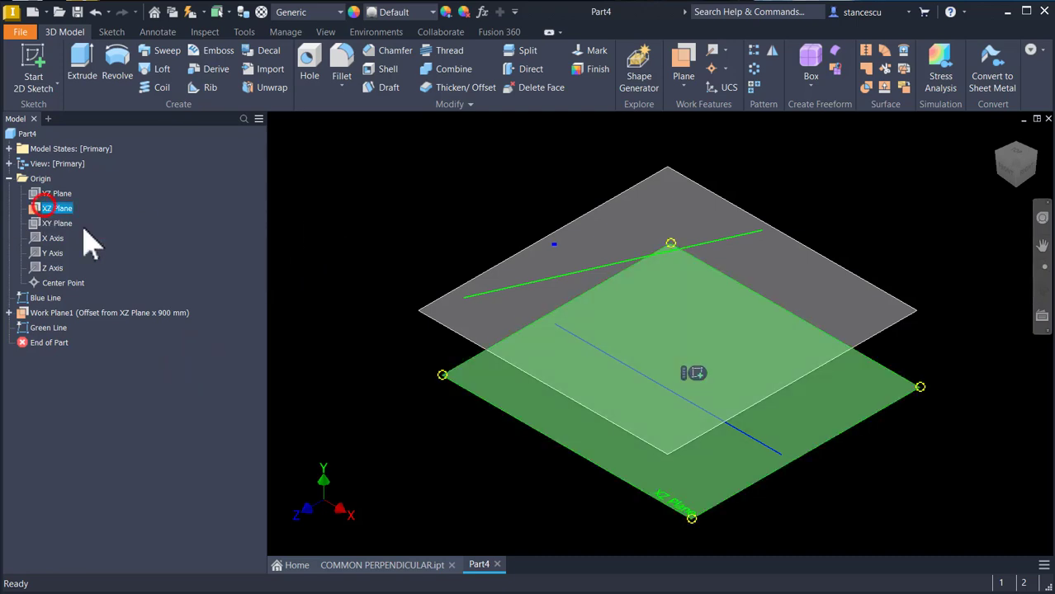
{"action": "left_click", "coordinate": [696, 374]}
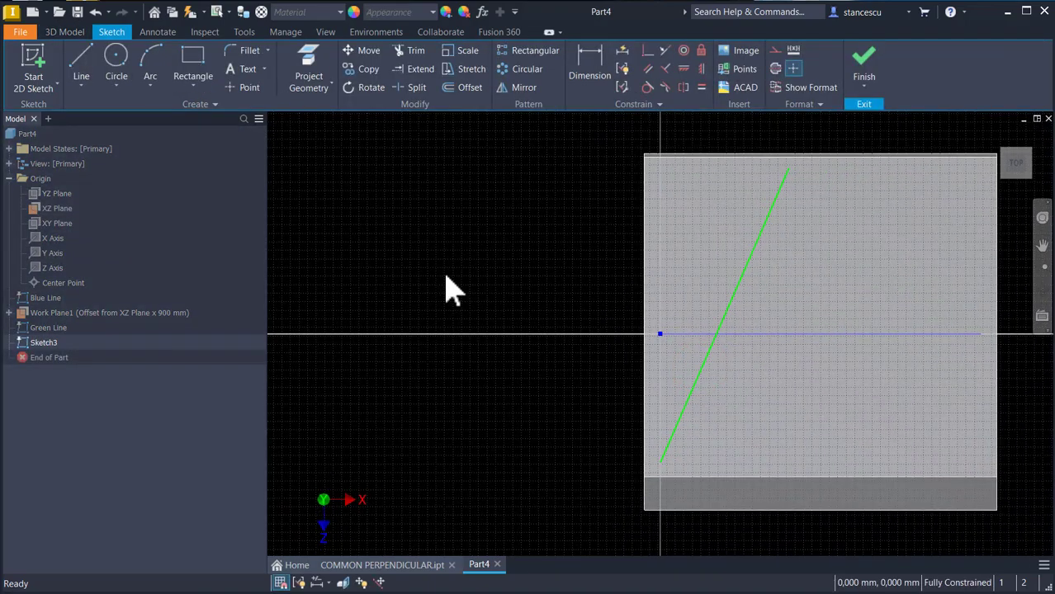
{"action": "key", "text": "F5"}
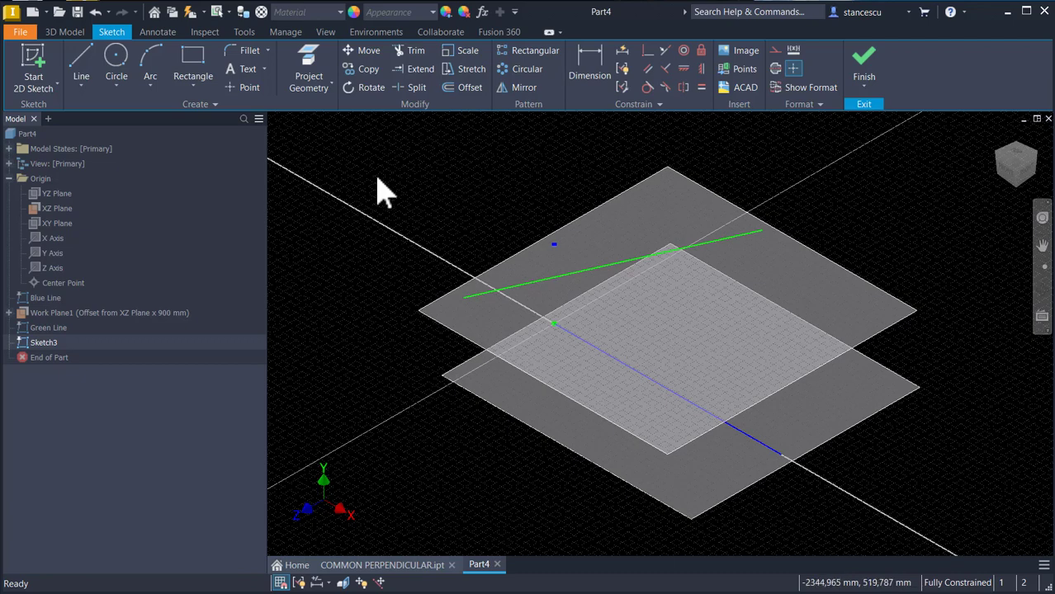
{"action": "left_click", "coordinate": [308, 54]}
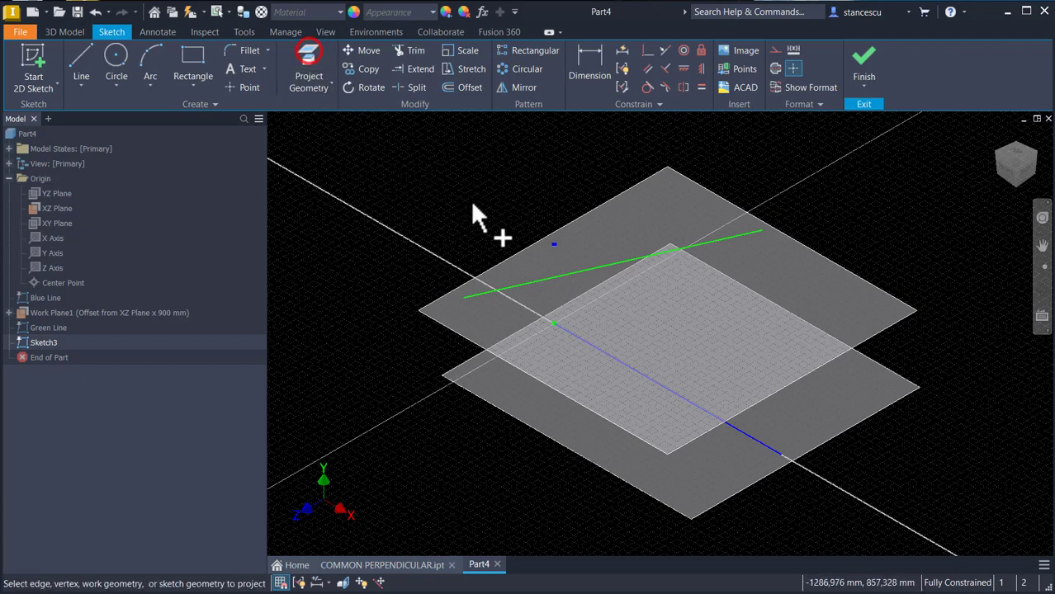
{"action": "left_click", "coordinate": [567, 271]}
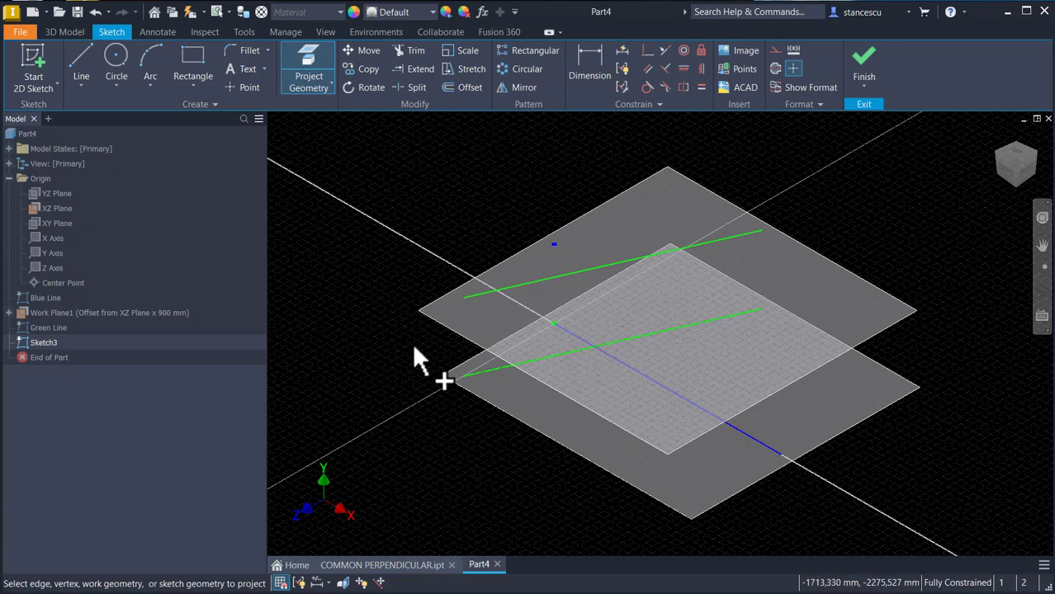
{"action": "key", "text": "Escape"}
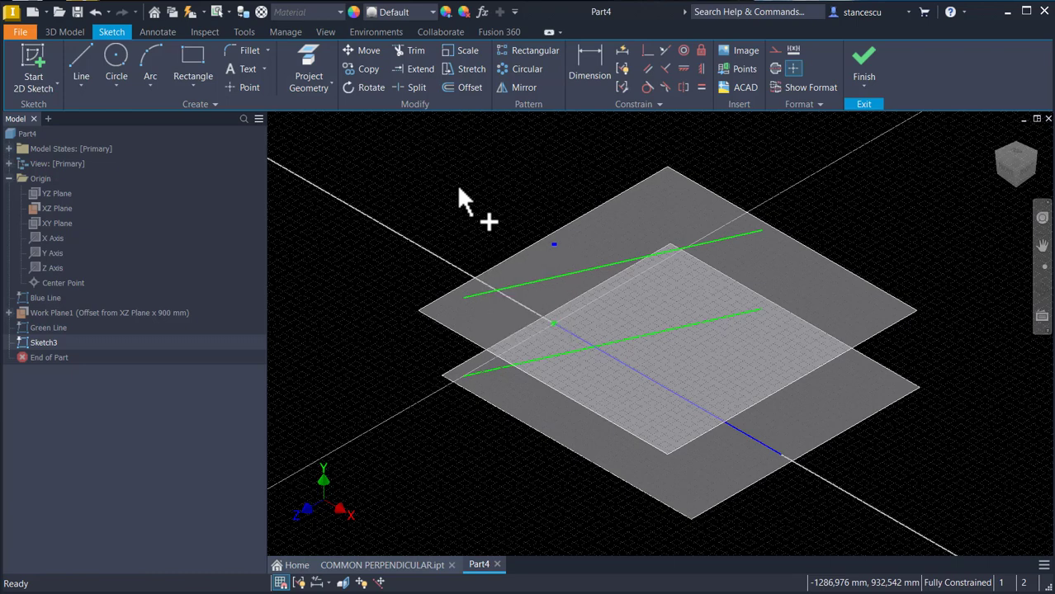
Step: Undo the green line projection and reset the sketch geometry colour format to Default
{"action": "key", "text": "ctrl+z"}
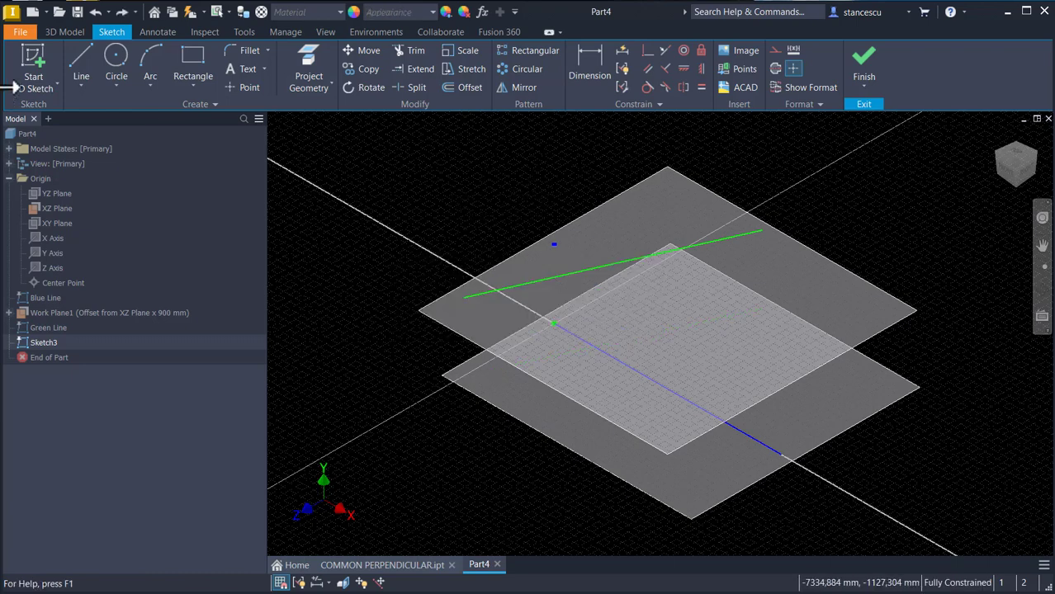
{"action": "left_click", "coordinate": [80, 65]}
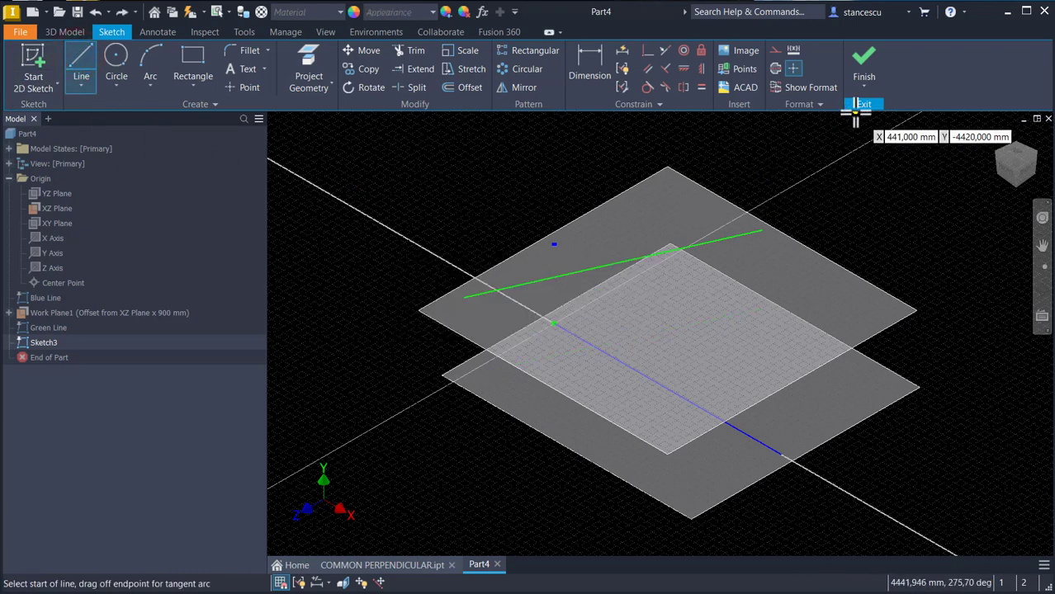
{"action": "left_click", "coordinate": [803, 105]}
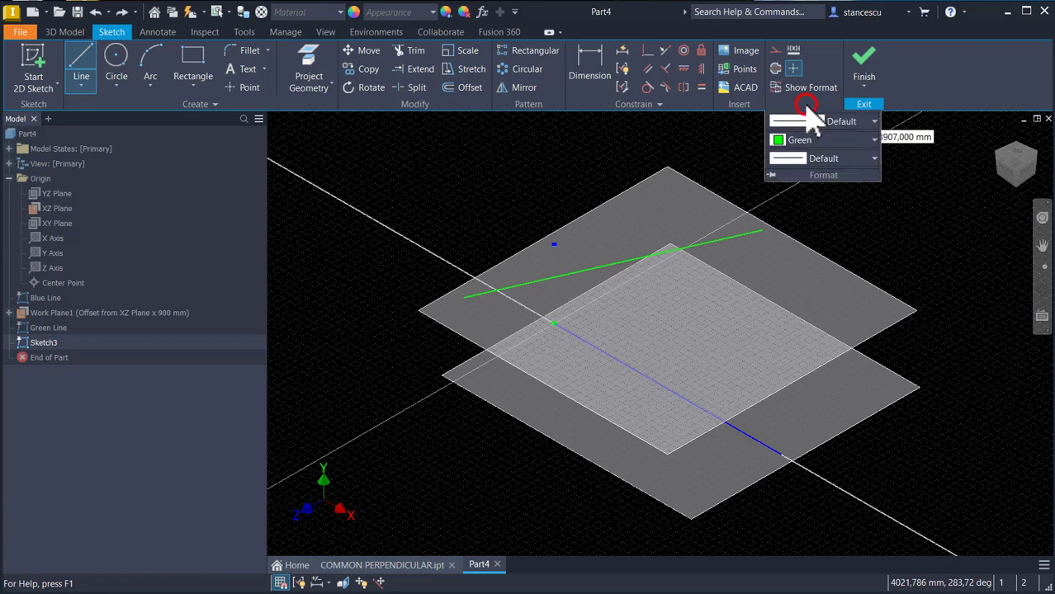
{"action": "left_click", "coordinate": [805, 140]}
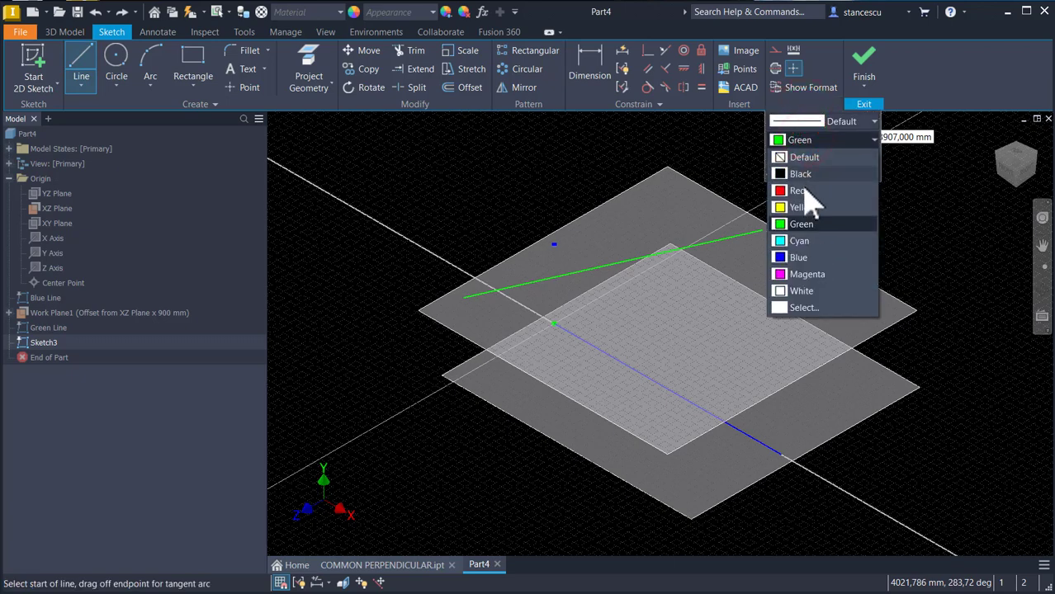
{"action": "left_click", "coordinate": [804, 157]}
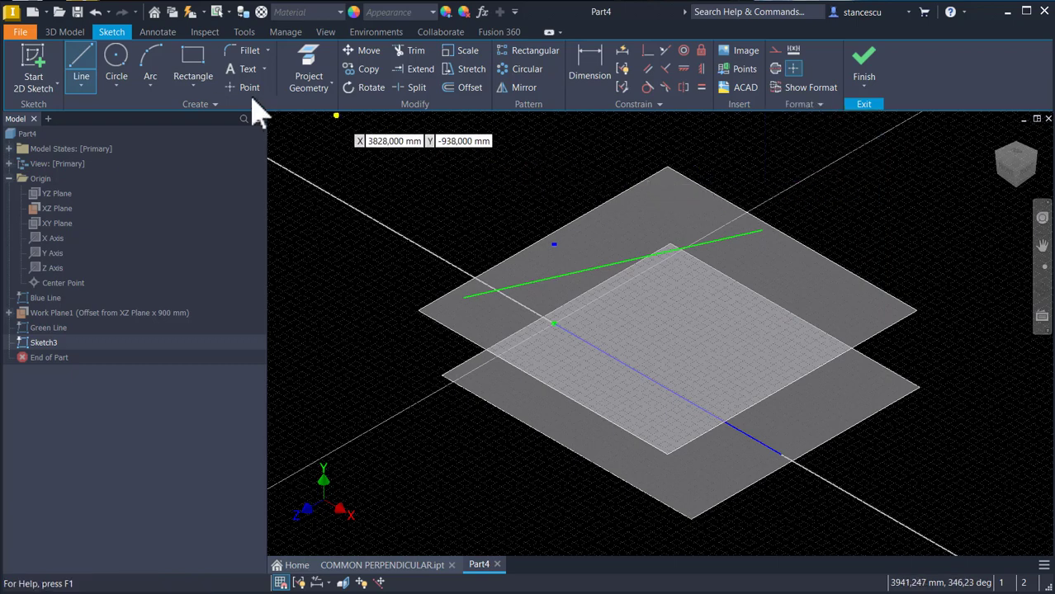
Step: Project the upper green line into the XZ Plane sketch again and finish the sketch
{"action": "left_click", "coordinate": [310, 56]}
{"action": "left_click", "coordinate": [565, 277]}
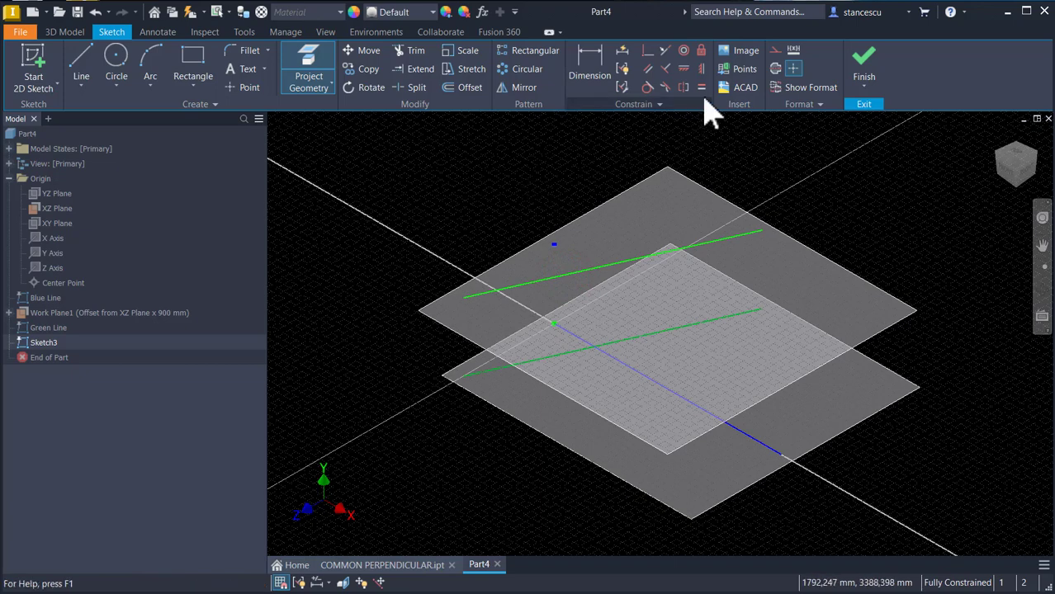
{"action": "left_click", "coordinate": [863, 66]}
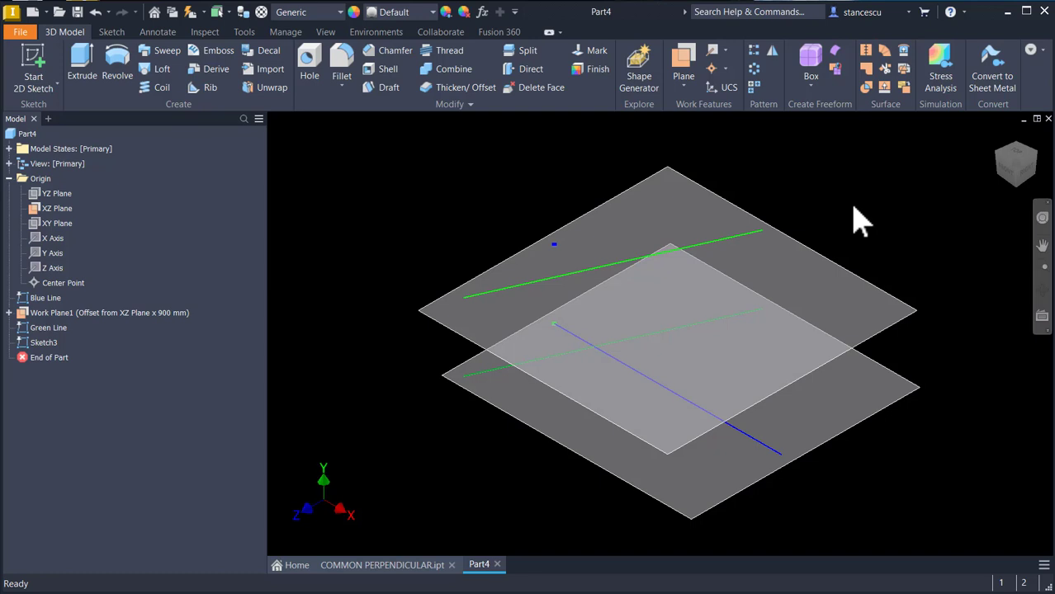
Step: Rename Sketch3 to Green Projection
{"action": "left_click", "coordinate": [161, 354]}
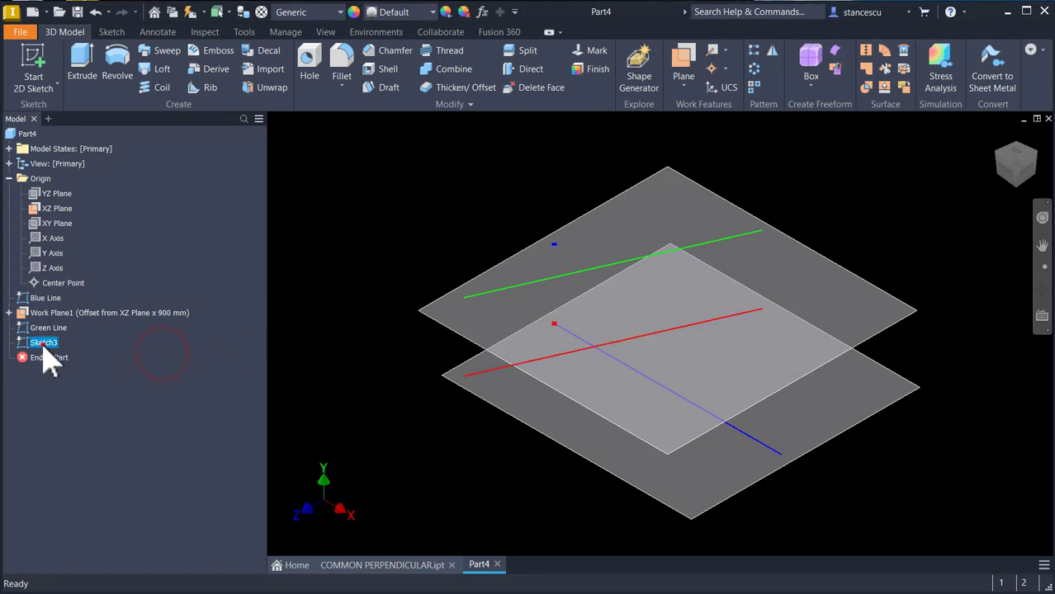
{"action": "left_click", "coordinate": [44, 344]}
{"action": "left_click", "coordinate": [43, 344]}
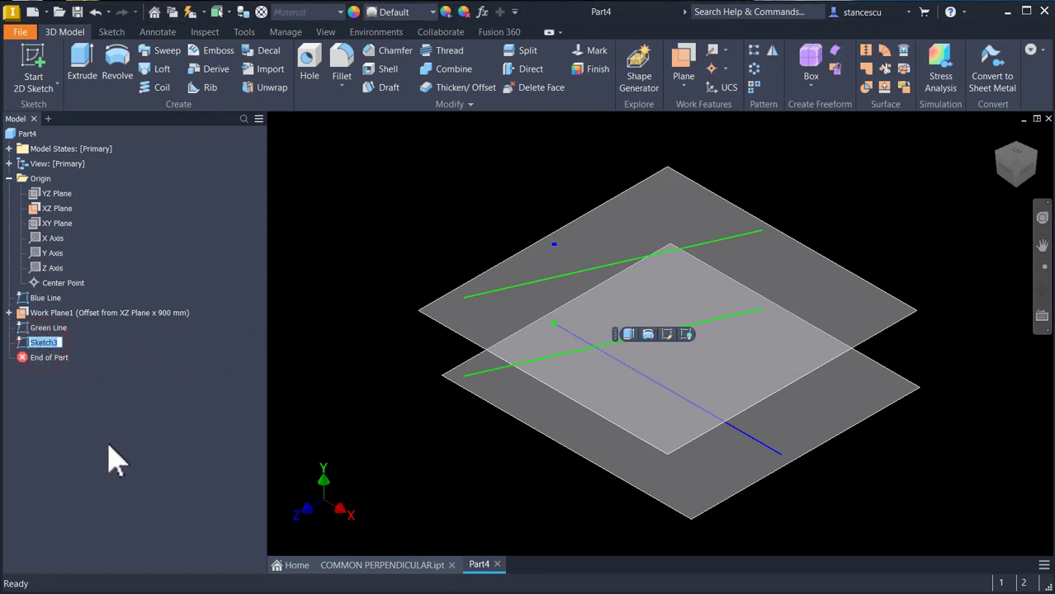
{"action": "type", "text": "Green Projection"}
{"action": "key", "text": "Return"}
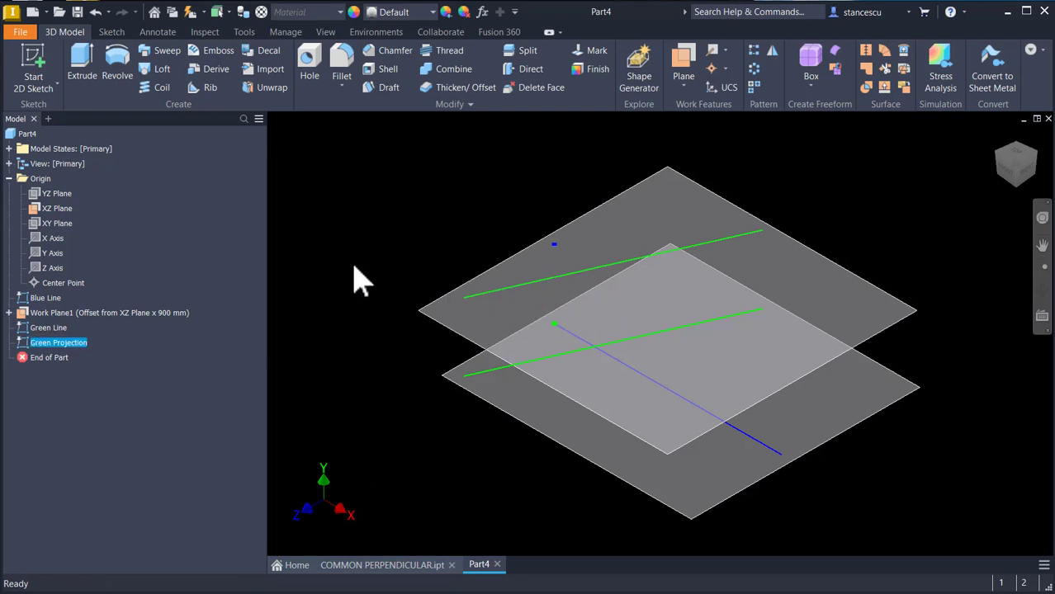
Step: Create a work plane through two coplanar edges: the green projection and the upper green line
{"action": "left_click", "coordinate": [372, 223]}
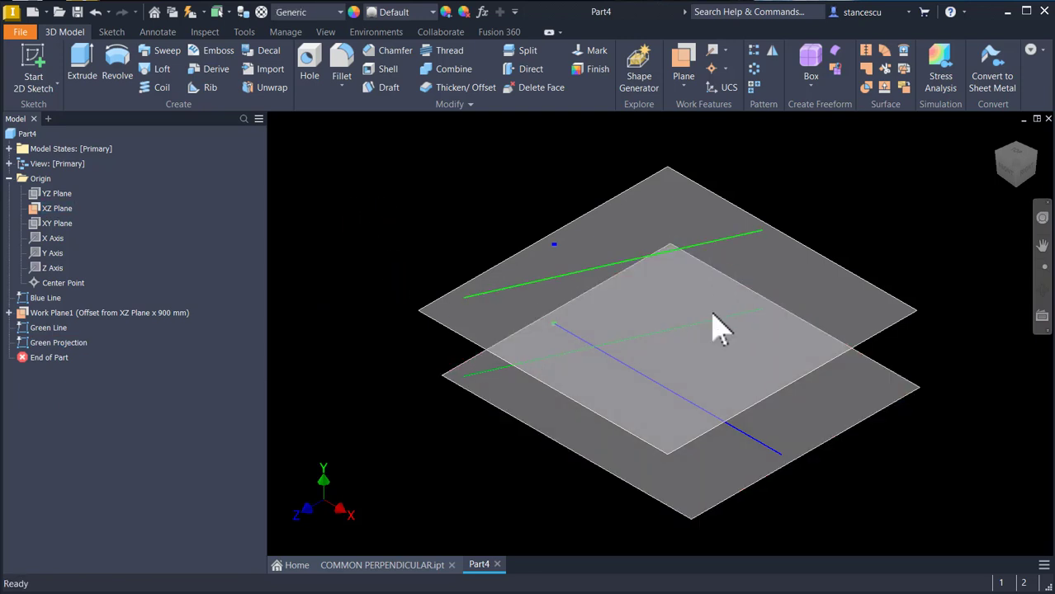
{"action": "left_click", "coordinate": [689, 62]}
{"action": "left_click", "coordinate": [741, 236]}
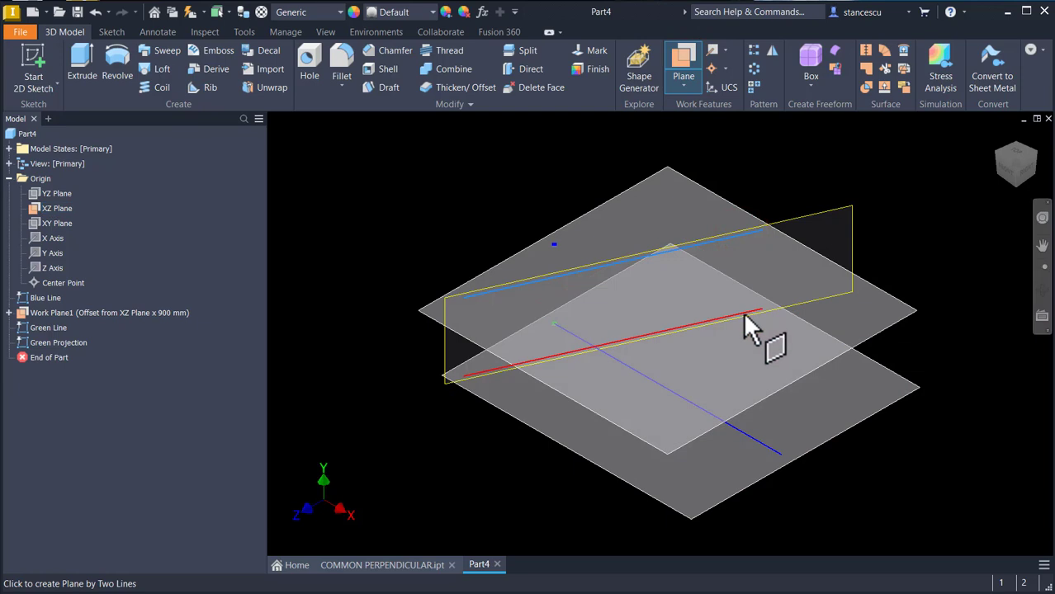
{"action": "left_click", "coordinate": [743, 314]}
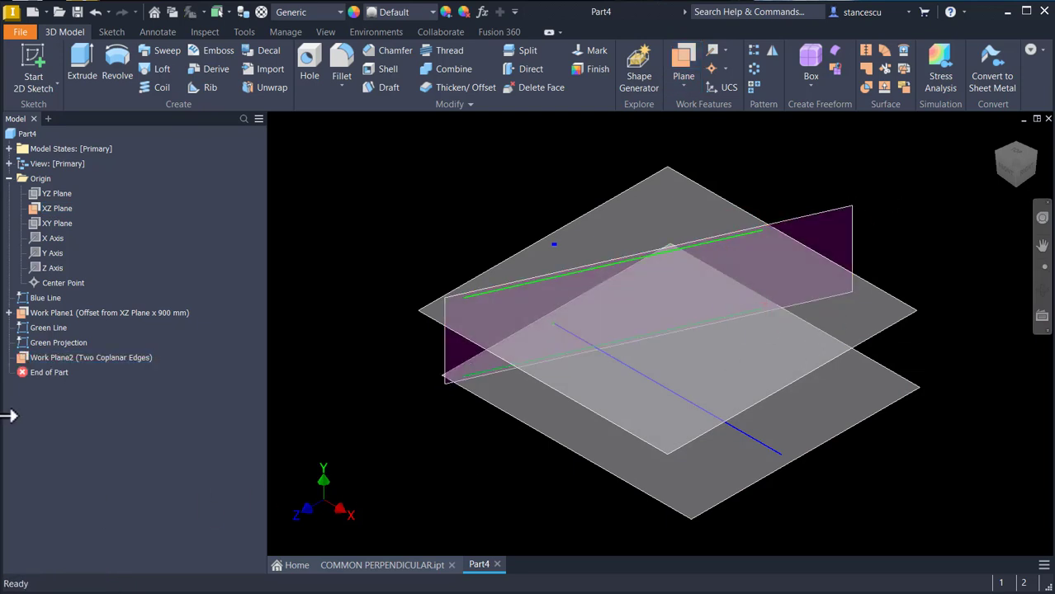
Step: Rename Work Plane2 to Perpendicular Plane
{"action": "left_click", "coordinate": [39, 360]}
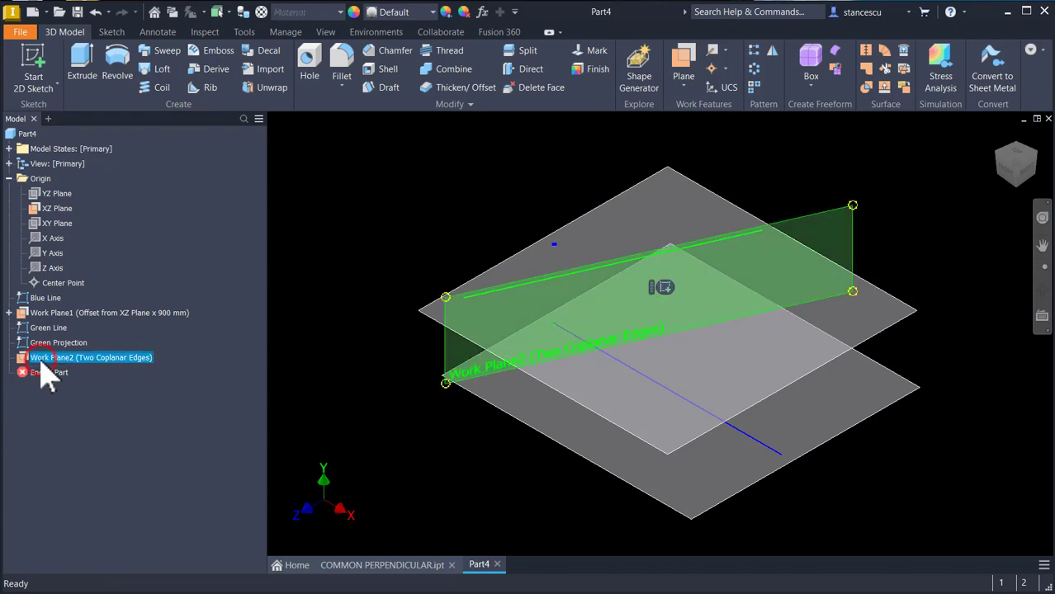
{"action": "left_click", "coordinate": [39, 363]}
{"action": "type", "text": "F"}
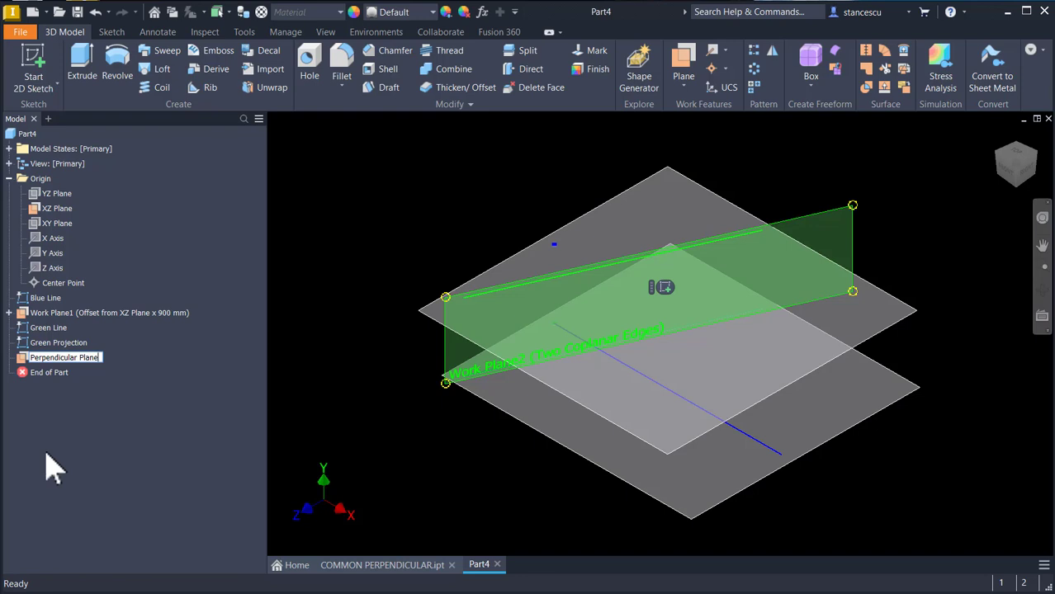
{"action": "key", "text": "Return"}
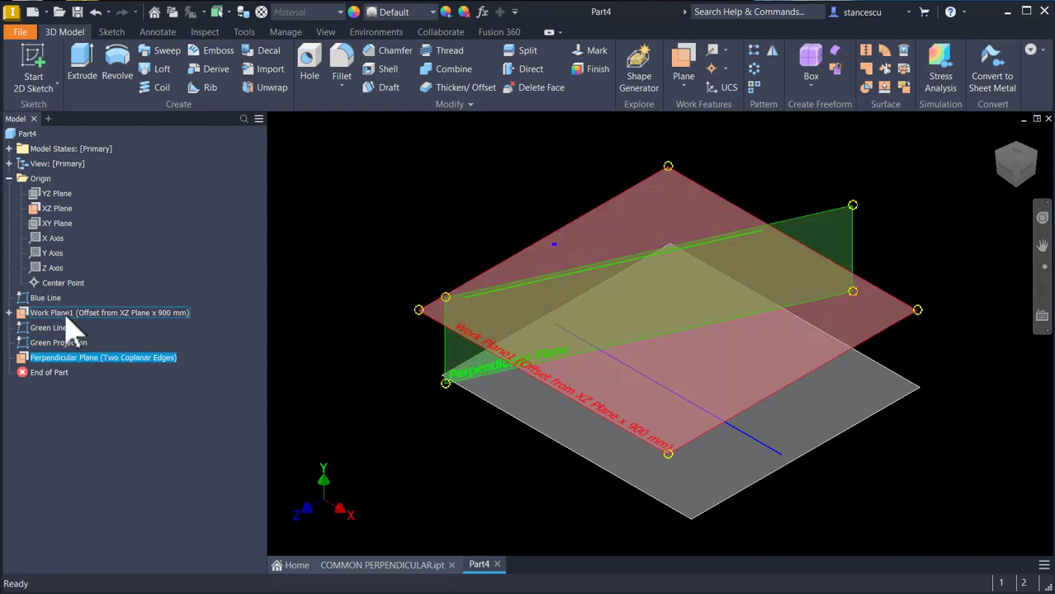
Step: Rename Work Plane1 to Upper Plane
{"action": "left_click", "coordinate": [66, 316]}
{"action": "left_click", "coordinate": [52, 314]}
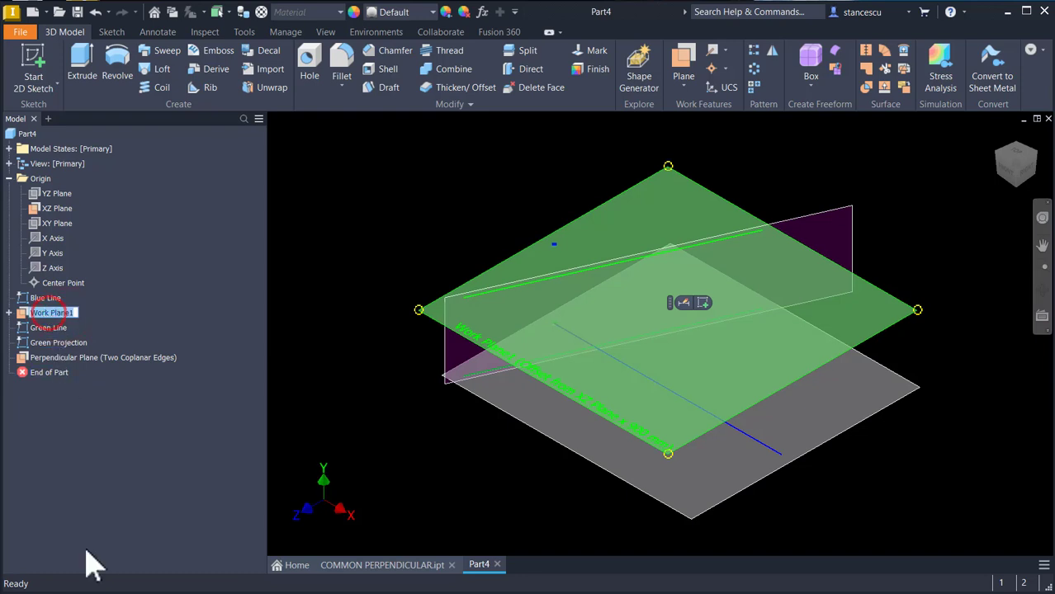
{"action": "type", "text": "Upper Plane"}
{"action": "key", "text": "Return"}
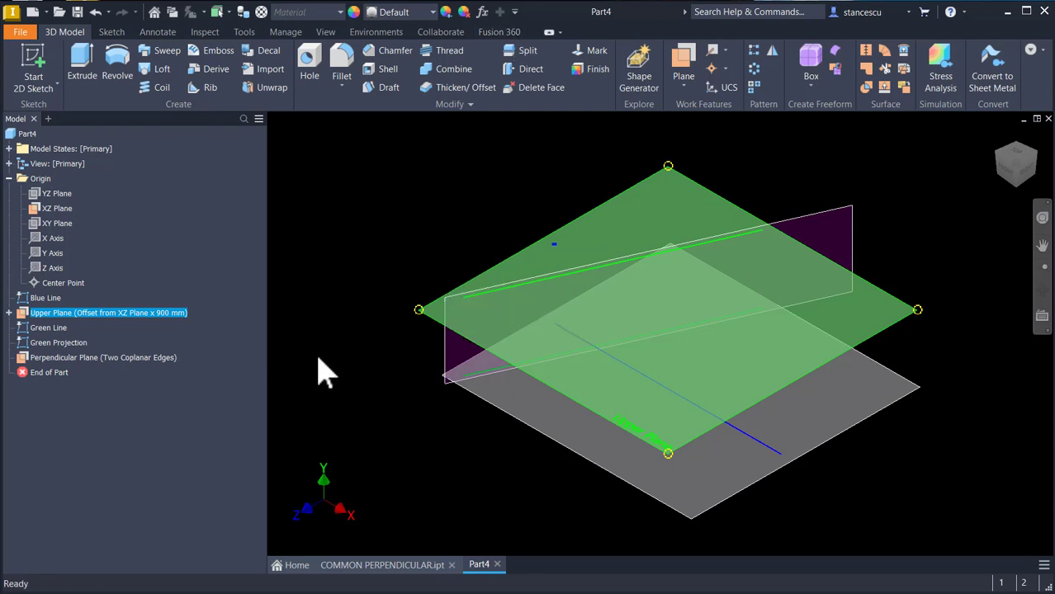
Step: Rename the XZ Plane to Basic Plane
{"action": "left_click", "coordinate": [364, 235]}
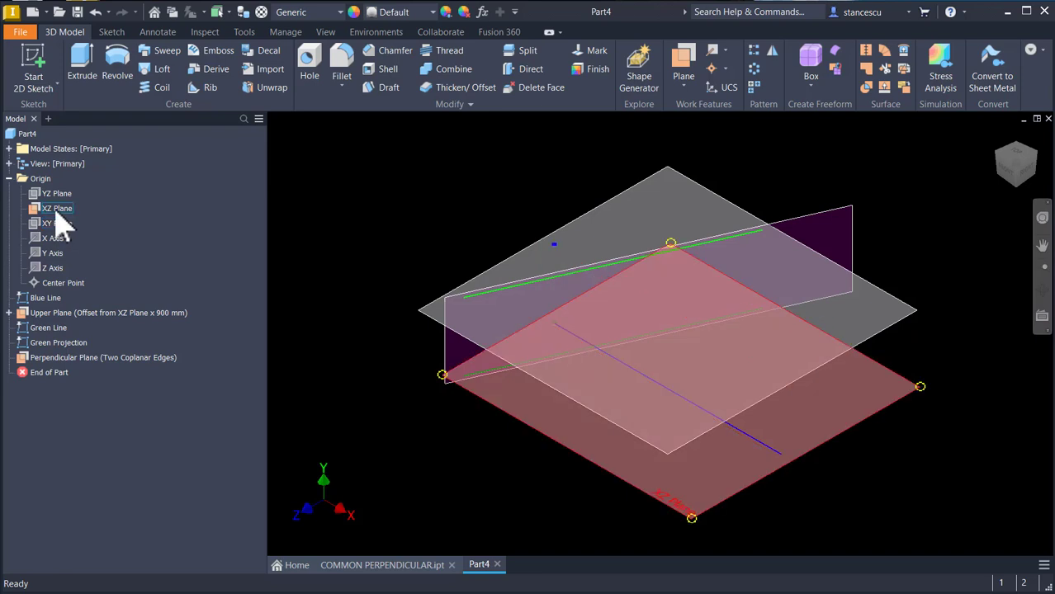
{"action": "left_click", "coordinate": [55, 209]}
{"action": "left_click", "coordinate": [56, 210]}
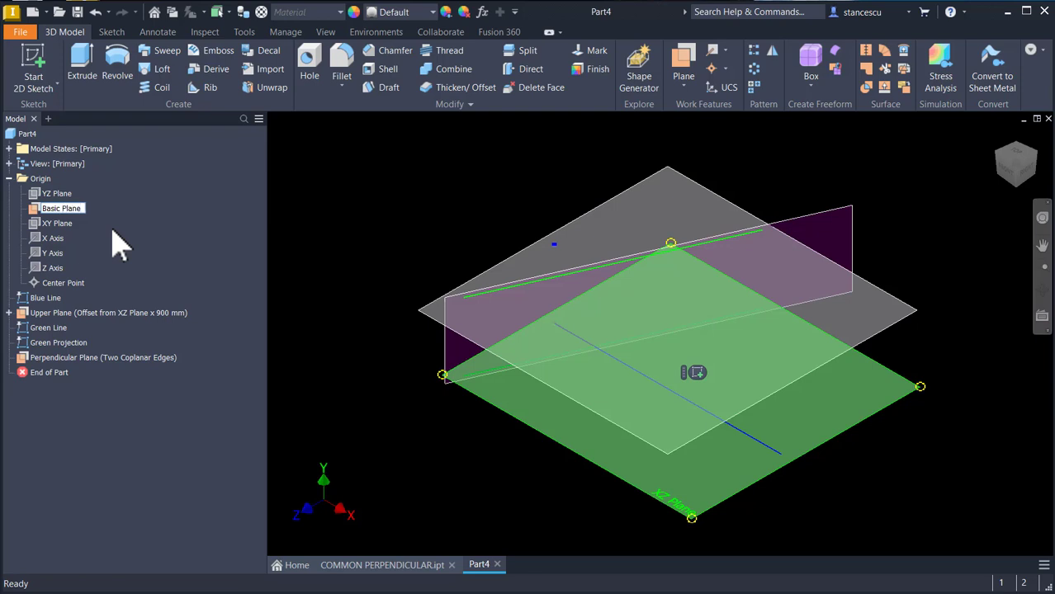
{"action": "key", "text": "Return"}
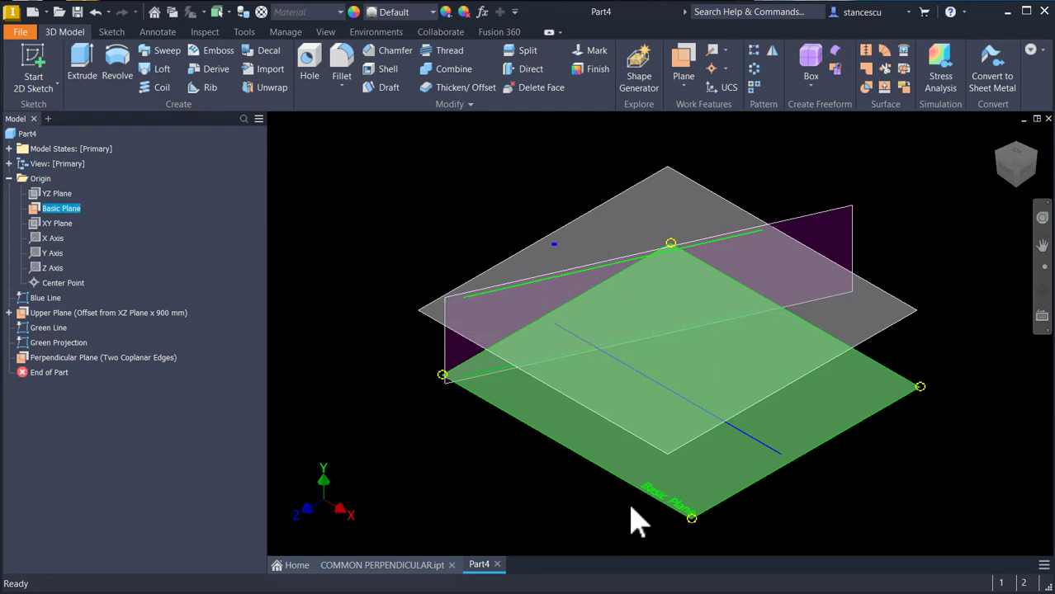
Step: Start a new 2D sketch on the Perpendicular Plane
{"action": "left_click", "coordinate": [360, 303]}
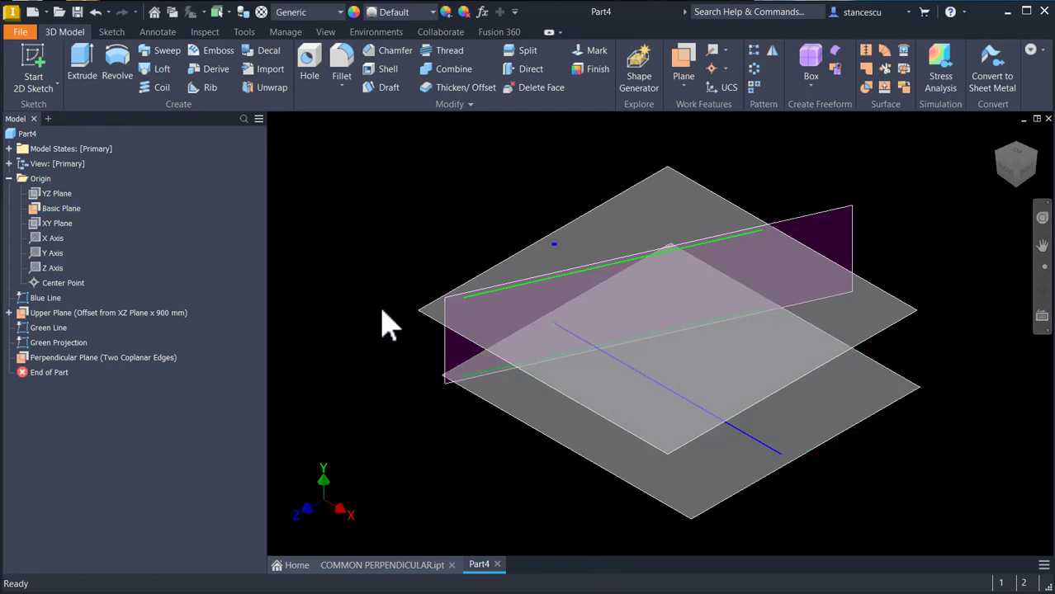
{"action": "left_click", "coordinate": [852, 227]}
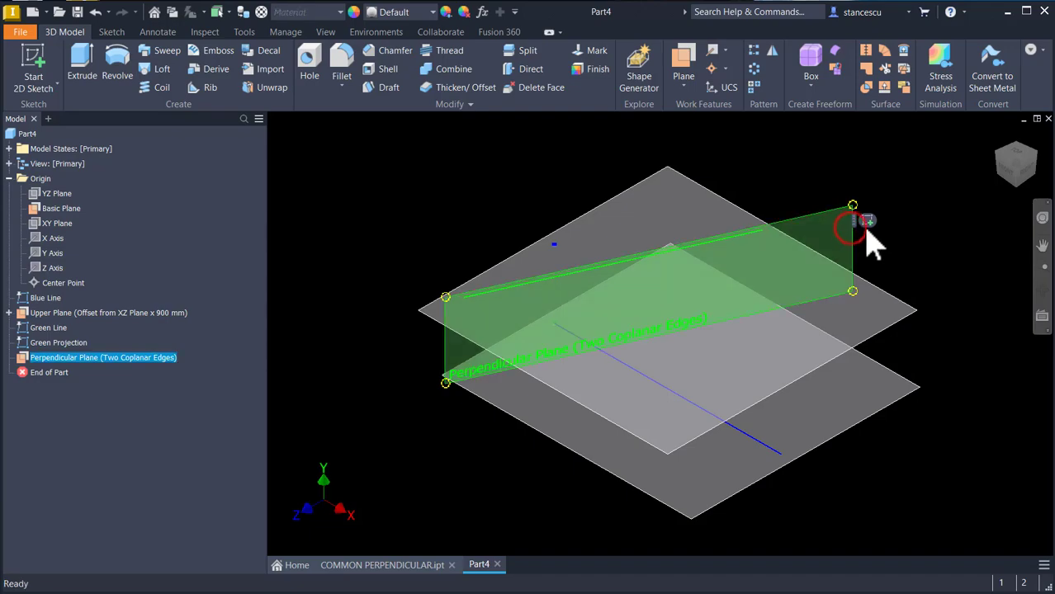
{"action": "left_click", "coordinate": [867, 222]}
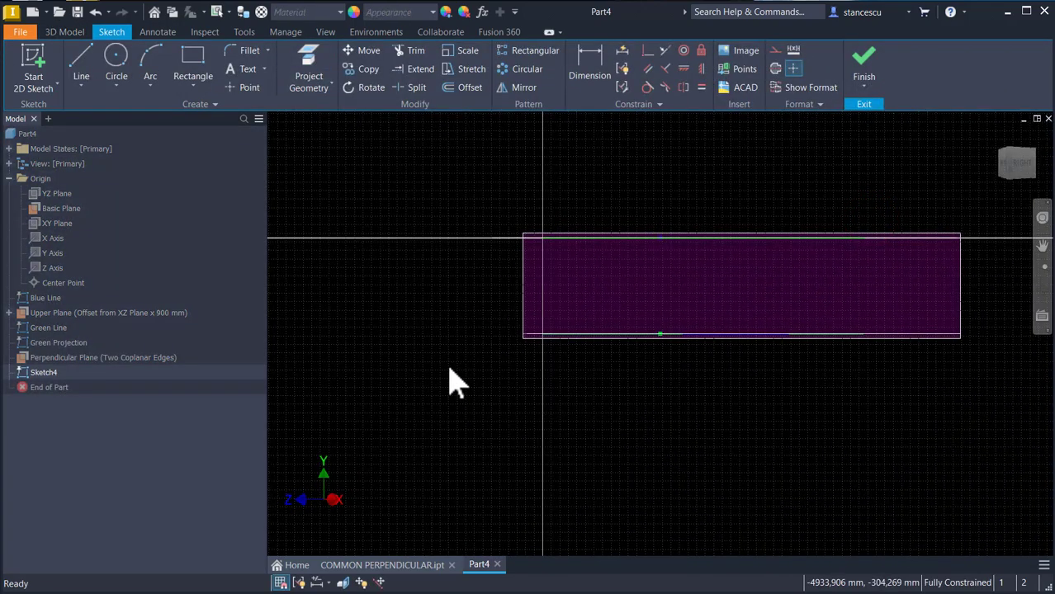
{"action": "key", "text": "F5"}
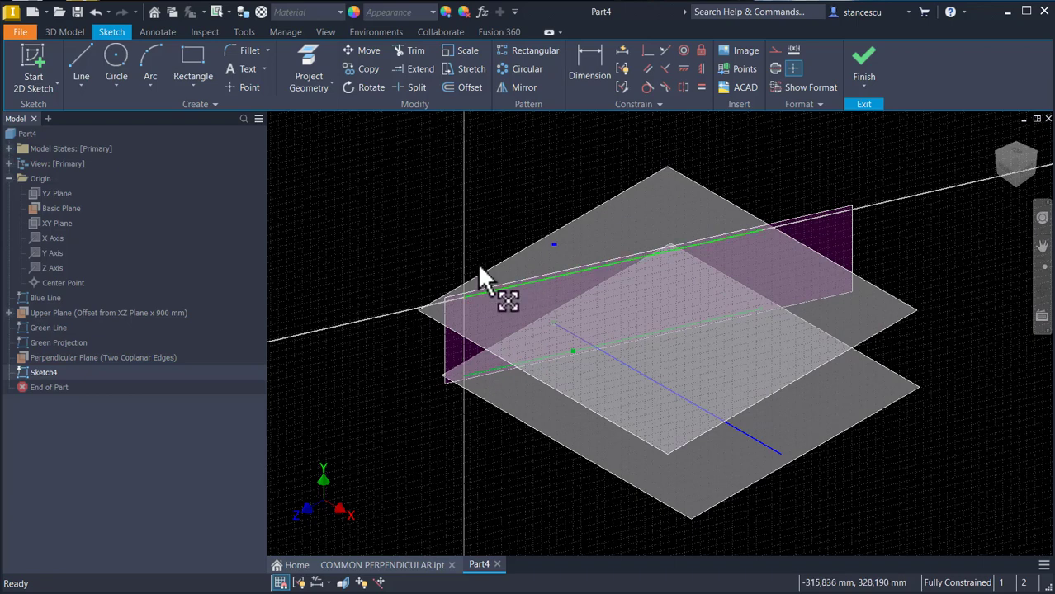
Step: Project the upper green line into the new sketch
{"action": "left_click", "coordinate": [368, 170]}
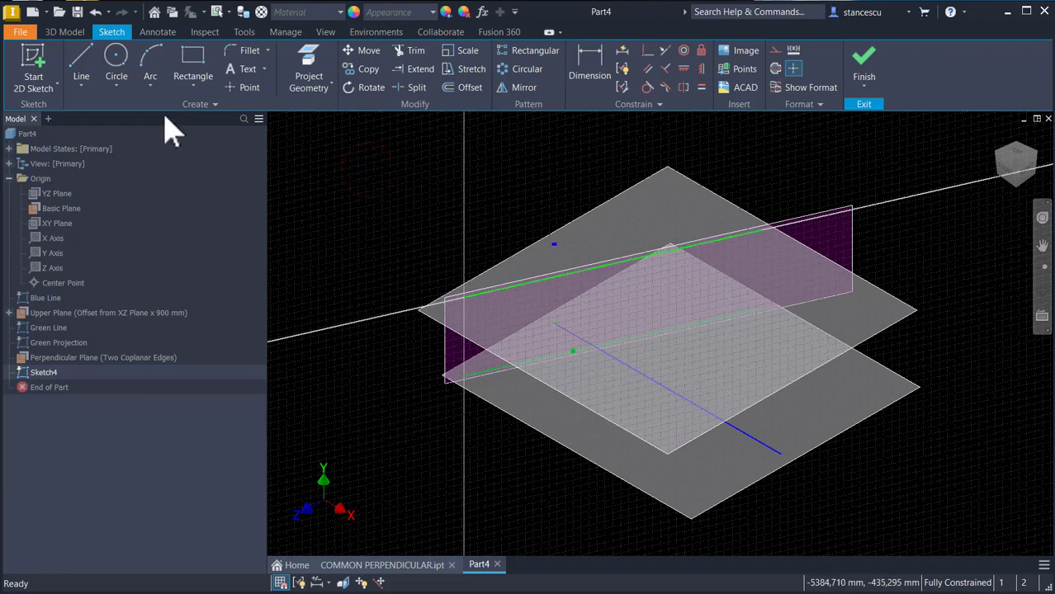
{"action": "left_click", "coordinate": [233, 85]}
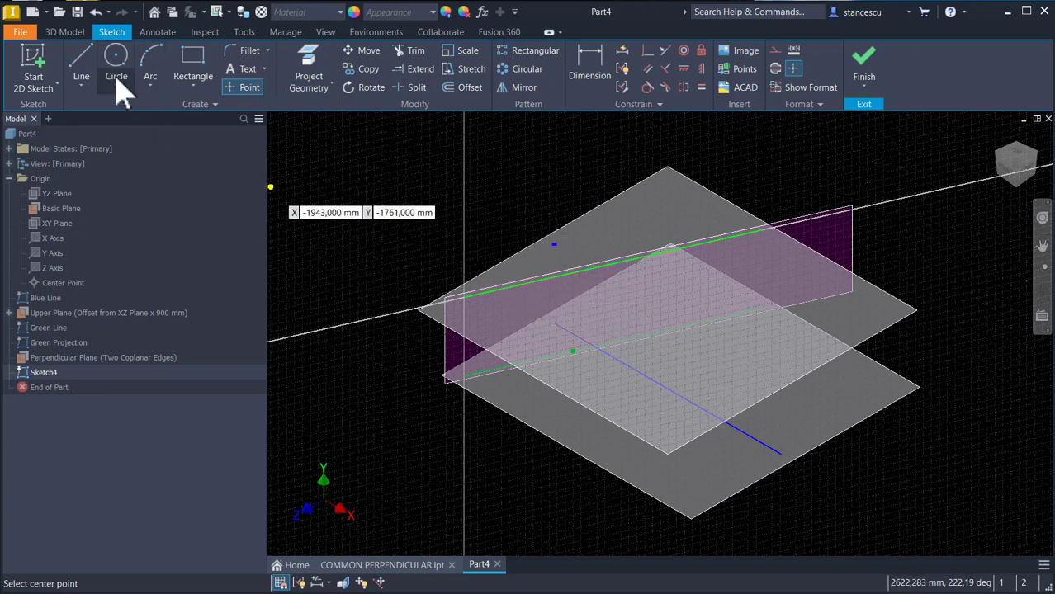
{"action": "left_click", "coordinate": [306, 70]}
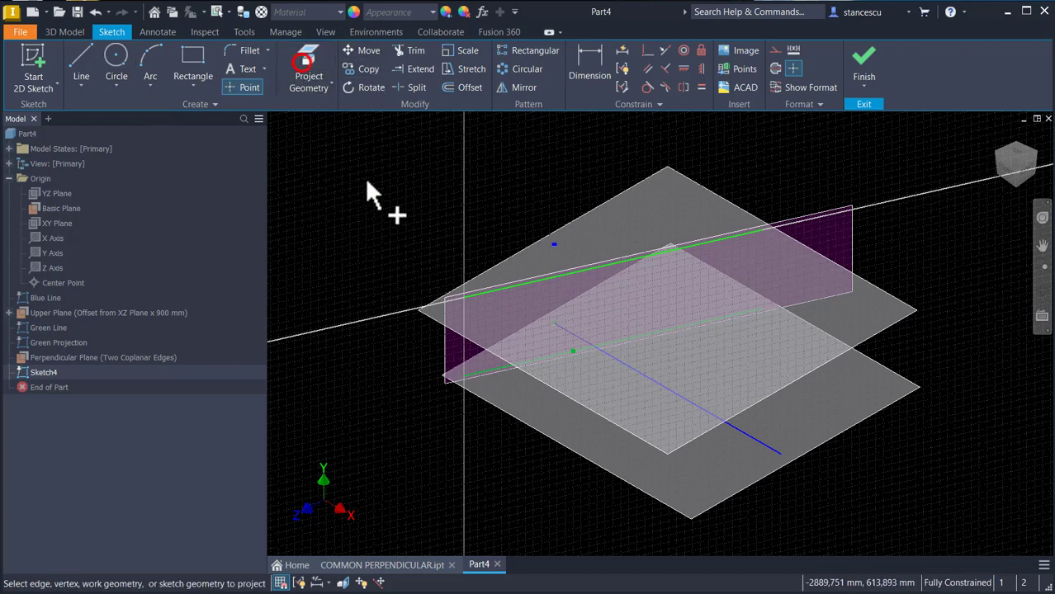
{"action": "left_click", "coordinate": [502, 290]}
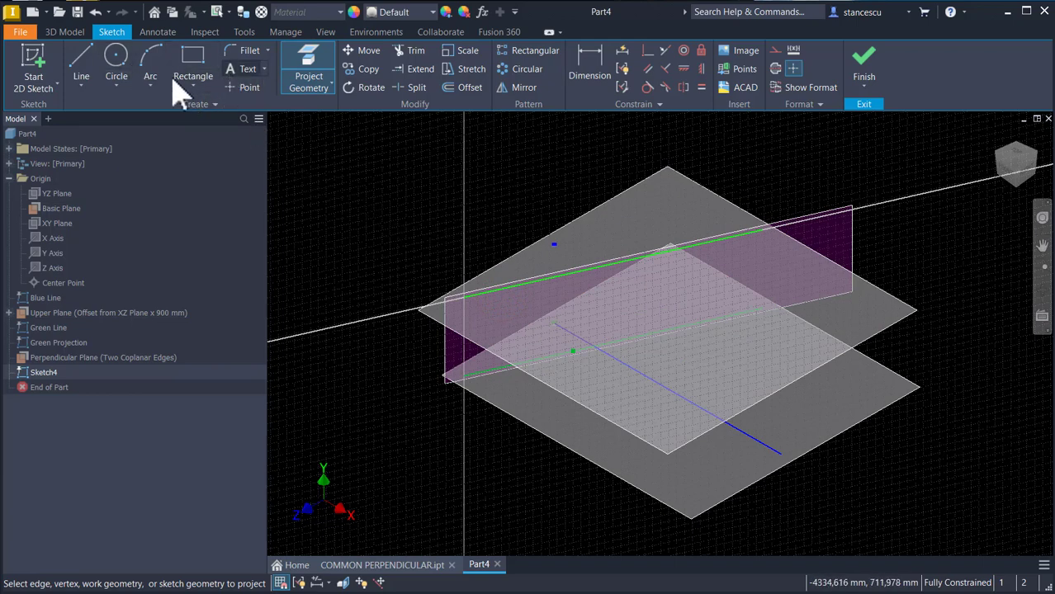
Step: Place a sketch point on the projected upper green line
{"action": "left_click", "coordinate": [245, 87]}
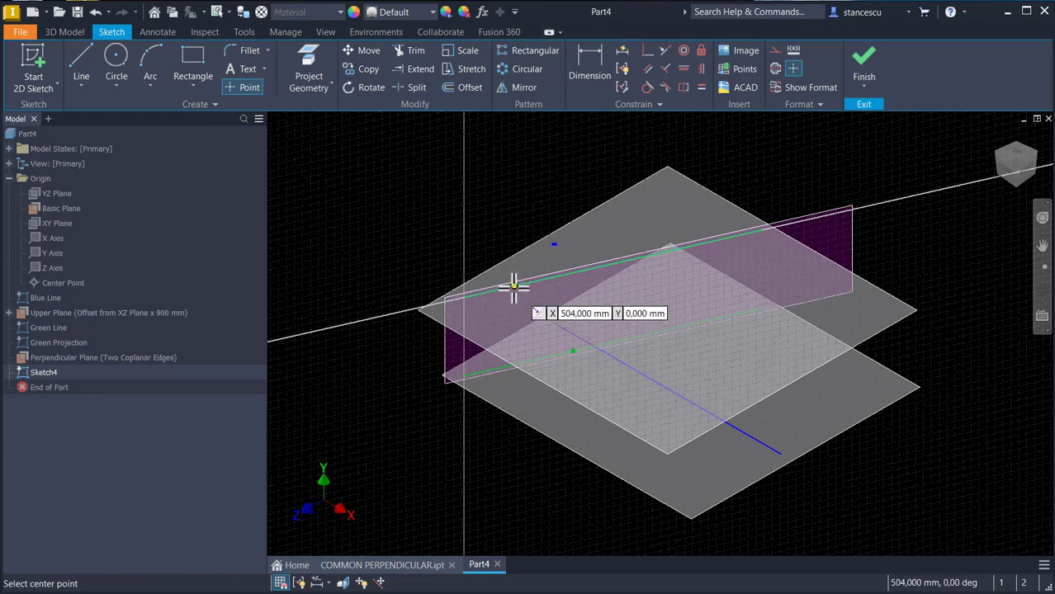
{"action": "left_click", "coordinate": [514, 287]}
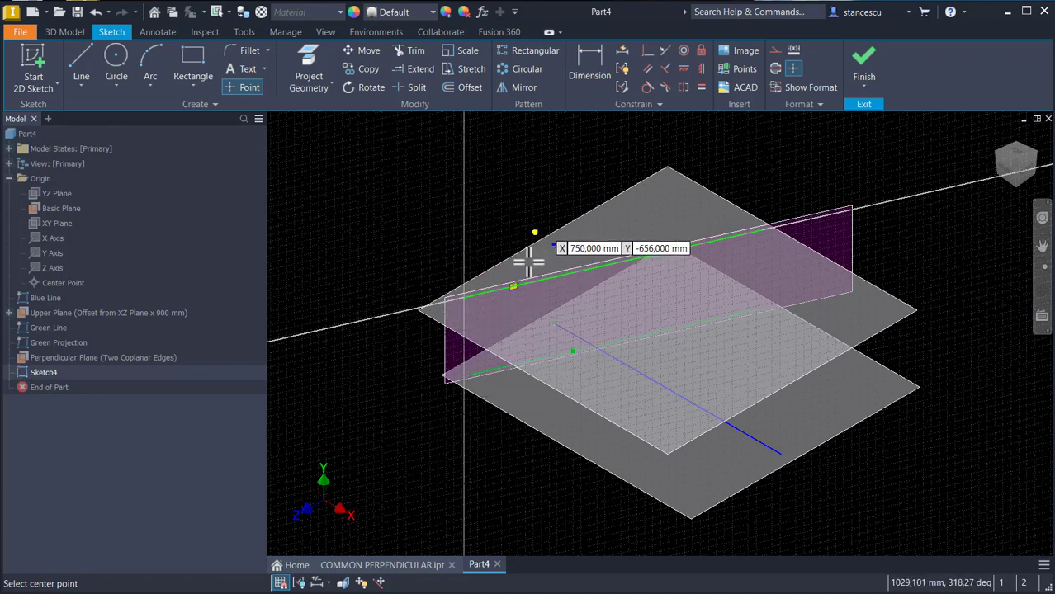
{"action": "scroll", "coordinate": [527, 291], "scroll_direction": "down", "scroll_amount": 2}
{"action": "scroll", "coordinate": [512, 290], "scroll_direction": "down", "scroll_amount": 3}
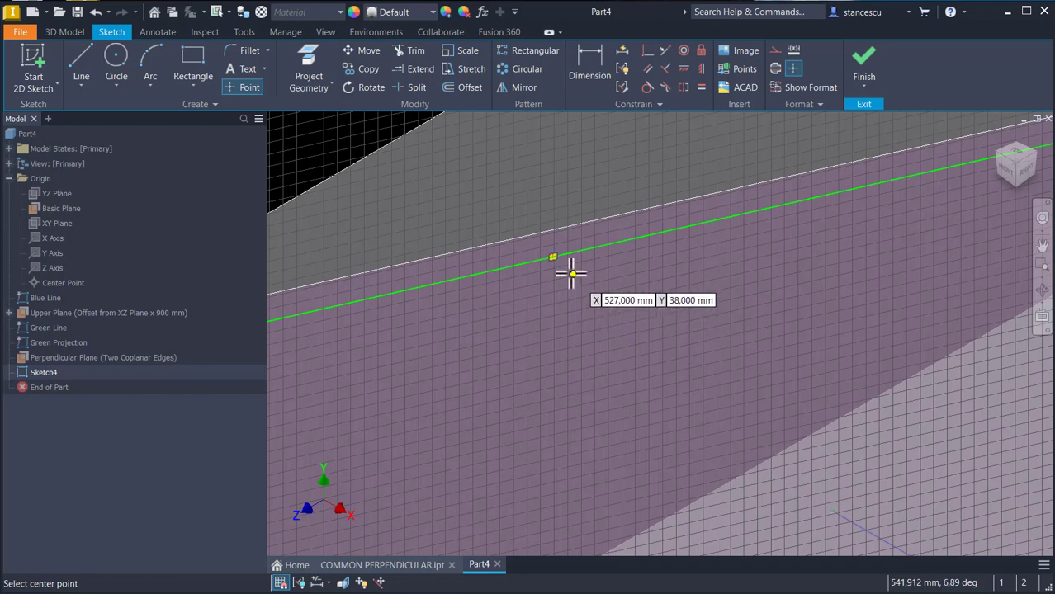
{"action": "key", "text": "Escape"}
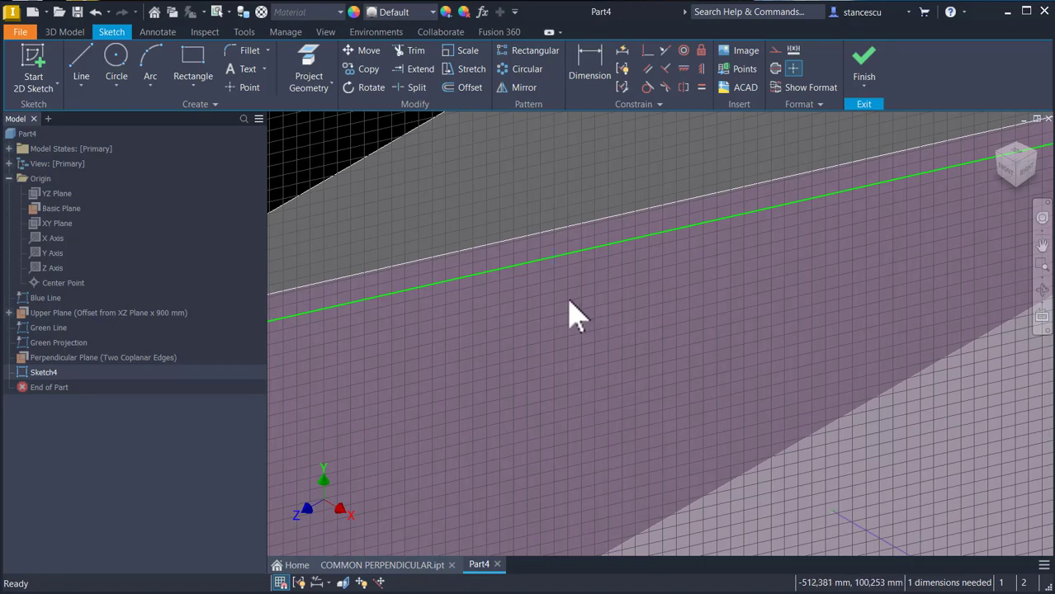
Step: Project the lower green line into the sketch
{"action": "key", "text": "F6"}
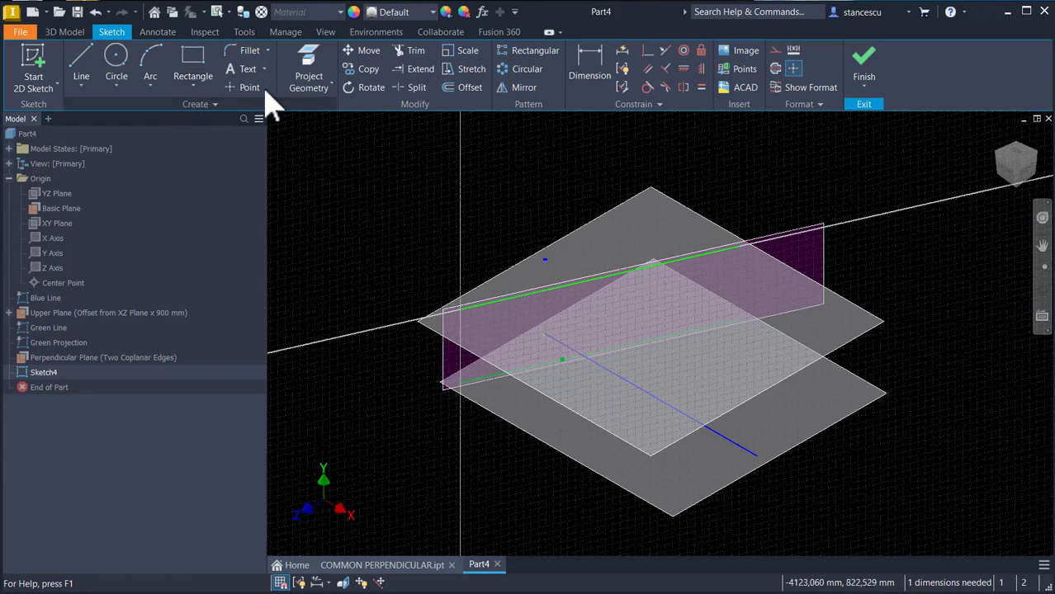
{"action": "left_click", "coordinate": [307, 73]}
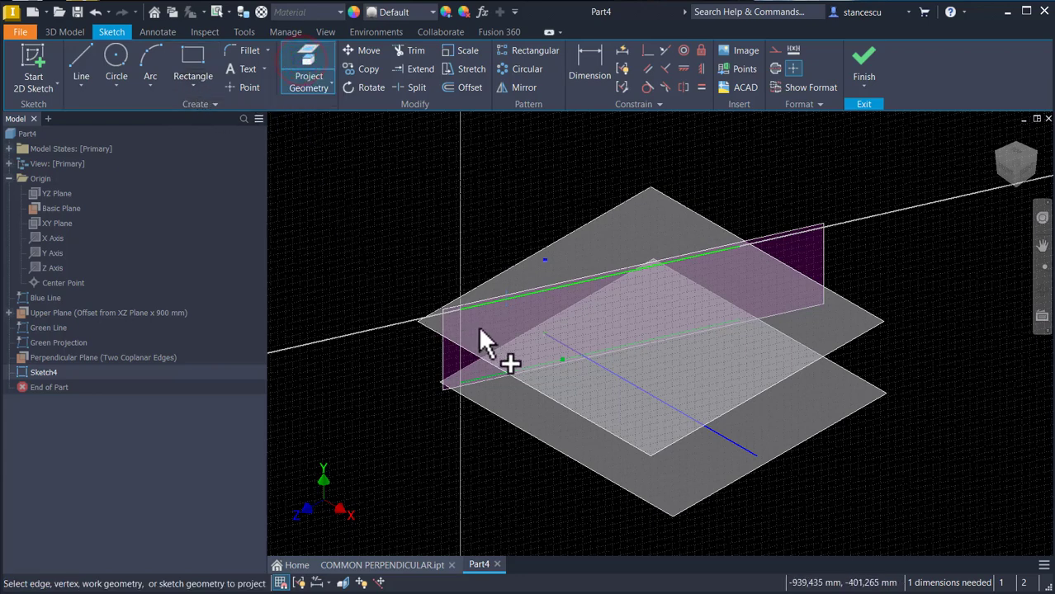
{"action": "left_click", "coordinate": [526, 369]}
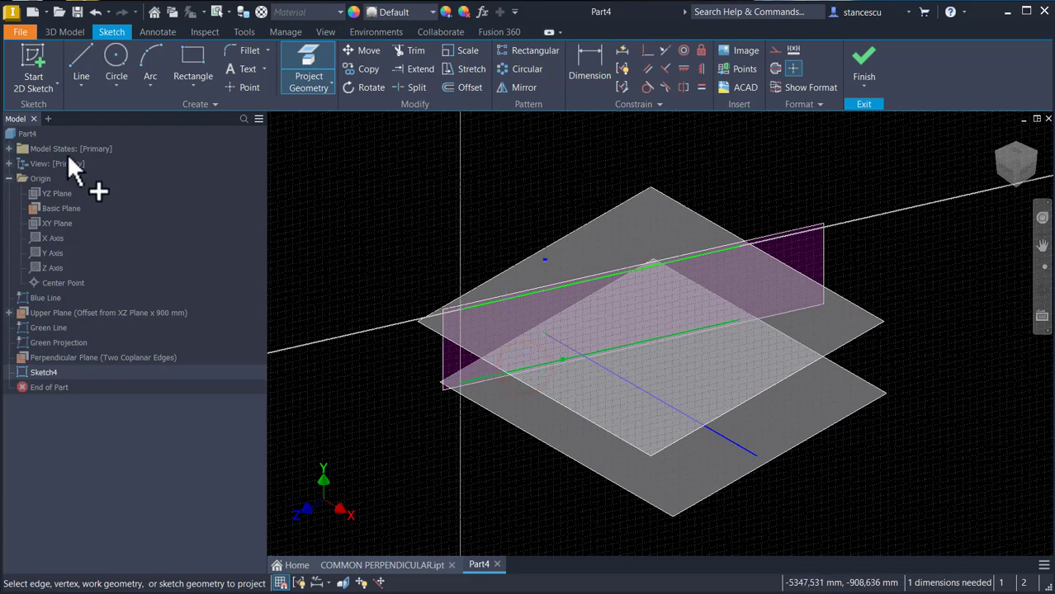
Step: Draw a vertical line starting on the upper green line, about 235 mm long, downward
{"action": "left_click", "coordinate": [81, 59]}
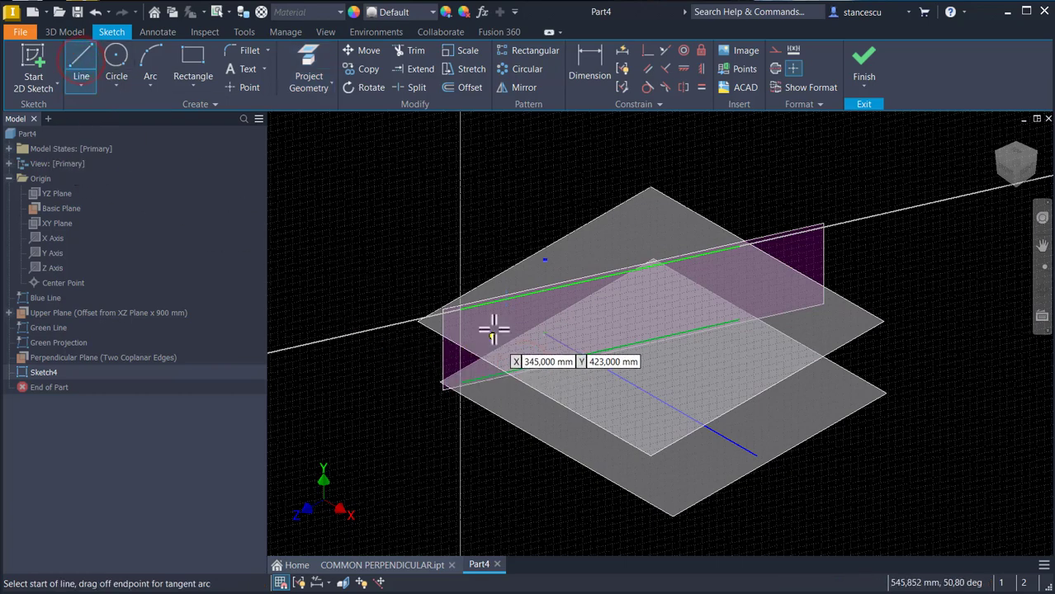
{"action": "scroll", "coordinate": [505, 330], "scroll_direction": "up", "scroll_amount": 3}
{"action": "scroll", "coordinate": [517, 296], "scroll_direction": "up", "scroll_amount": 2}
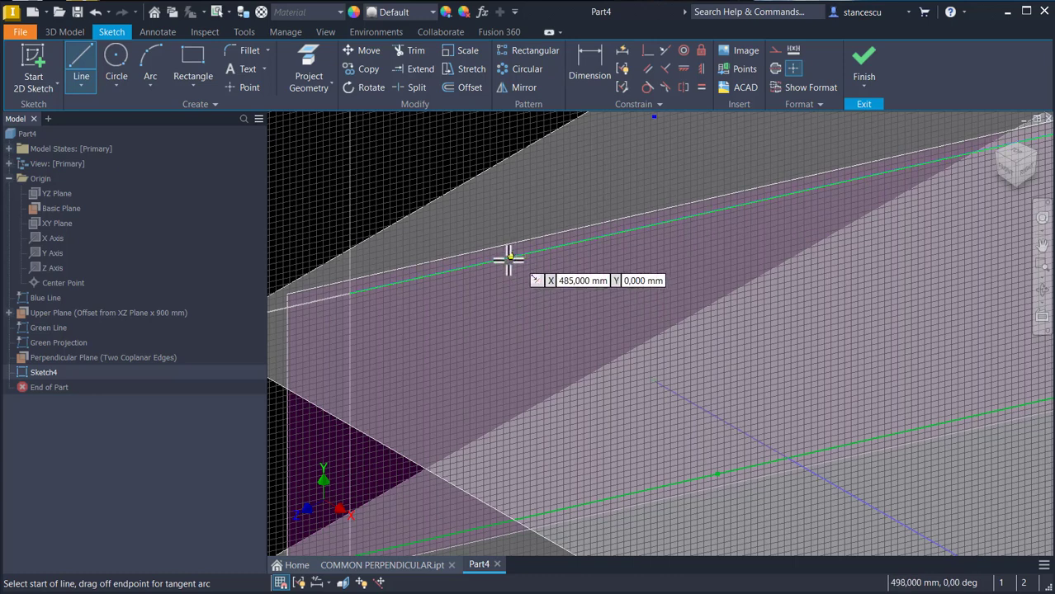
{"action": "scroll", "coordinate": [520, 258], "scroll_direction": "up", "scroll_amount": 2}
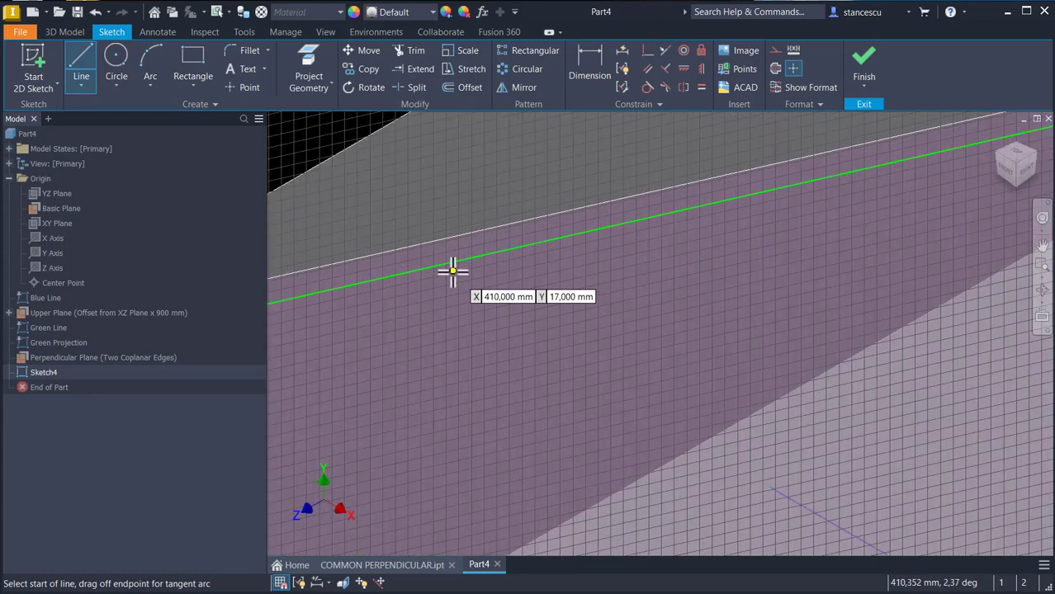
{"action": "left_click", "coordinate": [508, 250]}
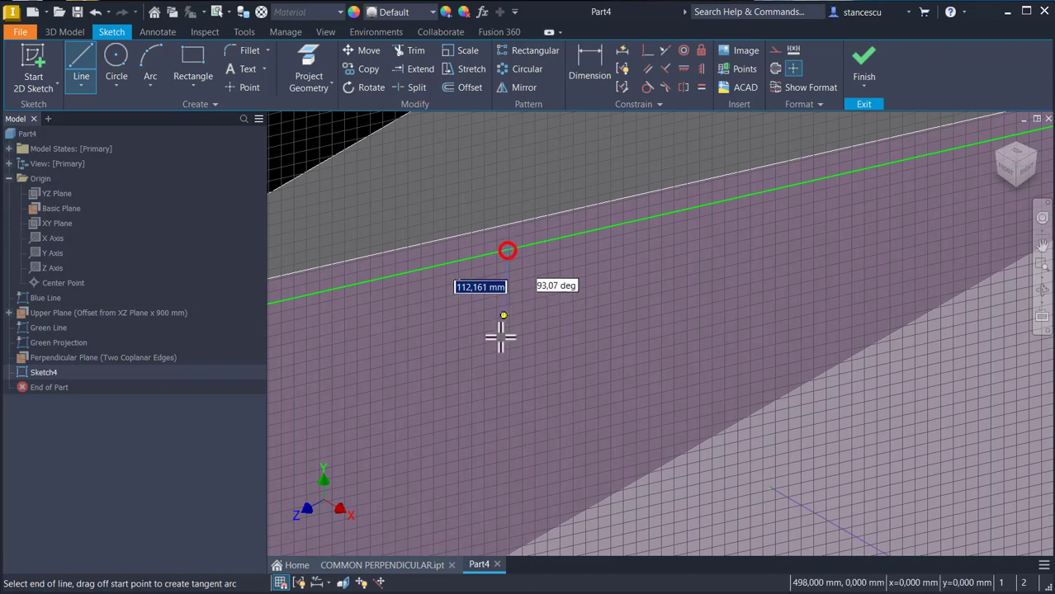
{"action": "left_click", "coordinate": [509, 380]}
{"action": "key", "text": "Escape"}
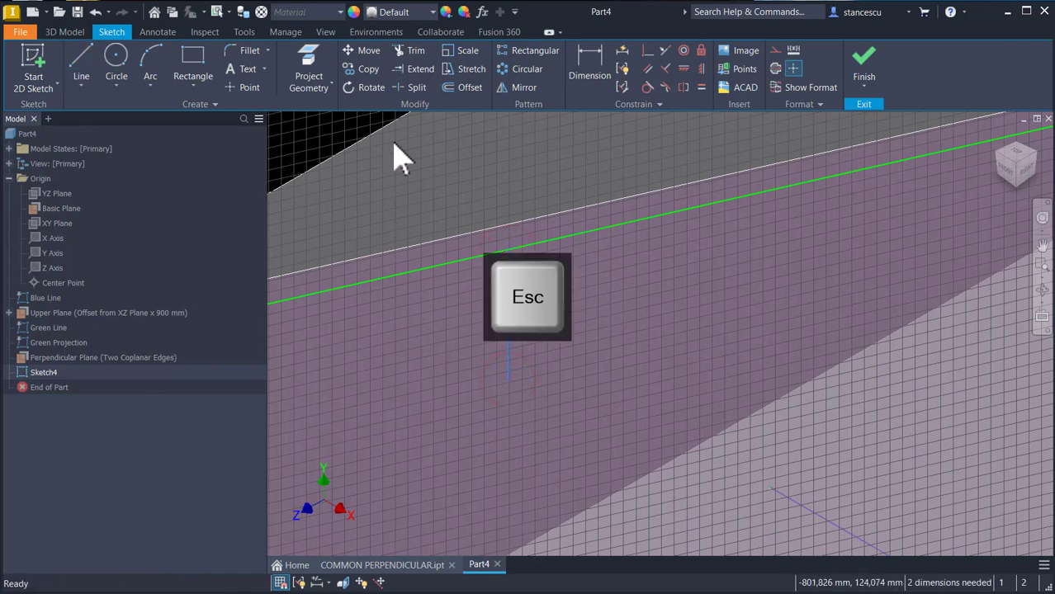
Step: Extend the vertical line down to the projected lower green line
{"action": "left_click", "coordinate": [420, 70]}
{"action": "left_click", "coordinate": [507, 365]}
{"action": "key", "text": "Home"}
{"action": "left_click", "coordinate": [400, 248]}
{"action": "key", "text": "Escape"}
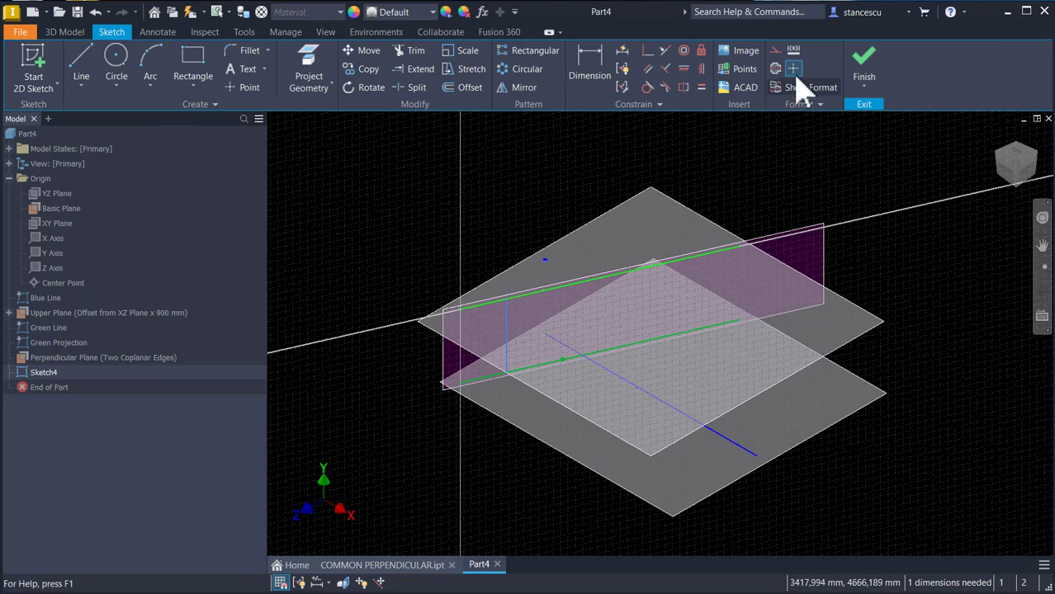
Step: Finish the sketch and move the End of Part marker above Sketch4
{"action": "left_click", "coordinate": [865, 57]}
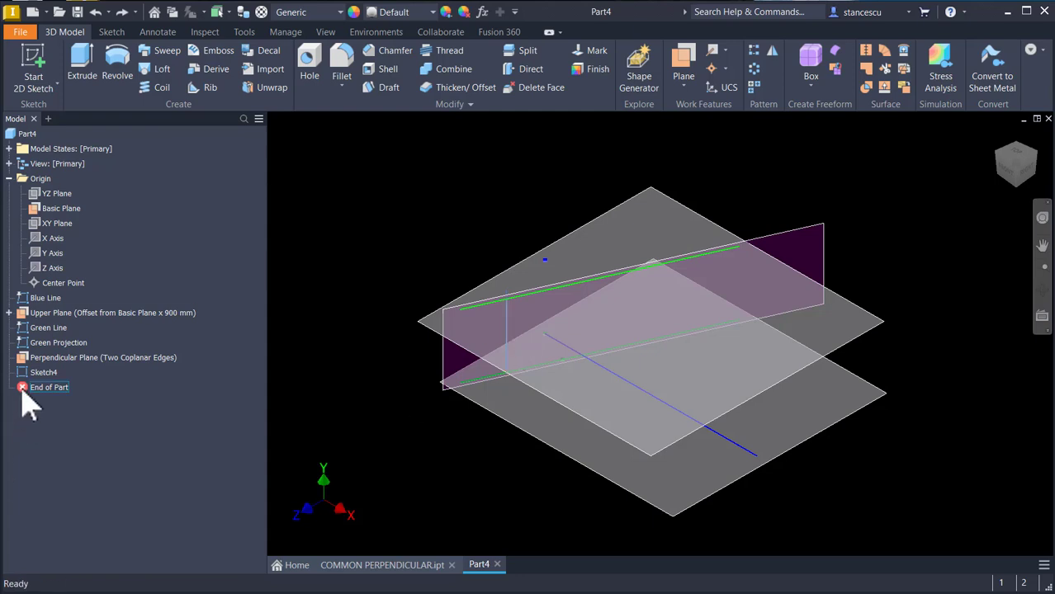
{"action": "left_click_drag", "start_coordinate": [25, 388], "coordinate": [23, 365]}
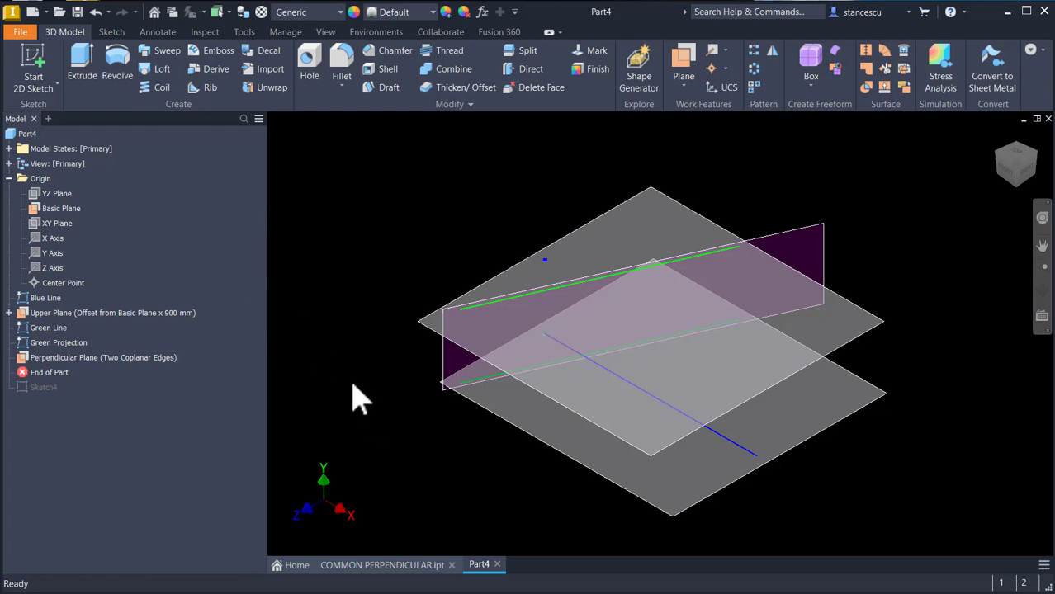
Step: Start a new 2D sketch on the Basic Plane
{"action": "left_click", "coordinate": [56, 210]}
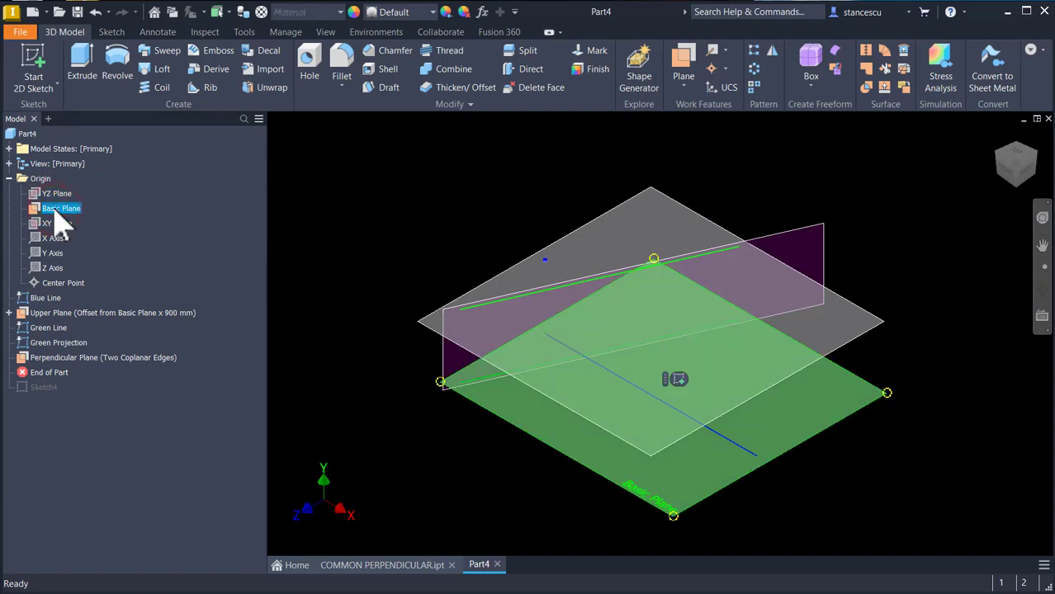
{"action": "left_click", "coordinate": [677, 379]}
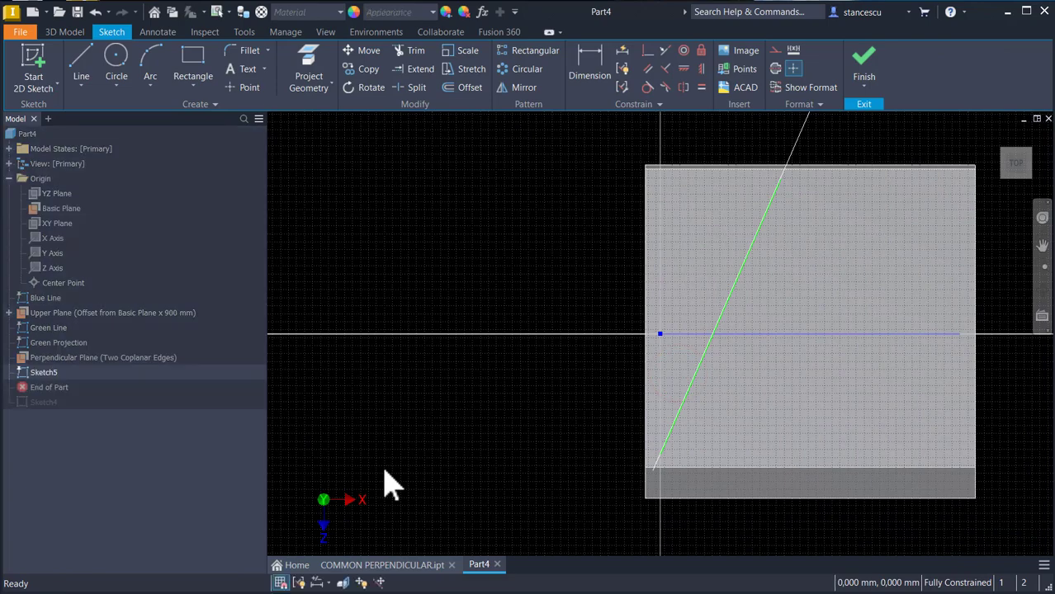
{"action": "key", "text": "F5"}
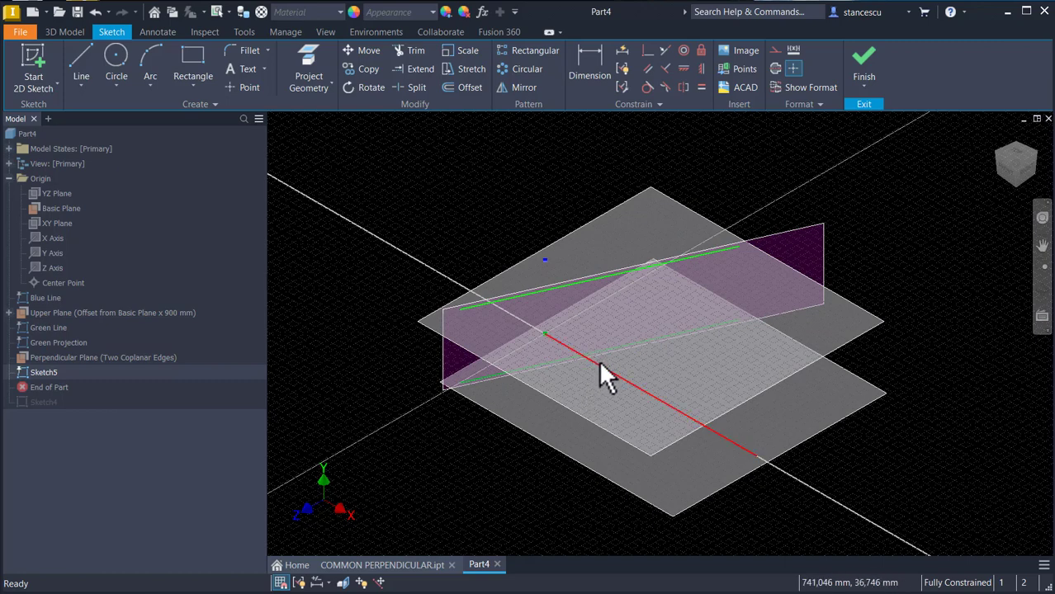
Step: Project the blue line and the lower green line into the sketch
{"action": "left_click", "coordinate": [304, 61]}
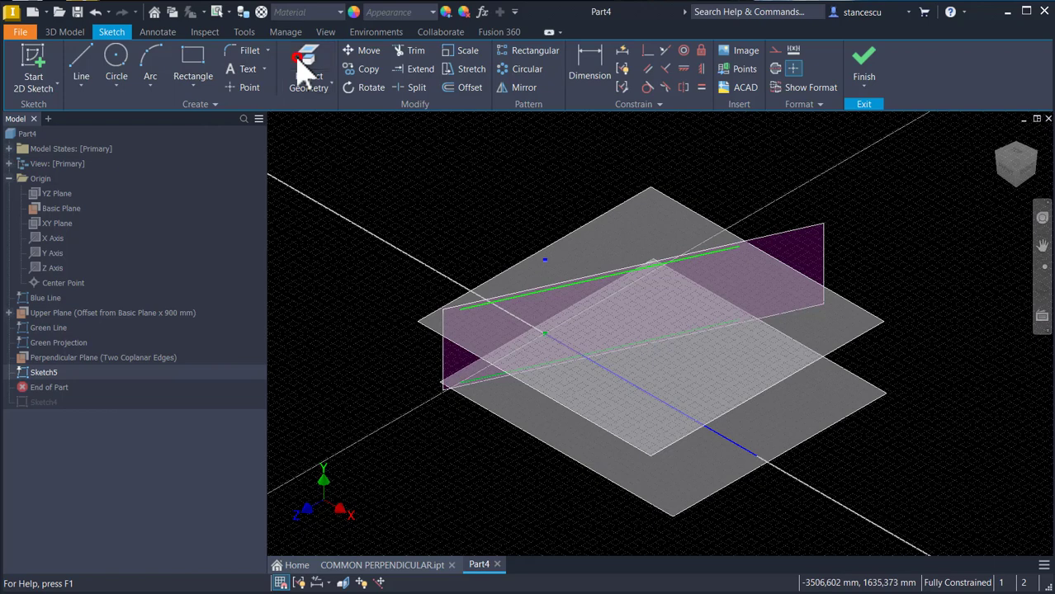
{"action": "left_click", "coordinate": [630, 383]}
{"action": "left_click", "coordinate": [615, 348]}
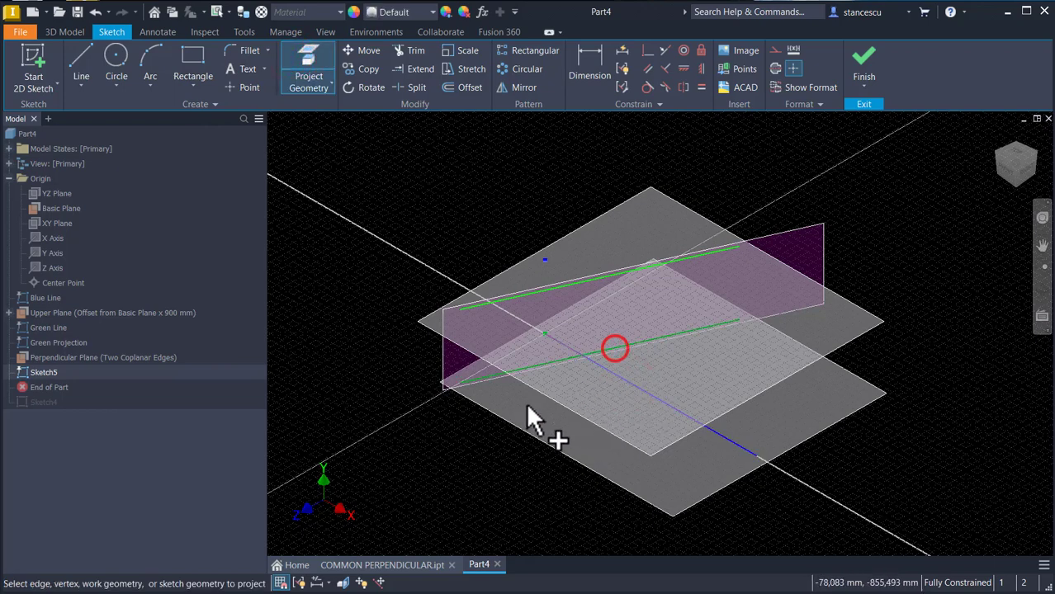
{"action": "scroll", "coordinate": [606, 363], "scroll_direction": "up", "scroll_amount": 2}
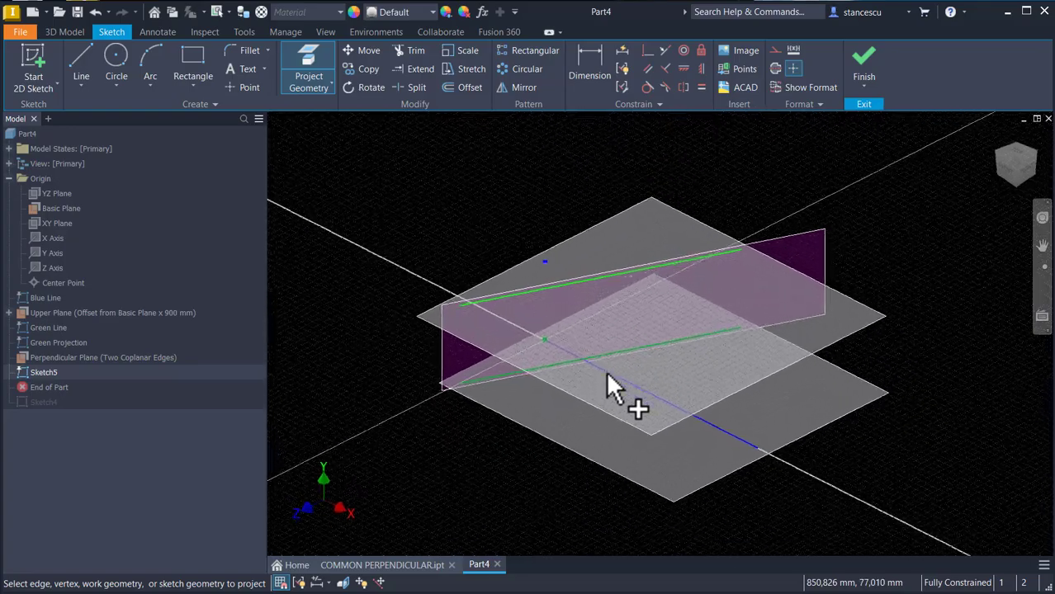
{"action": "scroll", "coordinate": [575, 428], "scroll_direction": "up", "scroll_amount": 5}
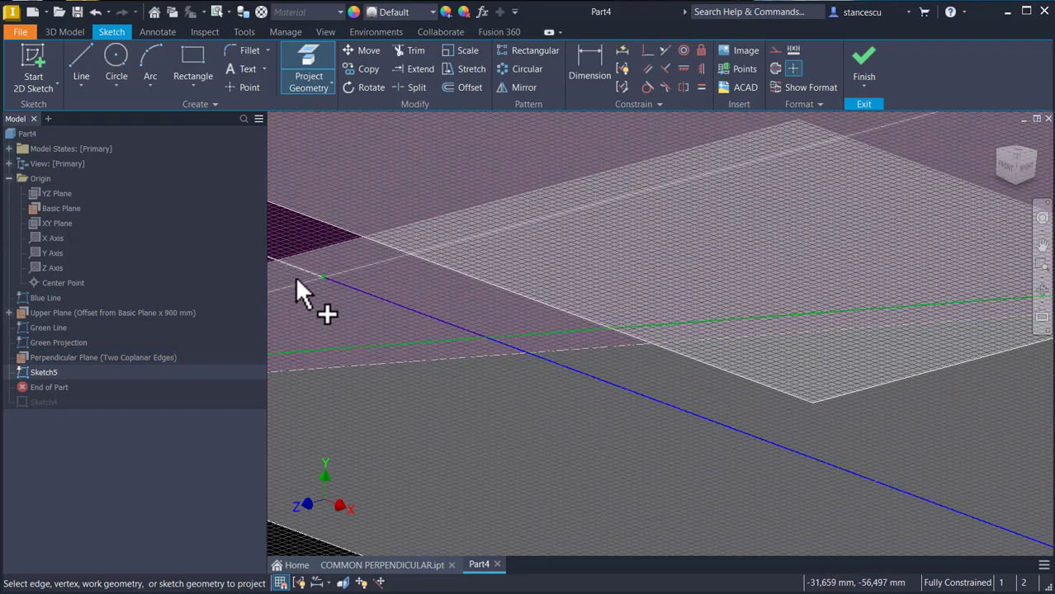
Step: Place a sketch point constrained coincident to both projected lines at their intersection, then finish the sketch
{"action": "left_click", "coordinate": [234, 87]}
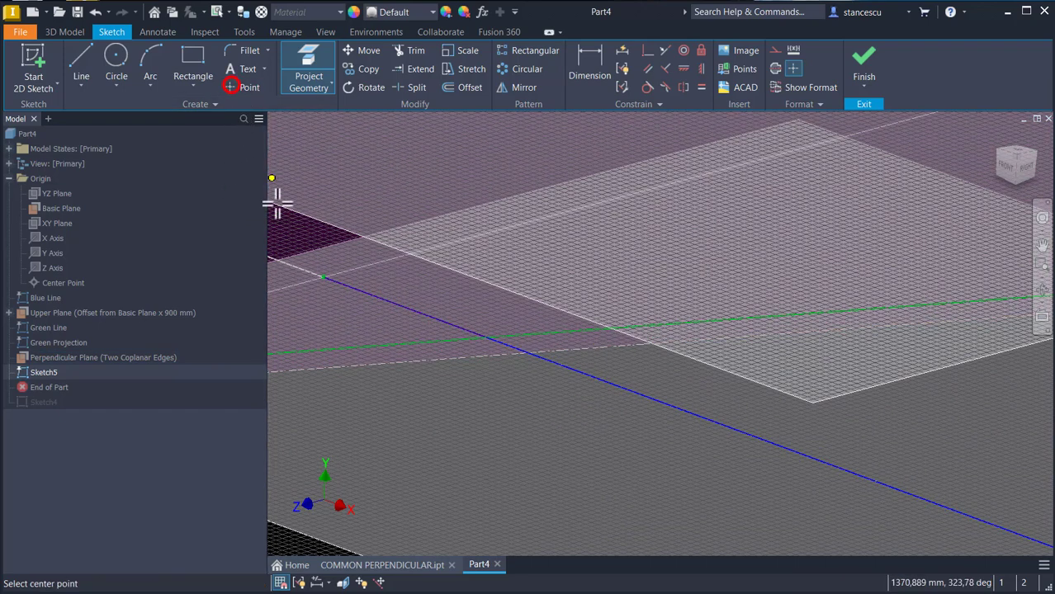
{"action": "left_click", "coordinate": [439, 342]}
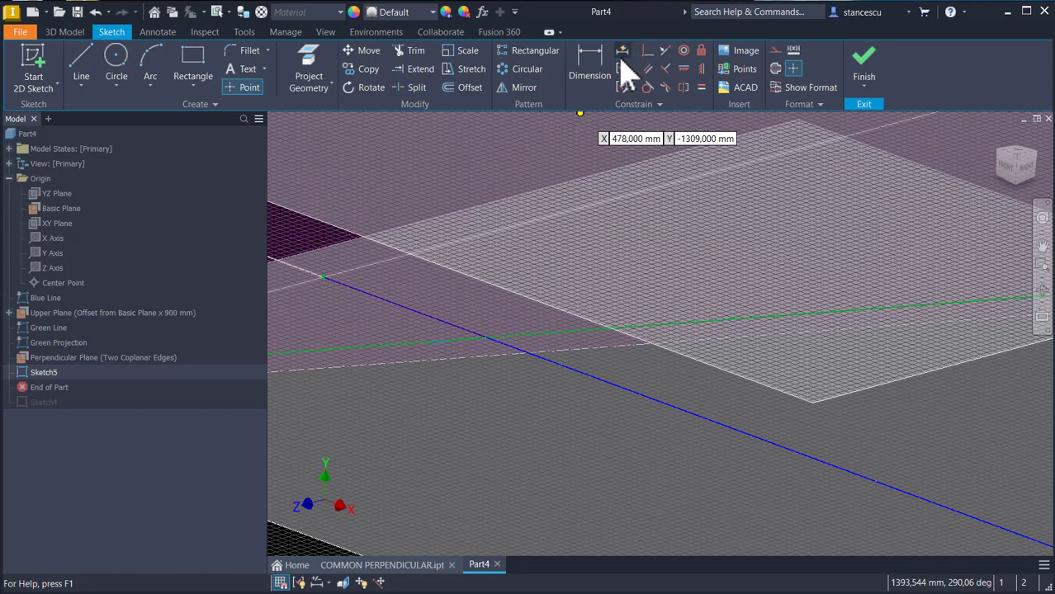
{"action": "left_click", "coordinate": [649, 51]}
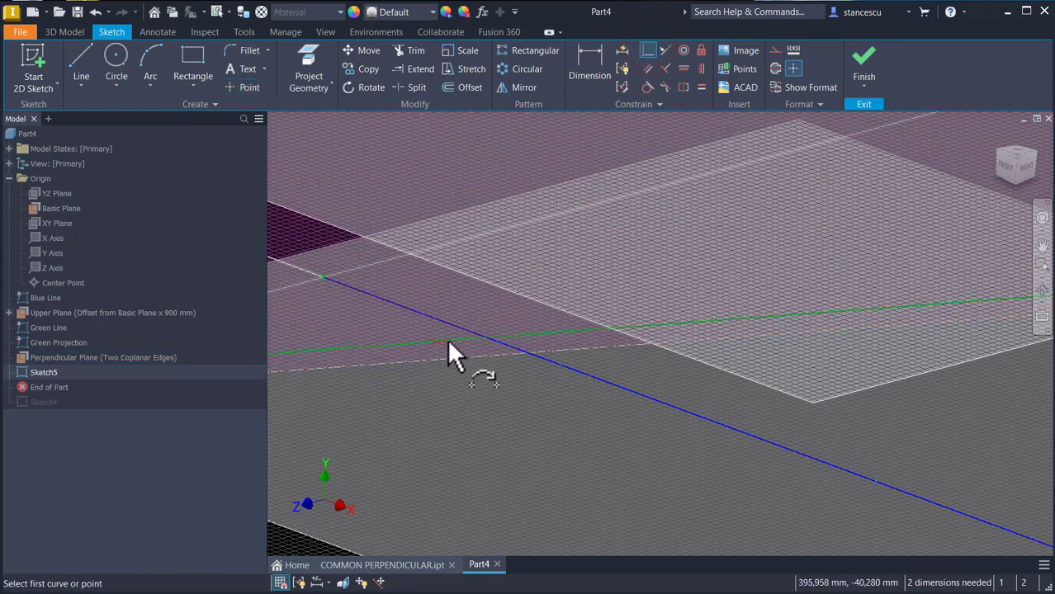
{"action": "left_click", "coordinate": [444, 342]}
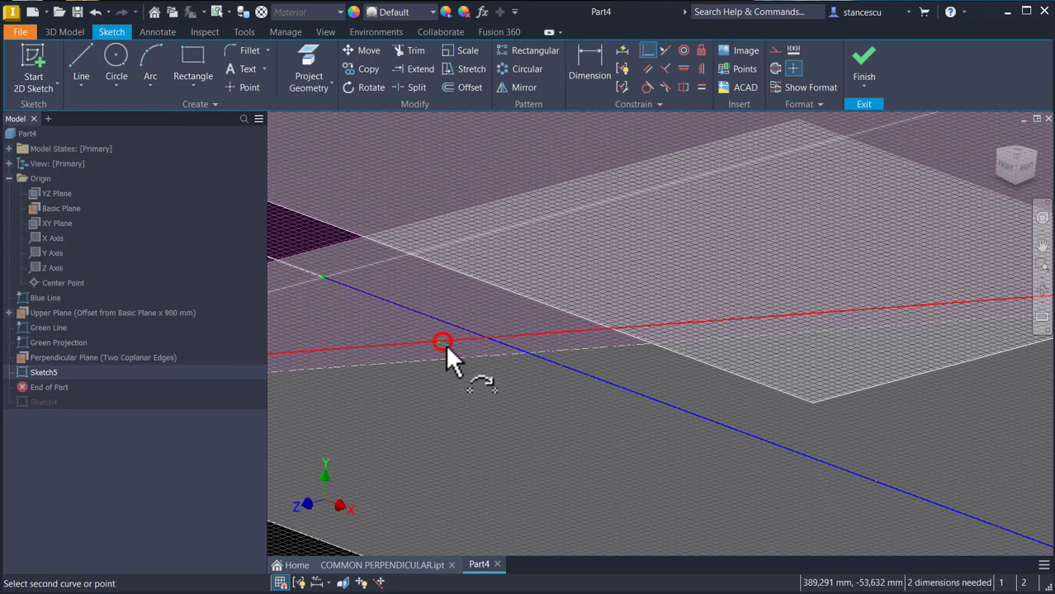
{"action": "left_click", "coordinate": [498, 341]}
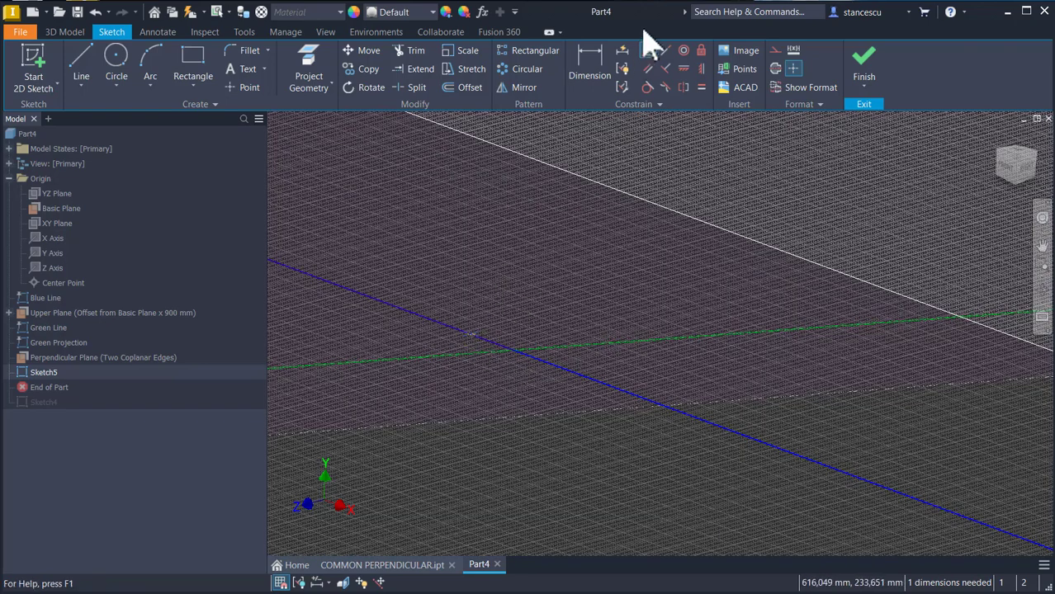
{"action": "left_click", "coordinate": [473, 334]}
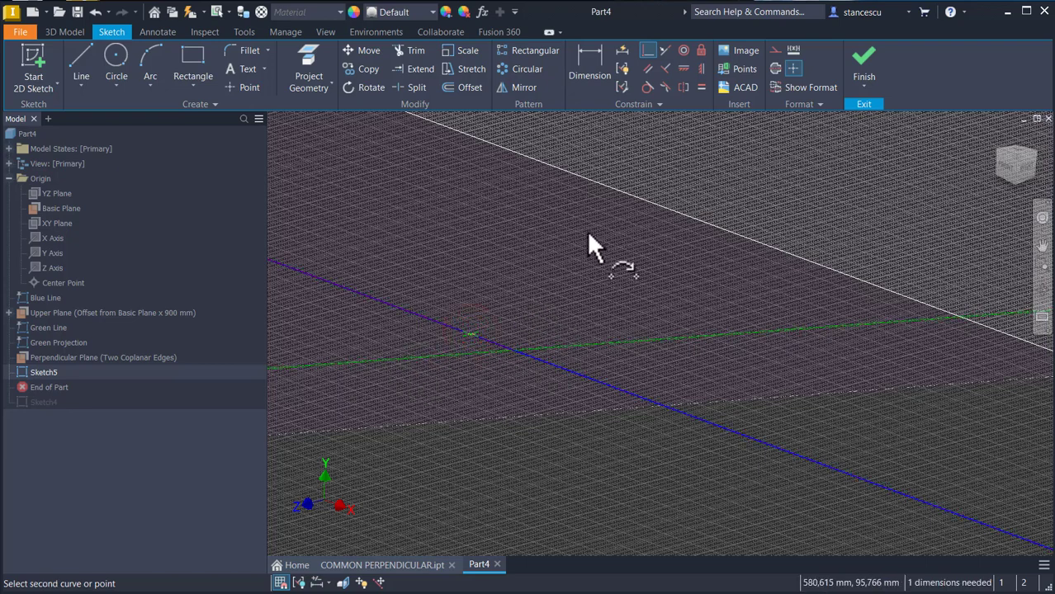
{"action": "left_click", "coordinate": [584, 342]}
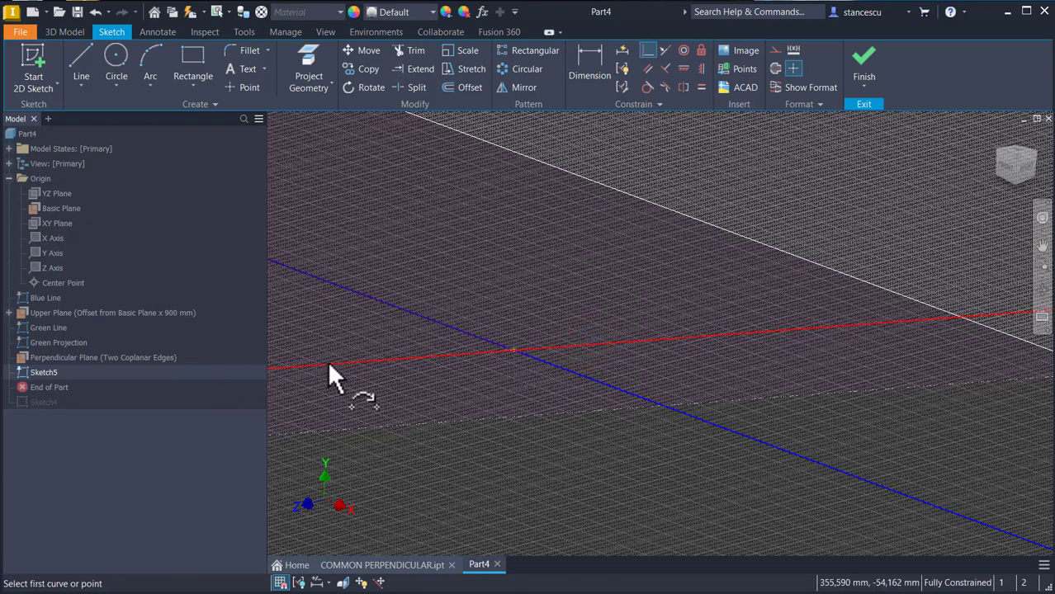
{"action": "key", "text": "Home"}
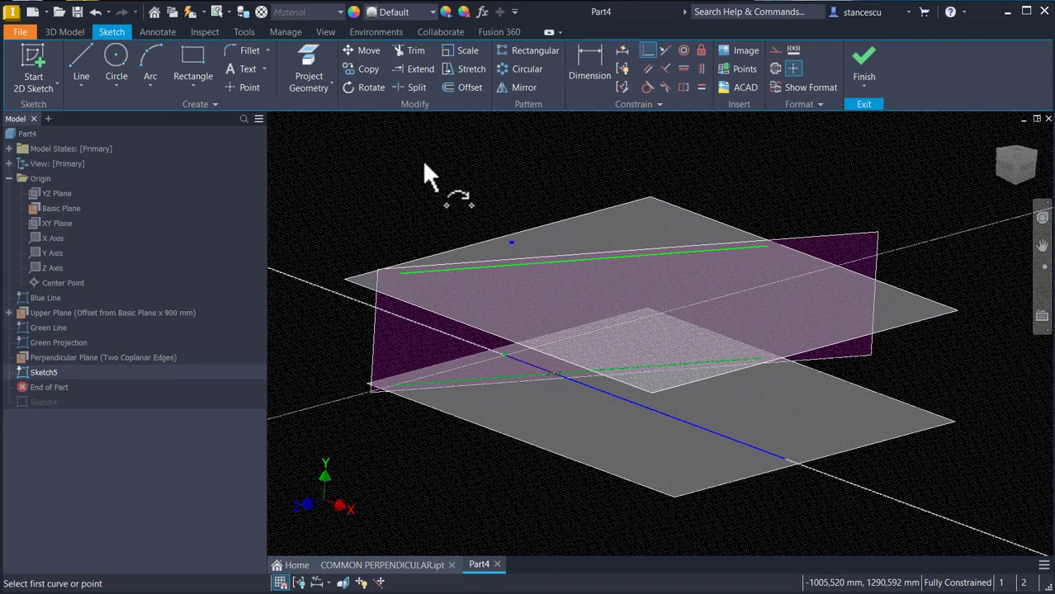
{"action": "left_click", "coordinate": [866, 67]}
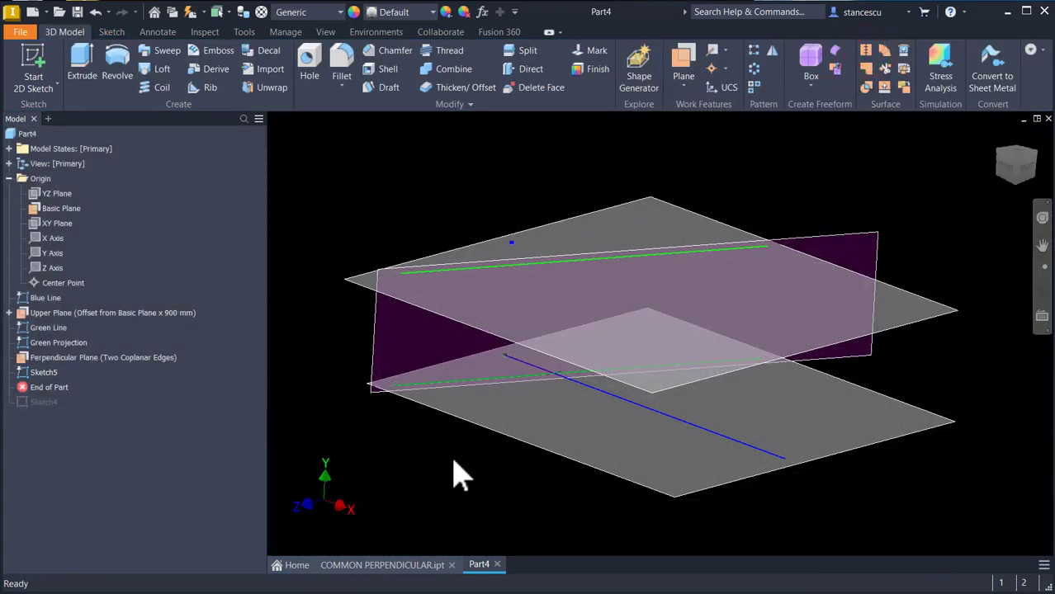
Step: Create a work plane offset 0 mm from the Perpendicular Plane
{"action": "left_click", "coordinate": [376, 360]}
{"action": "key", "text": "F6"}
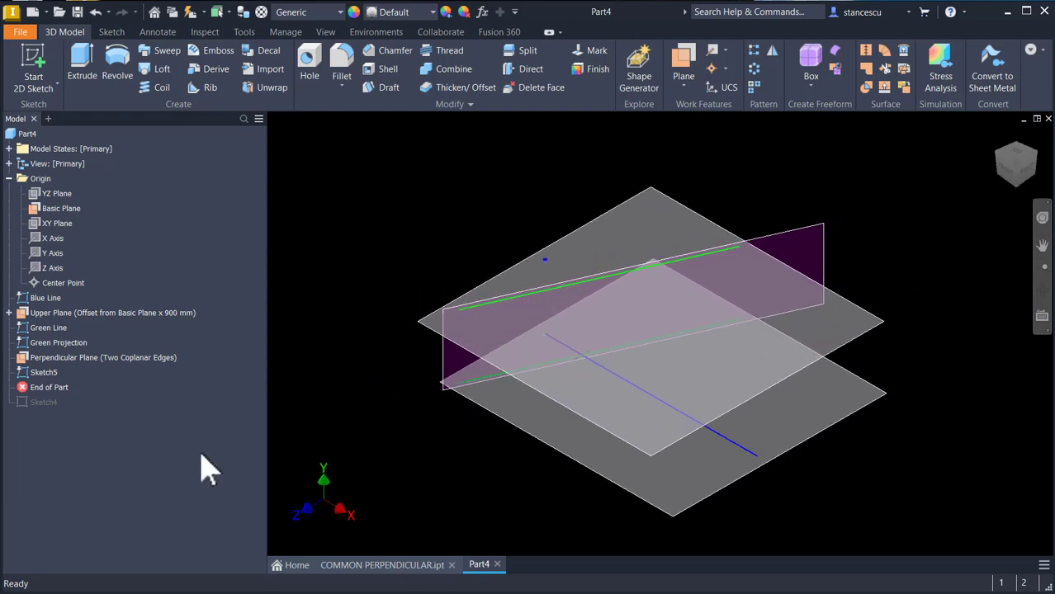
{"action": "left_click", "coordinate": [42, 374]}
{"action": "left_click", "coordinate": [368, 203]}
{"action": "left_click", "coordinate": [685, 64]}
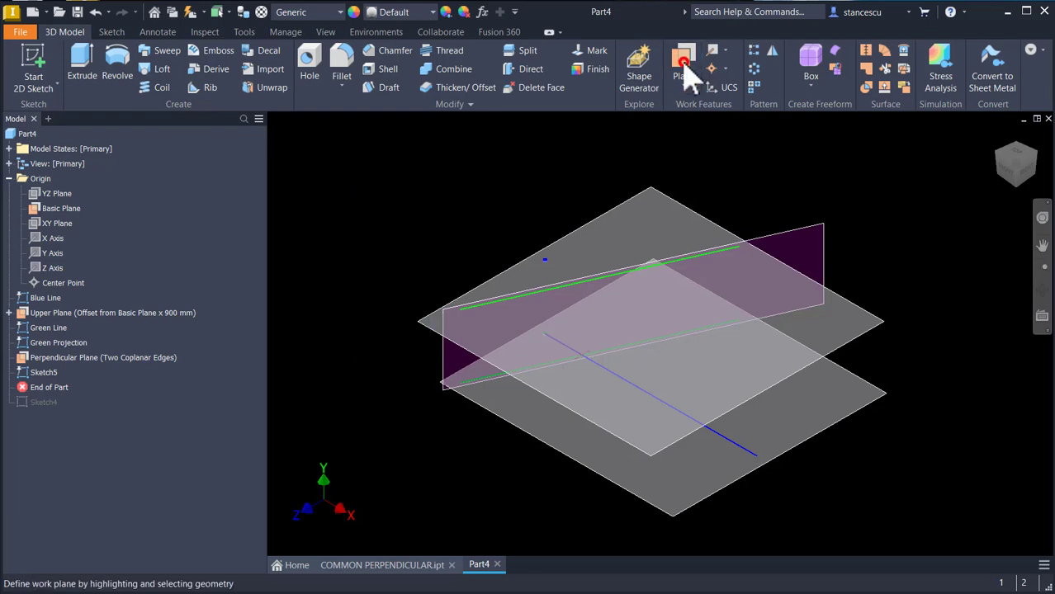
{"action": "left_click_drag", "start_coordinate": [442, 357], "coordinate": [537, 477]}
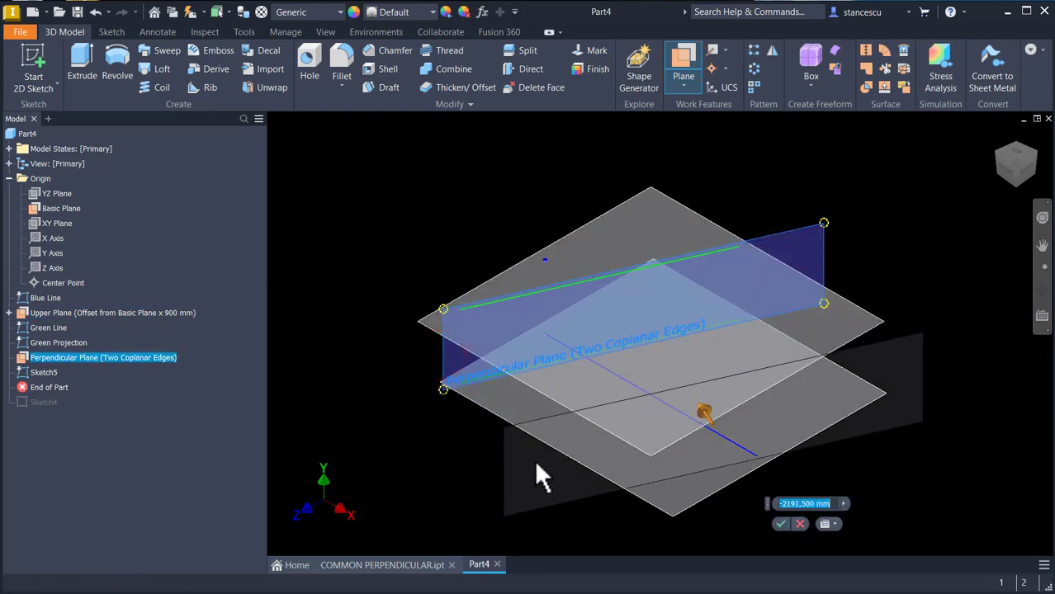
{"action": "type", "text": "0"}
{"action": "key", "text": "Return"}
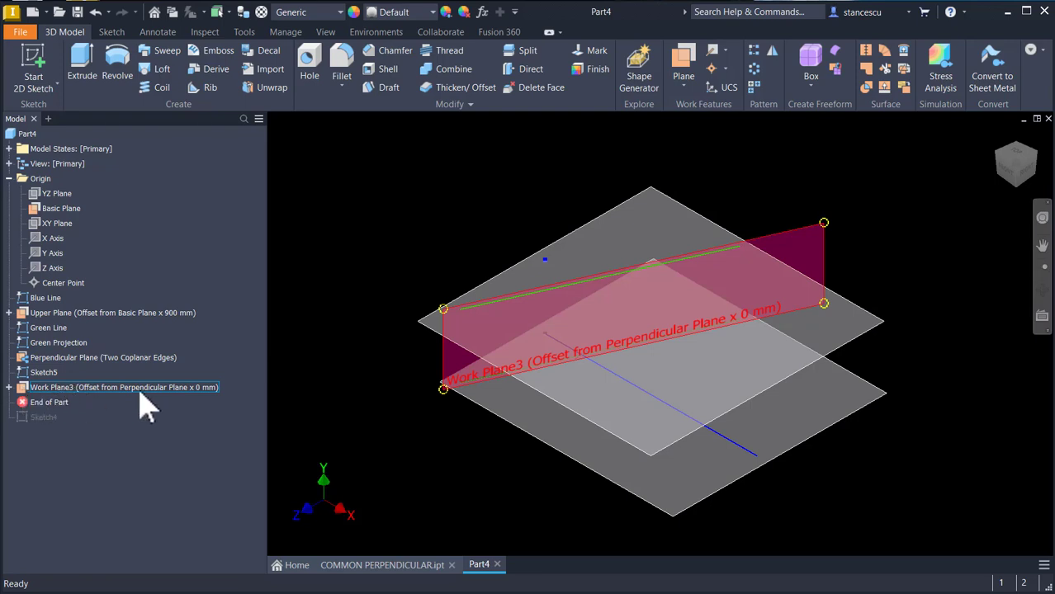
Step: Start a new 2D sketch on the new offset work plane
{"action": "left_click", "coordinate": [93, 389]}
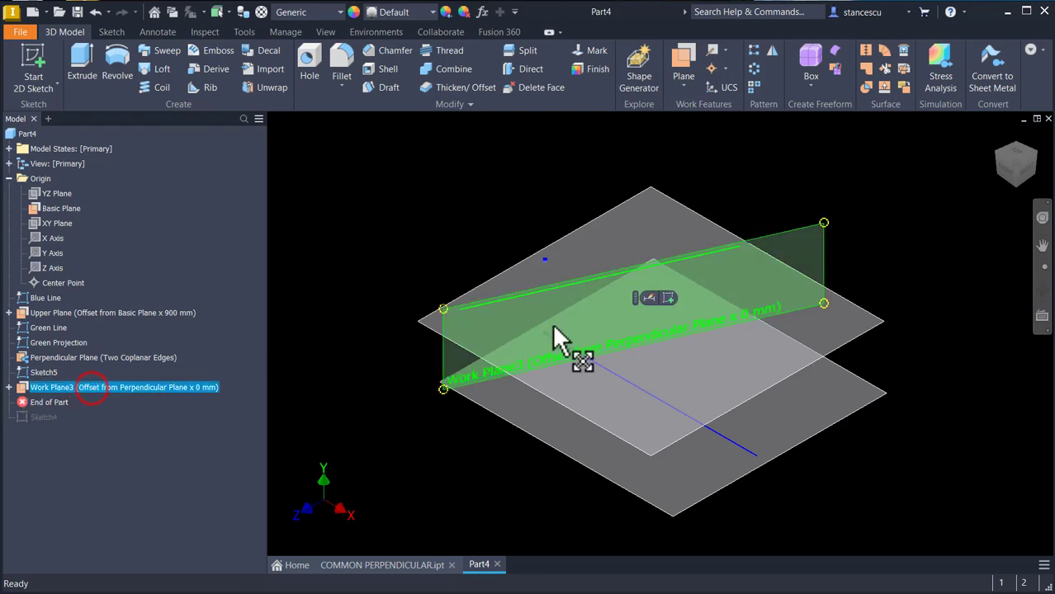
{"action": "left_click", "coordinate": [668, 298]}
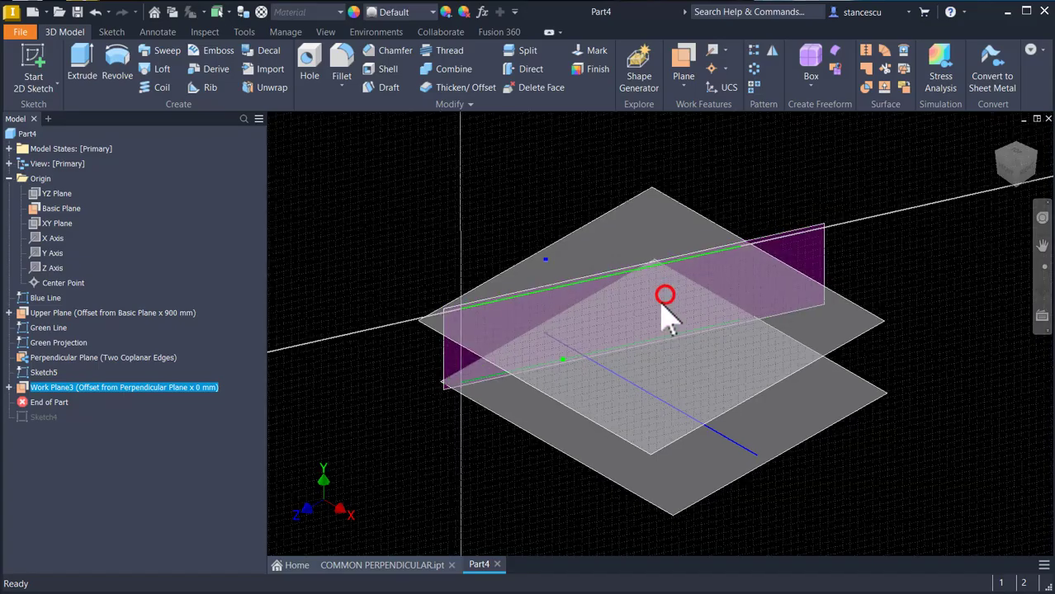
{"action": "mouse_move", "coordinate": [453, 388]}
{"action": "middle_mouse_down", "text": "shift"}
{"action": "mouse_move", "coordinate": [530, 389]}
{"action": "mouse_move", "coordinate": [638, 429]}
{"action": "mouse_move", "coordinate": [631, 424]}
{"action": "mouse_move", "coordinate": [653, 413]}
{"action": "middle_mouse_up", "text": "shift"}
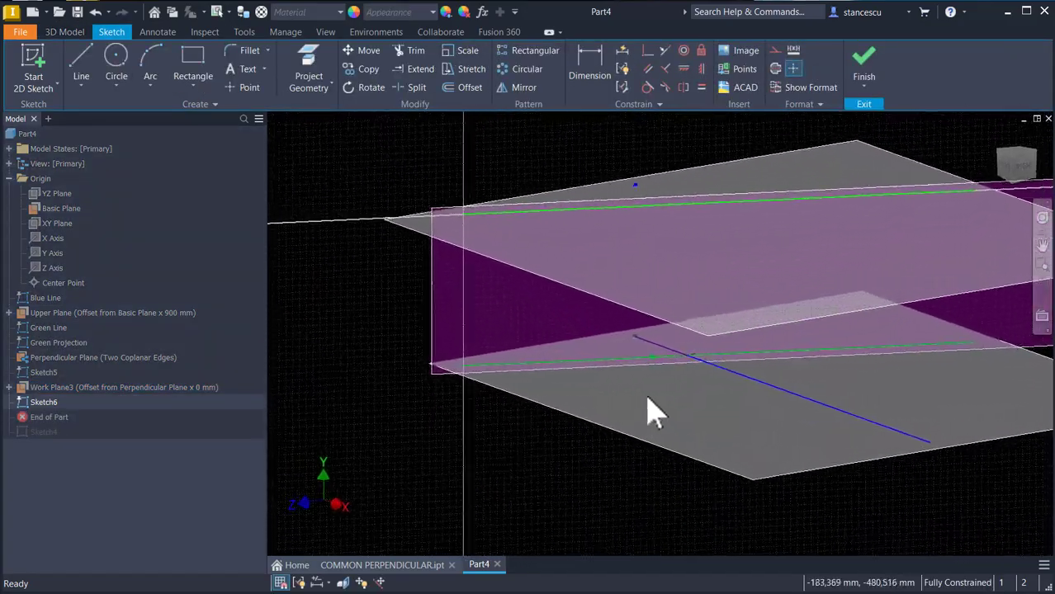
{"action": "scroll", "coordinate": [653, 413], "scroll_direction": "up", "scroll_amount": 5}
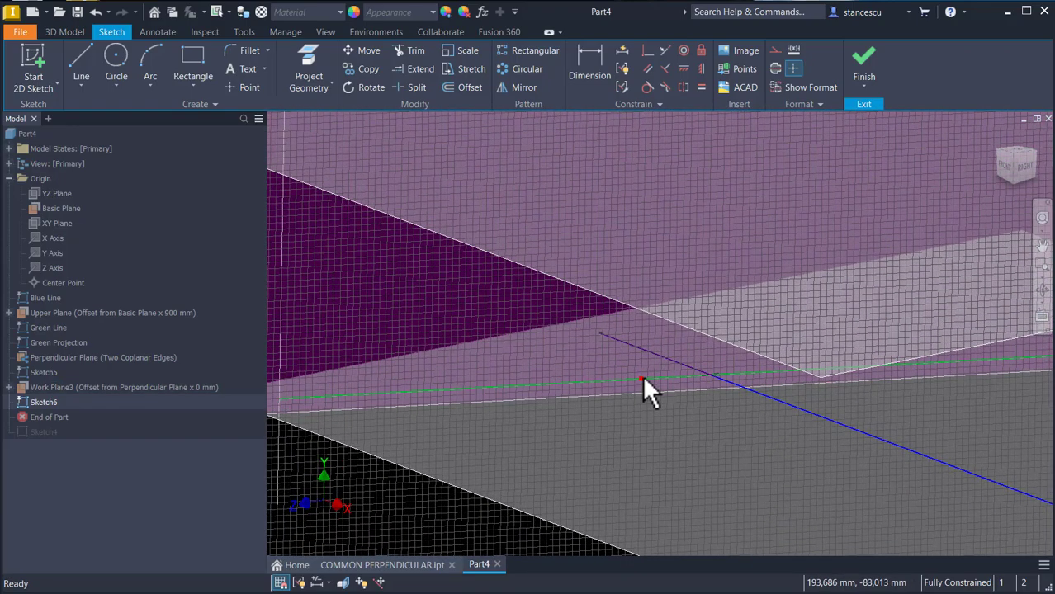
Step: Project the point where the blue line crosses the green projection into the new sketch
{"action": "middle_click_drag", "start_coordinate": [574, 445], "coordinate": [535, 429], "text": "shift"}
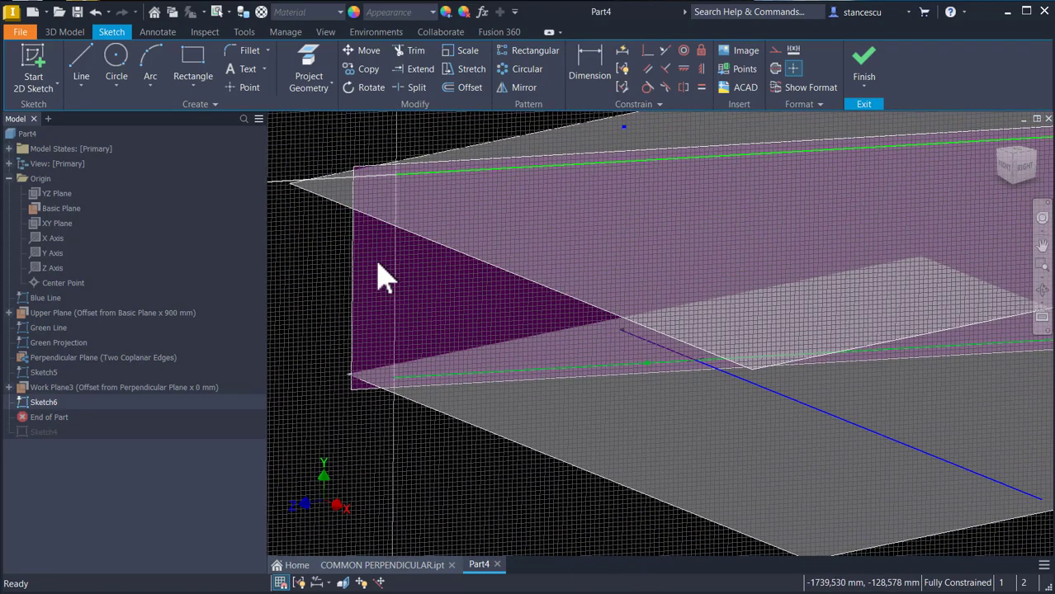
{"action": "scroll", "coordinate": [383, 280], "scroll_direction": "up", "scroll_amount": 6}
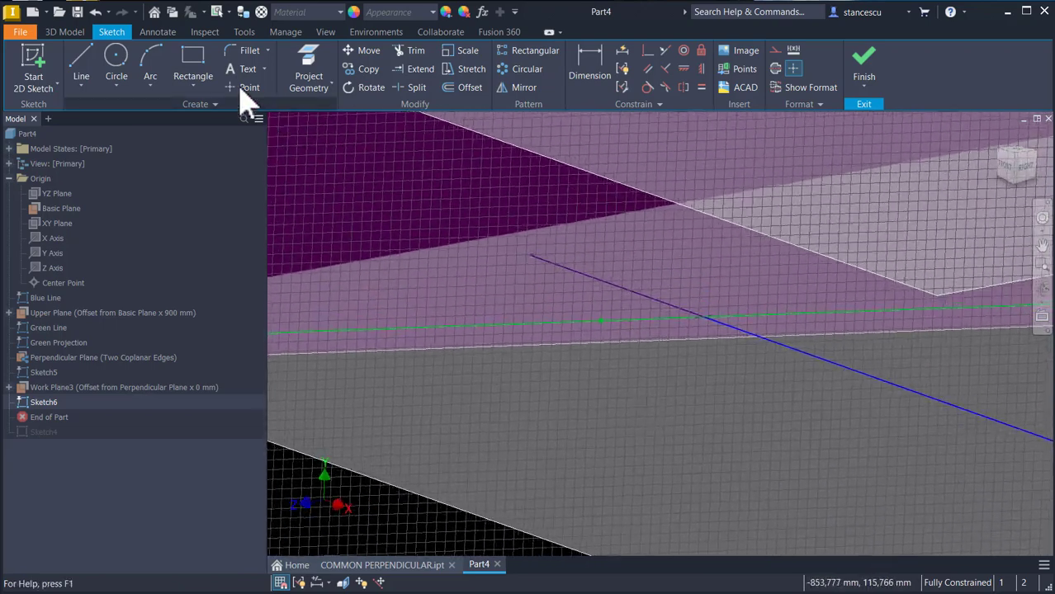
{"action": "left_click", "coordinate": [306, 66]}
{"action": "scroll", "coordinate": [663, 341], "scroll_direction": "up", "scroll_amount": 3}
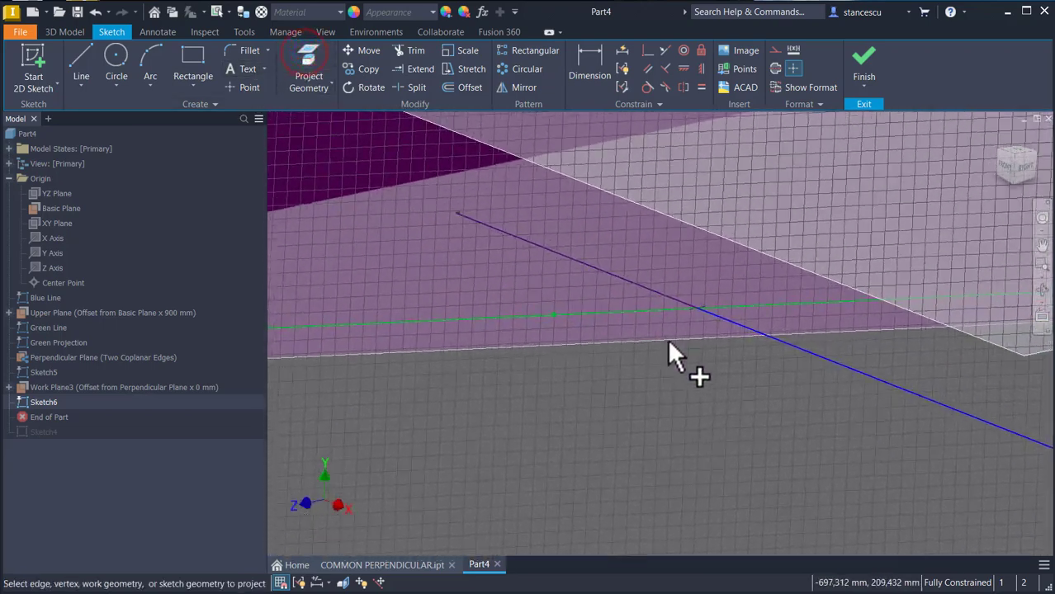
{"action": "left_click", "coordinate": [695, 307]}
{"action": "scroll", "coordinate": [701, 338], "scroll_direction": "up", "scroll_amount": 5}
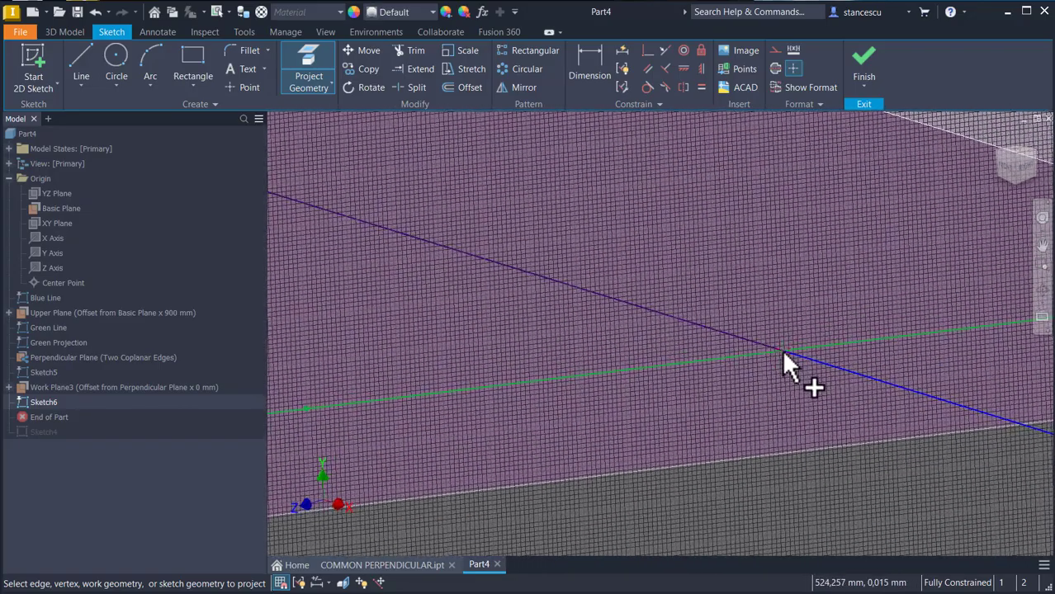
{"action": "scroll", "coordinate": [782, 363], "scroll_direction": "down", "scroll_amount": 2}
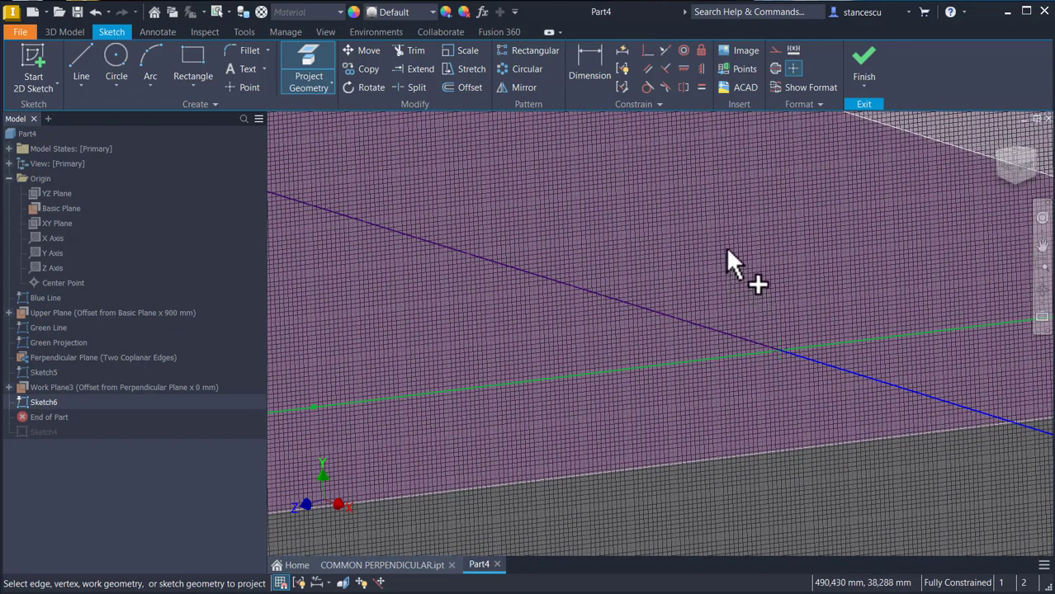
{"action": "key", "text": "Escape"}
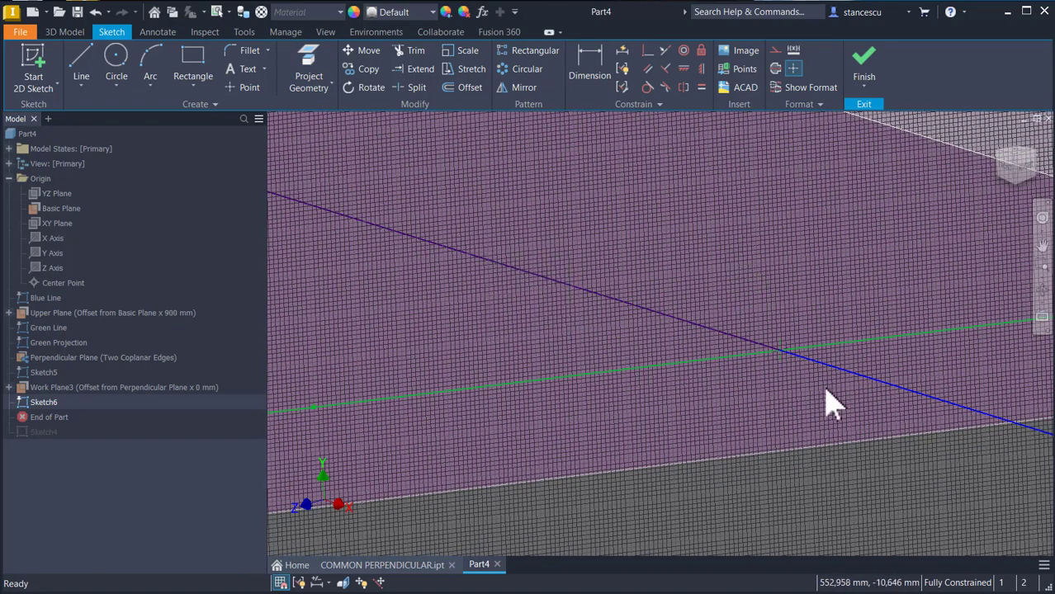
Step: Draw a vertical line about 405 mm long upward from the projected intersection point
{"action": "scroll", "coordinate": [777, 293], "scroll_direction": "up", "scroll_amount": 3}
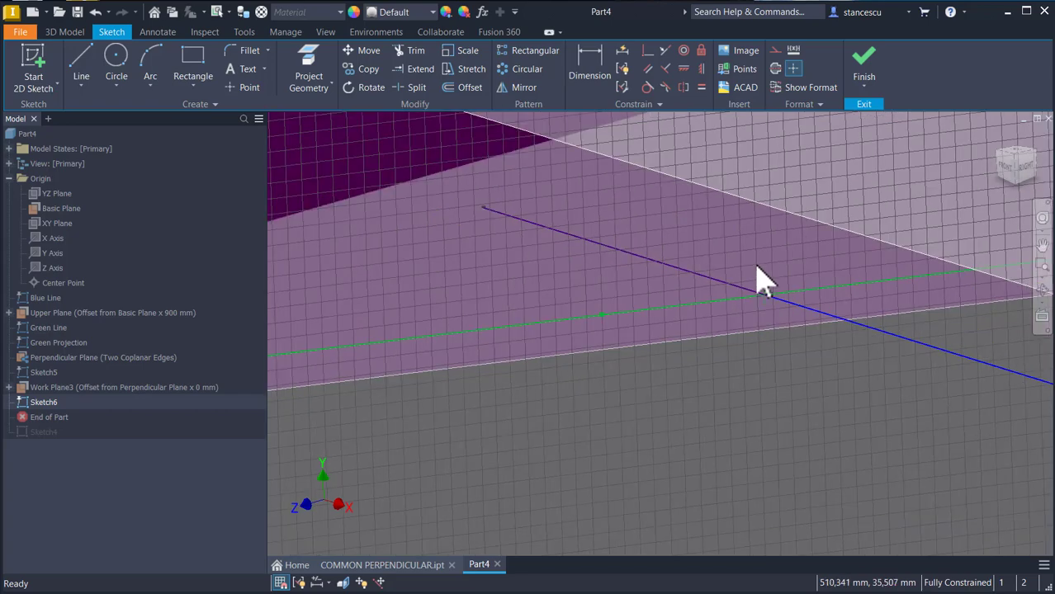
{"action": "scroll", "coordinate": [628, 425], "scroll_direction": "down", "scroll_amount": 4}
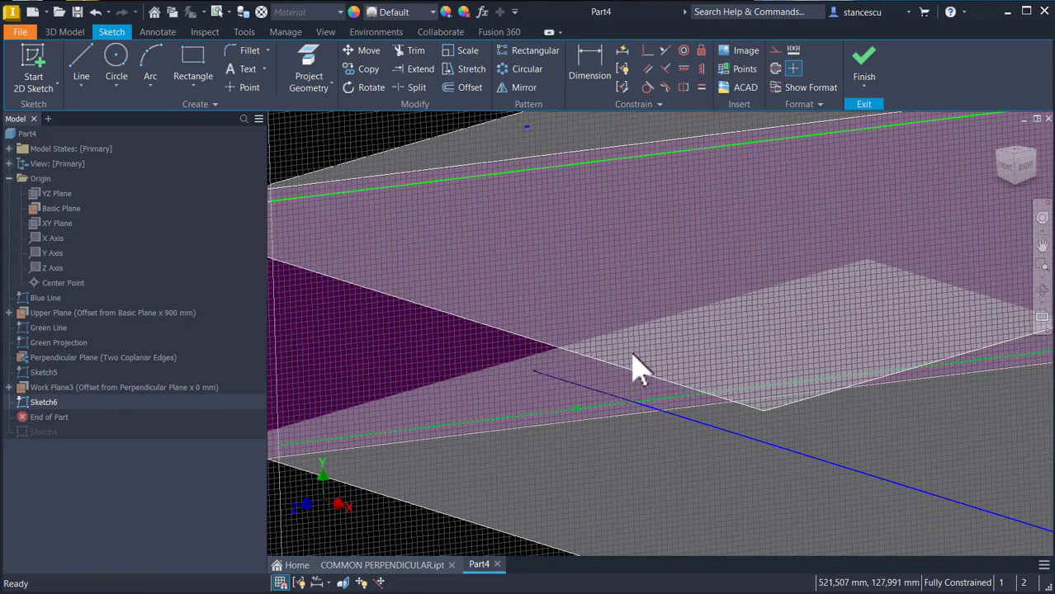
{"action": "left_click", "coordinate": [81, 62]}
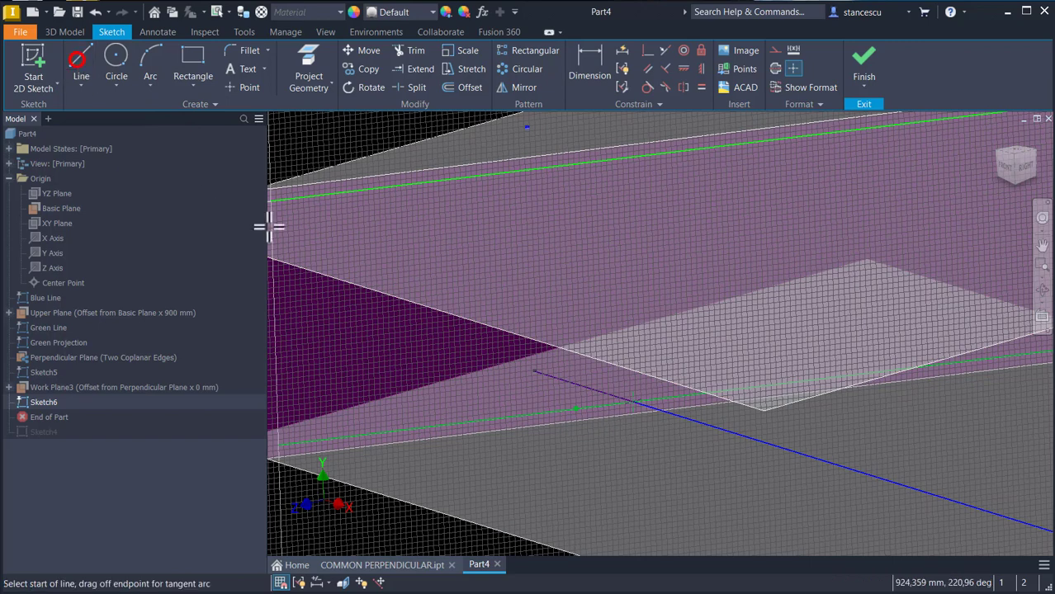
{"action": "left_click", "coordinate": [634, 403]}
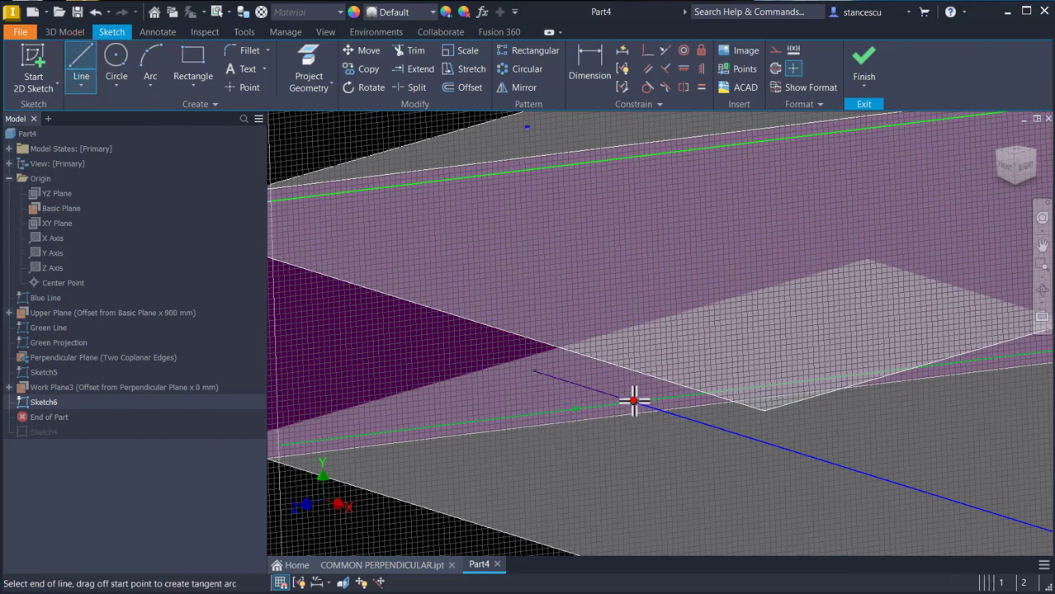
{"action": "left_click", "coordinate": [631, 292]}
{"action": "key", "text": "Escape"}
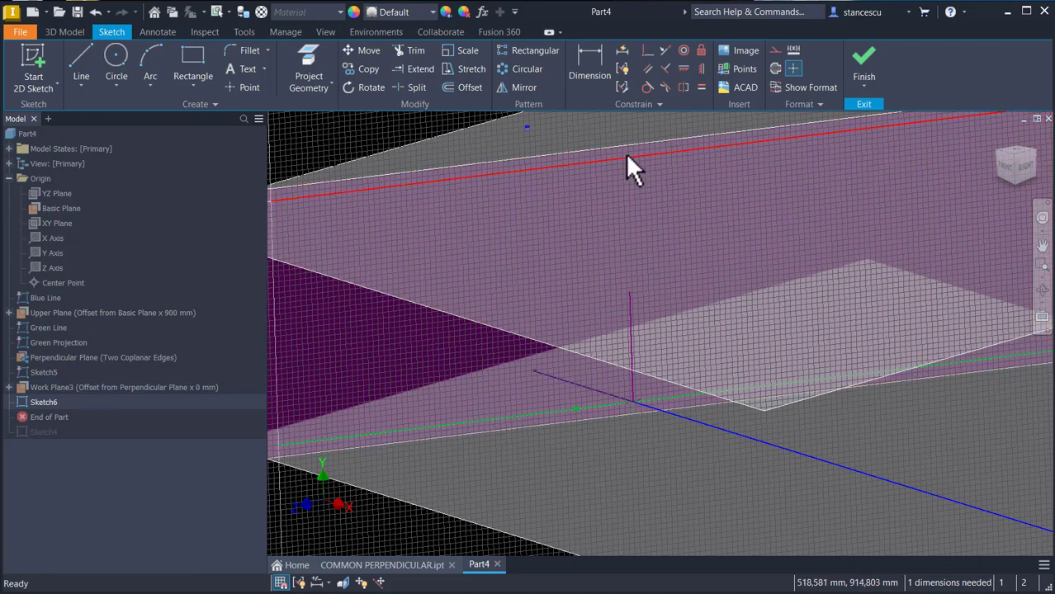
{"action": "left_click", "coordinate": [629, 288]}
{"action": "left_click", "coordinate": [622, 266]}
{"action": "left_click", "coordinate": [422, 70]}
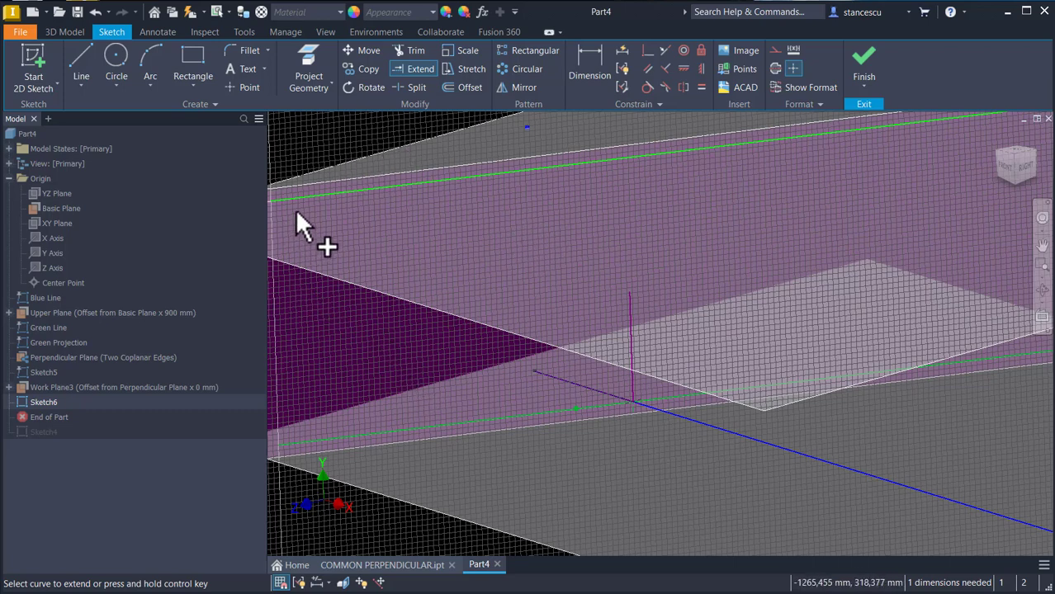
{"action": "key", "text": "Escape"}
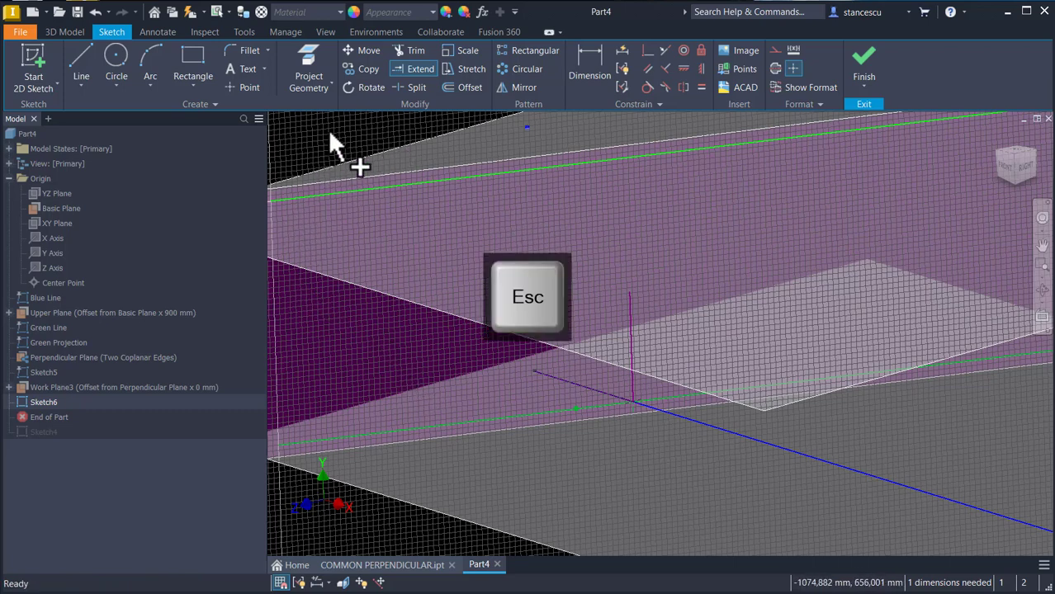
Step: Project the upper green line and extend the vertical line up to meet it, then finish the sketch
{"action": "left_click", "coordinate": [313, 63]}
{"action": "left_click", "coordinate": [542, 208]}
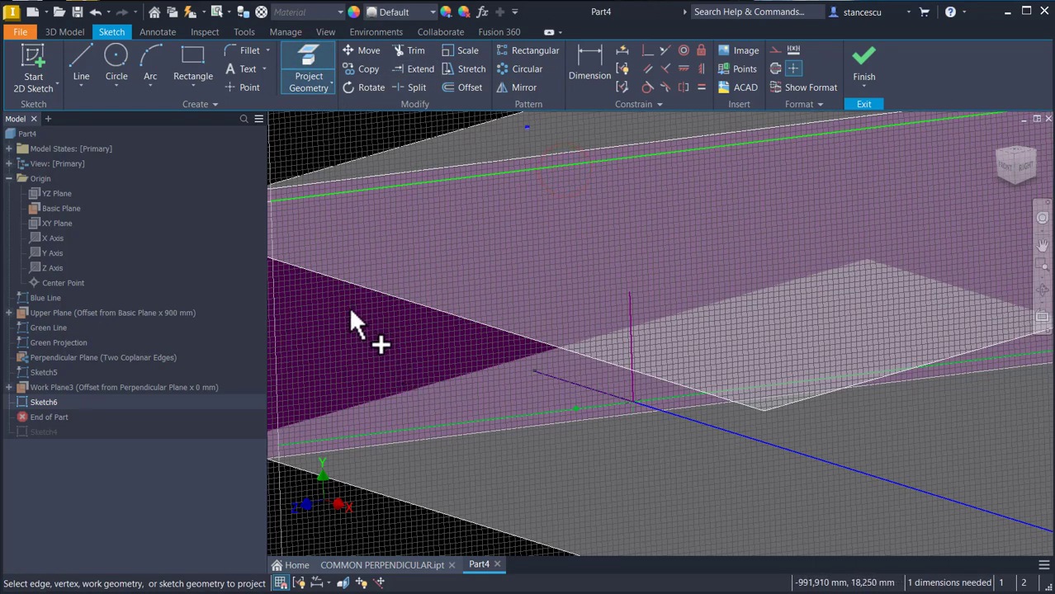
{"action": "left_click", "coordinate": [417, 69]}
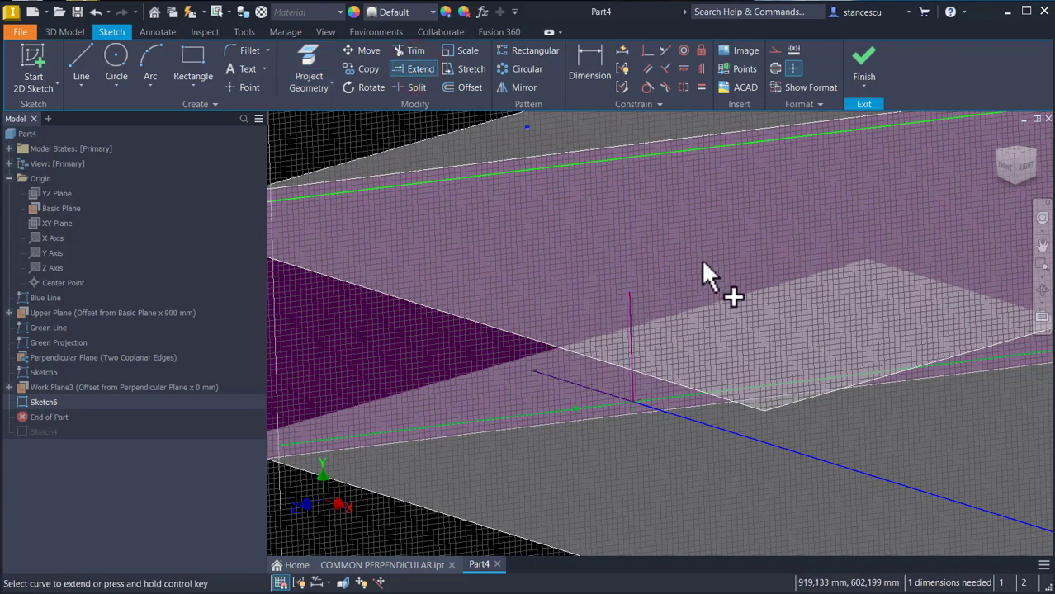
{"action": "left_click", "coordinate": [629, 312]}
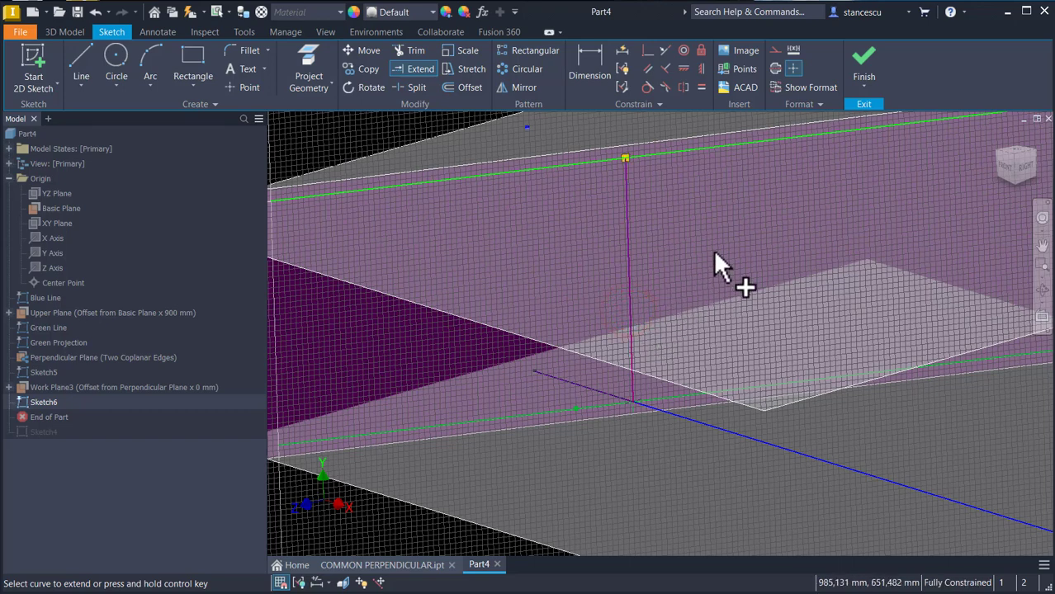
{"action": "left_click", "coordinate": [864, 73]}
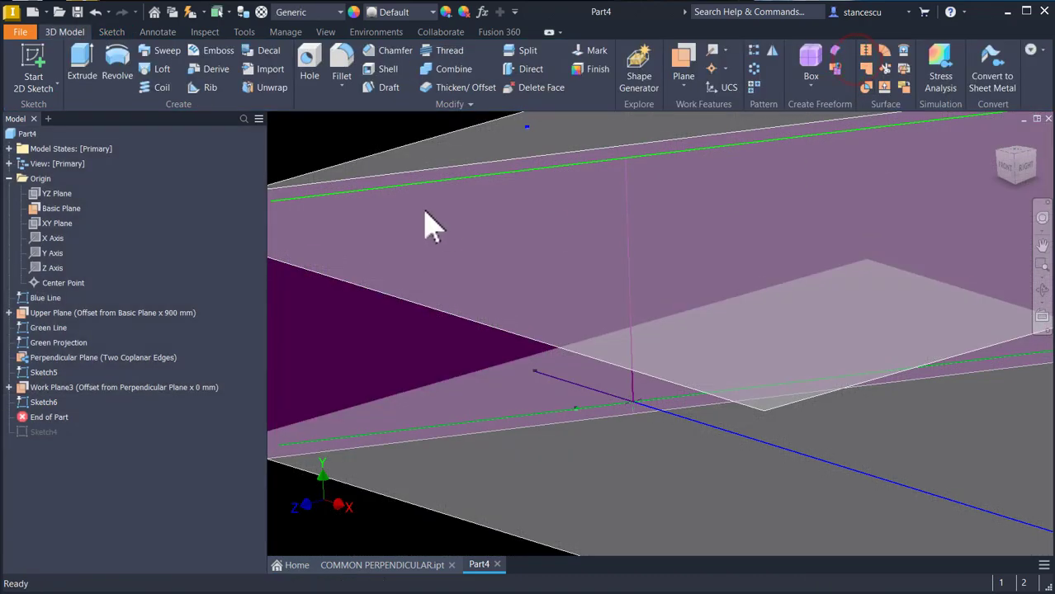
Step: Hide the Upper Plane work plane
{"action": "key", "text": "Home"}
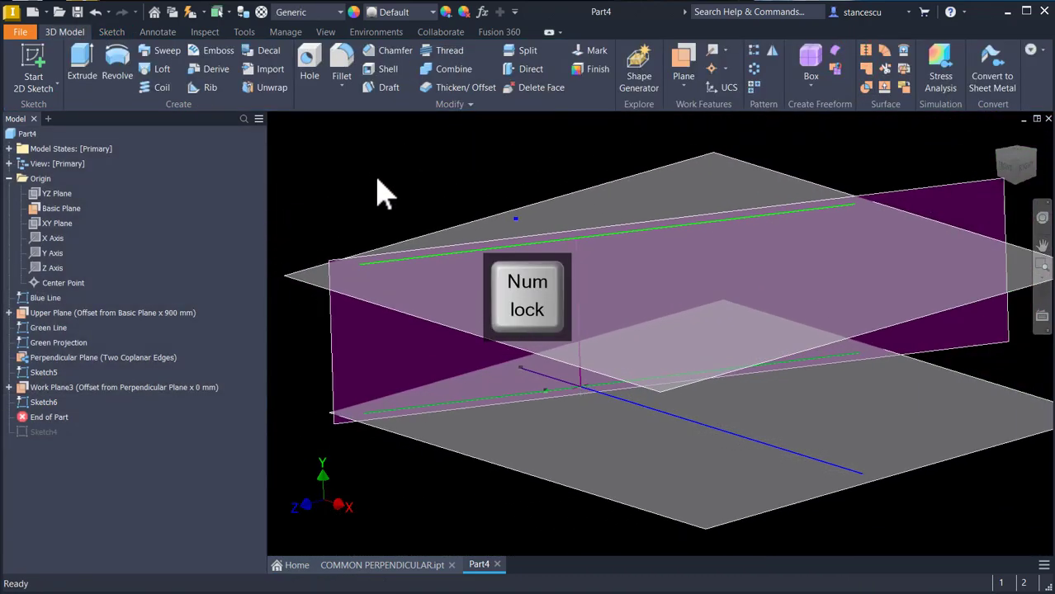
{"action": "middle_click_drag", "start_coordinate": [588, 336], "coordinate": [715, 497], "text": "shift"}
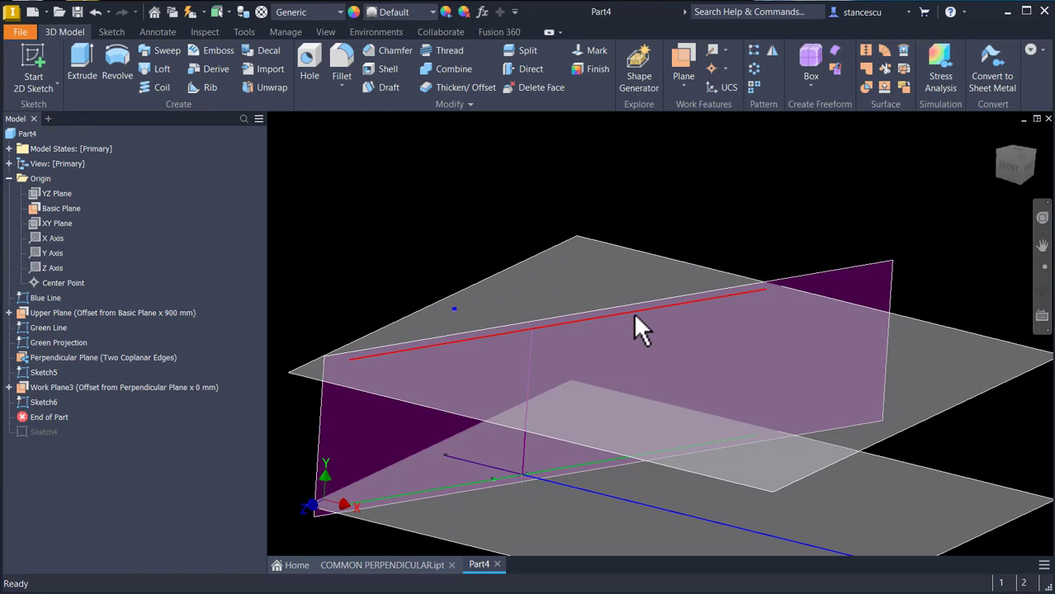
{"action": "middle_click_drag", "start_coordinate": [584, 351], "coordinate": [522, 353], "text": "shift"}
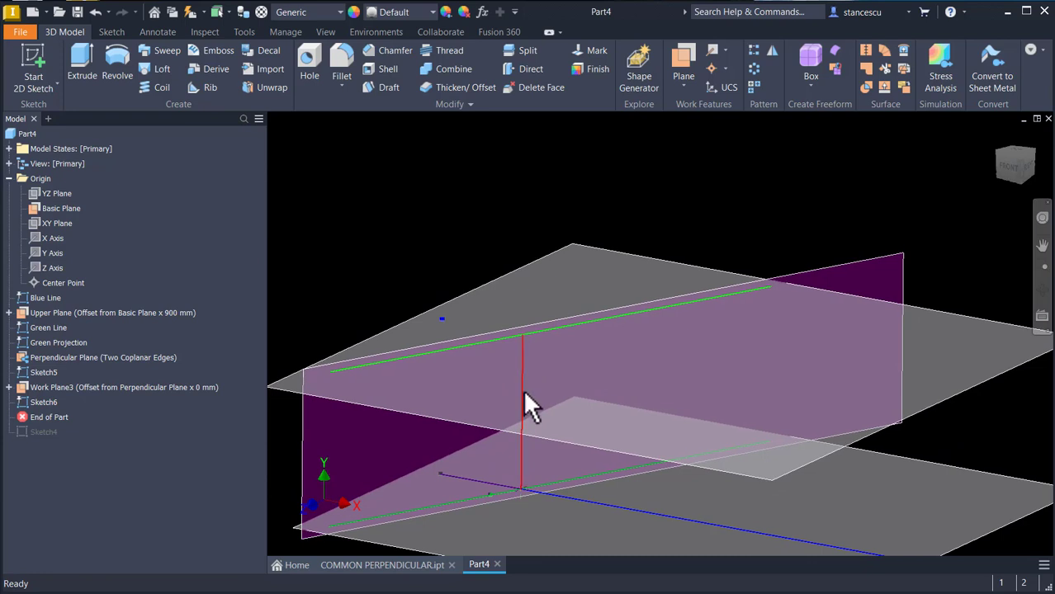
{"action": "scroll", "coordinate": [522, 413], "scroll_direction": "down", "scroll_amount": 4}
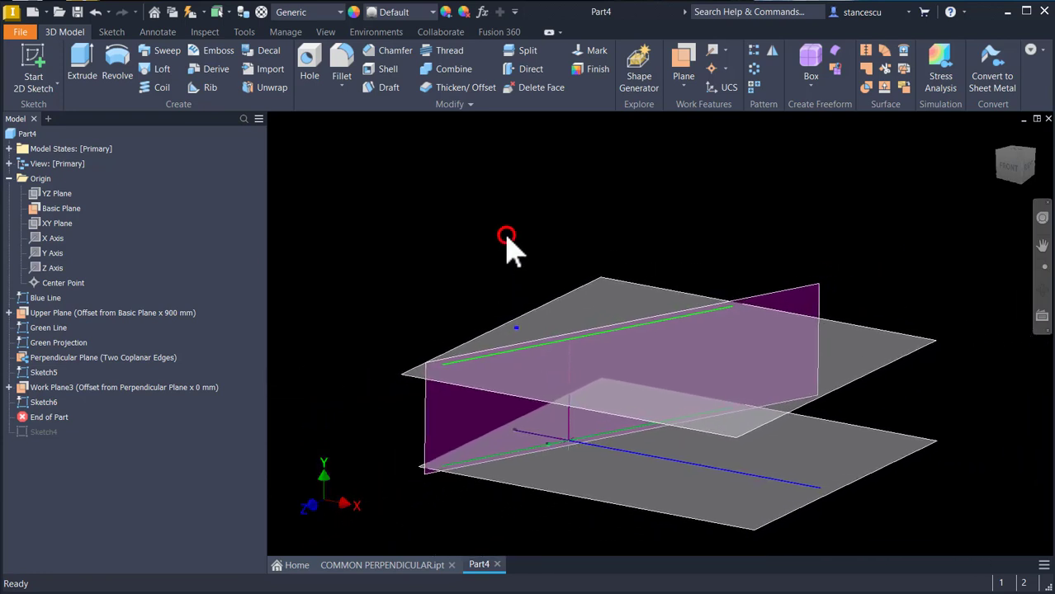
{"action": "left_click", "coordinate": [55, 315]}
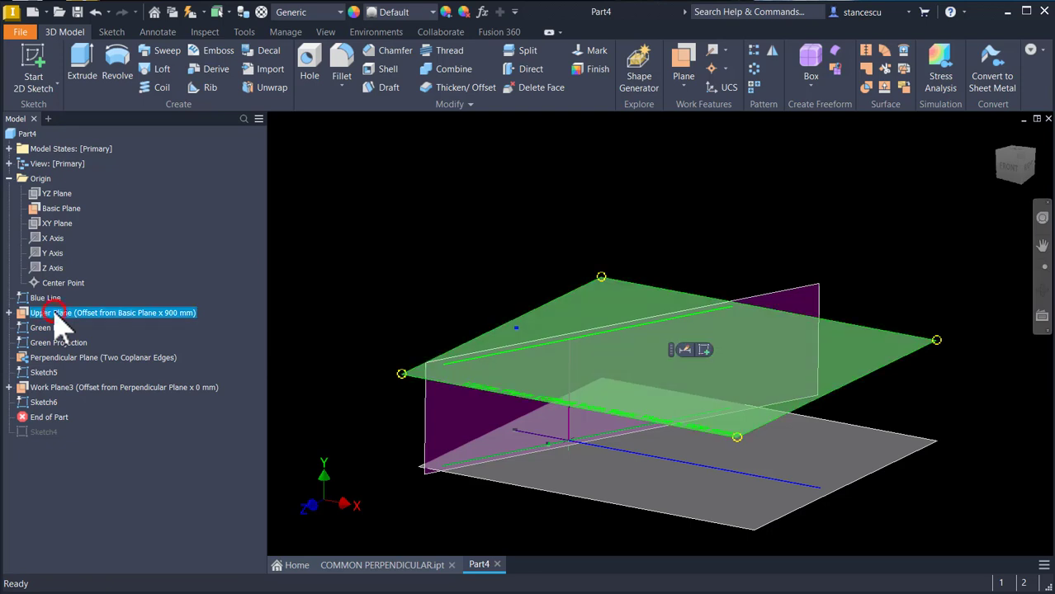
{"action": "right_click", "coordinate": [52, 322]}
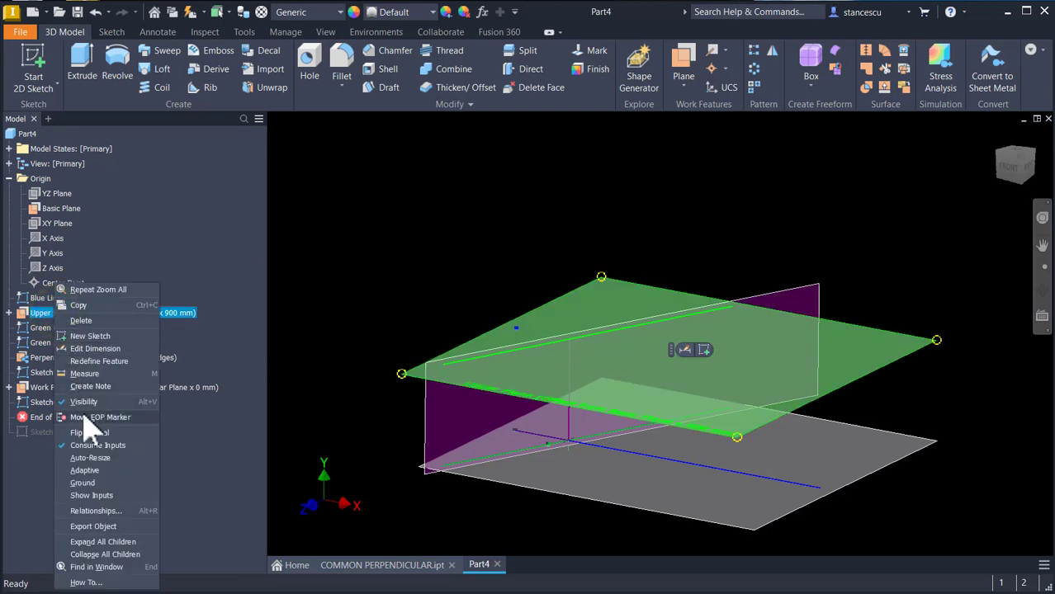
{"action": "left_click", "coordinate": [86, 402]}
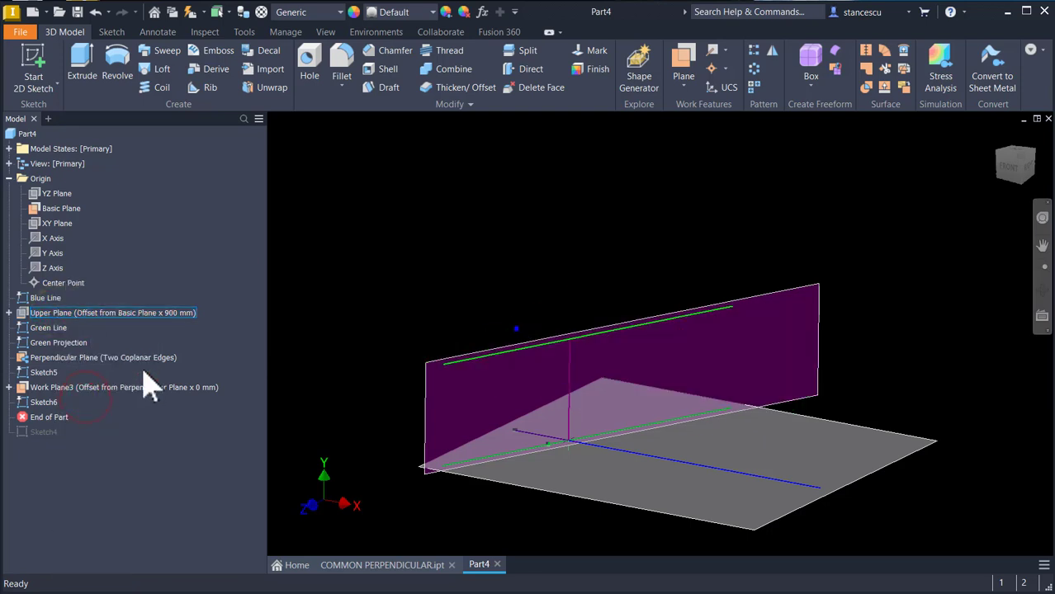
Step: Hide the Green Projection sketch, the Perpendicular Plane and Sketch5
{"action": "right_click", "coordinate": [58, 347]}
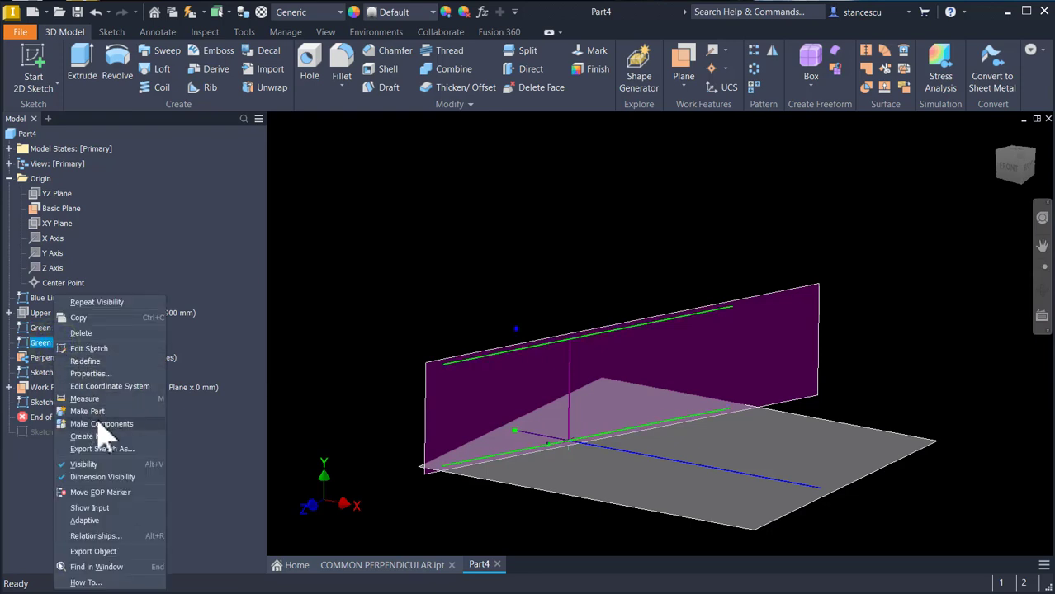
{"action": "left_click", "coordinate": [95, 463]}
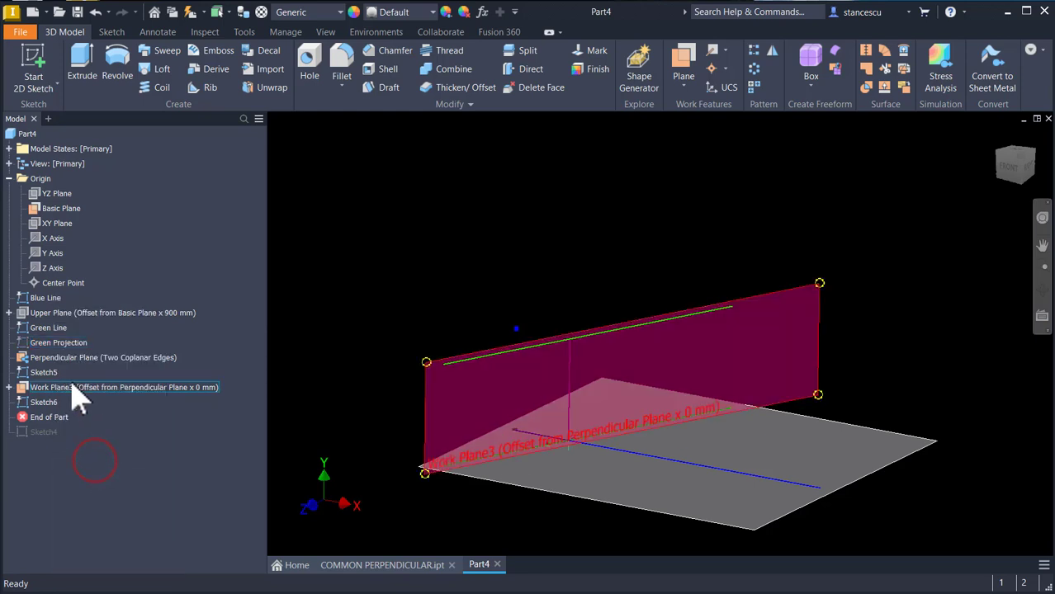
{"action": "left_click", "coordinate": [53, 358]}
{"action": "right_click", "coordinate": [54, 360]}
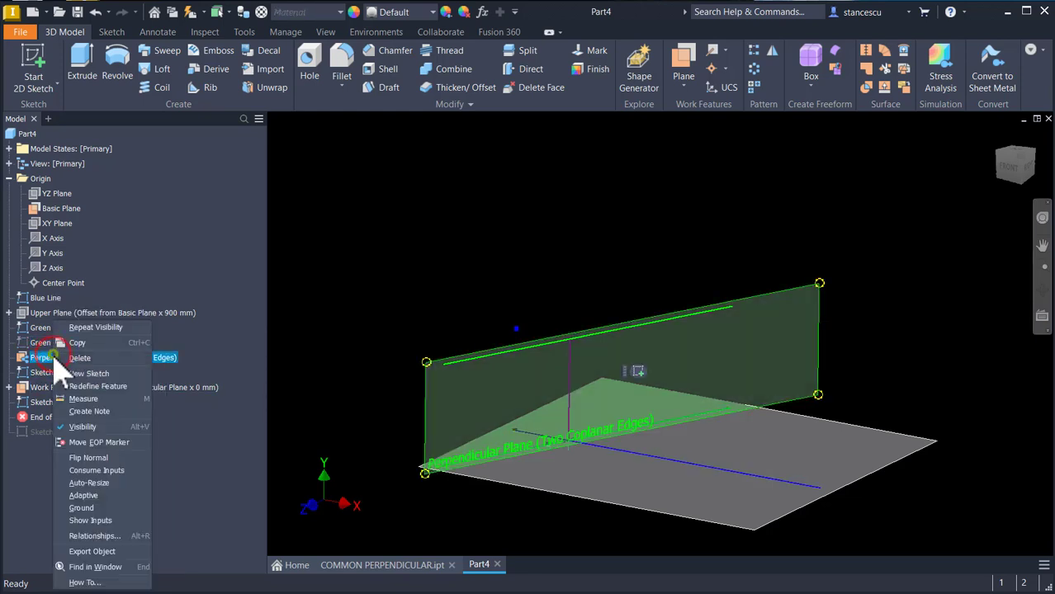
{"action": "left_click", "coordinate": [87, 427]}
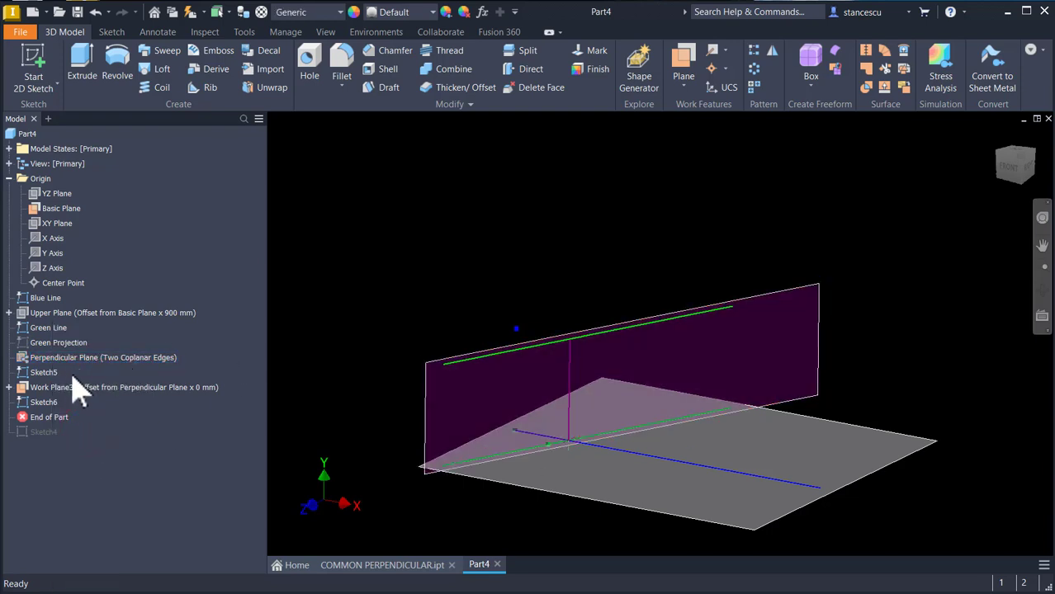
{"action": "right_click", "coordinate": [33, 376]}
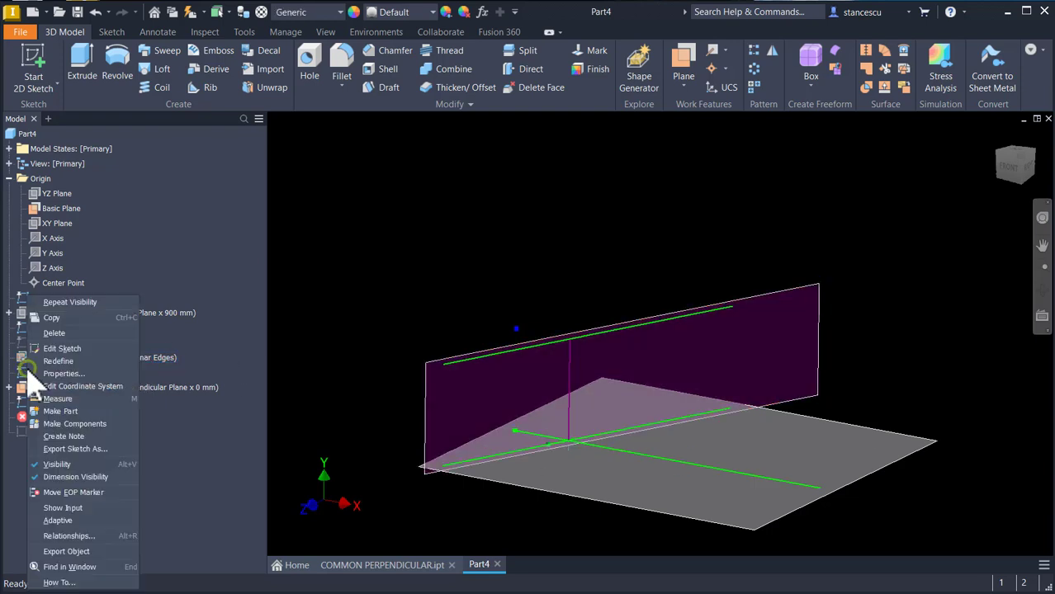
{"action": "left_click", "coordinate": [86, 464]}
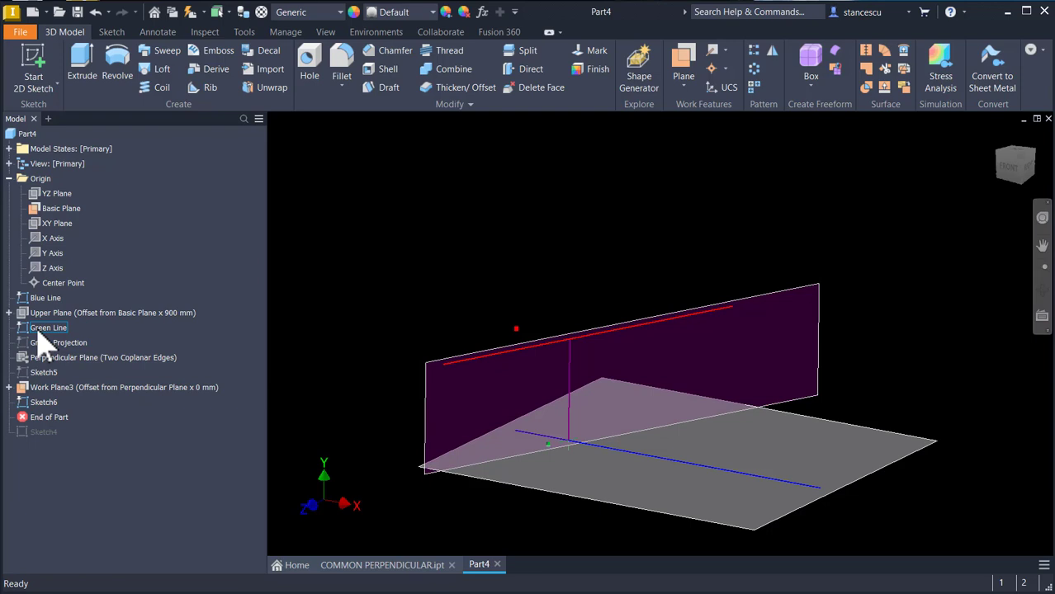
Step: Hide Work Plane3 and return to the home view
{"action": "left_click", "coordinate": [73, 388]}
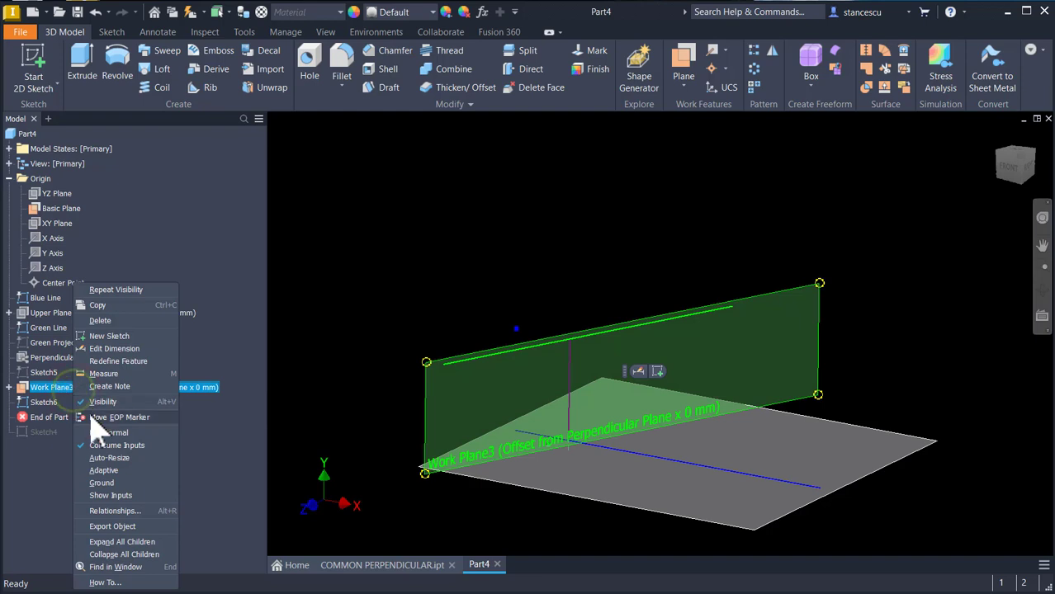
{"action": "left_click", "coordinate": [96, 403]}
{"action": "left_click", "coordinate": [561, 165]}
{"action": "key", "text": "F6"}
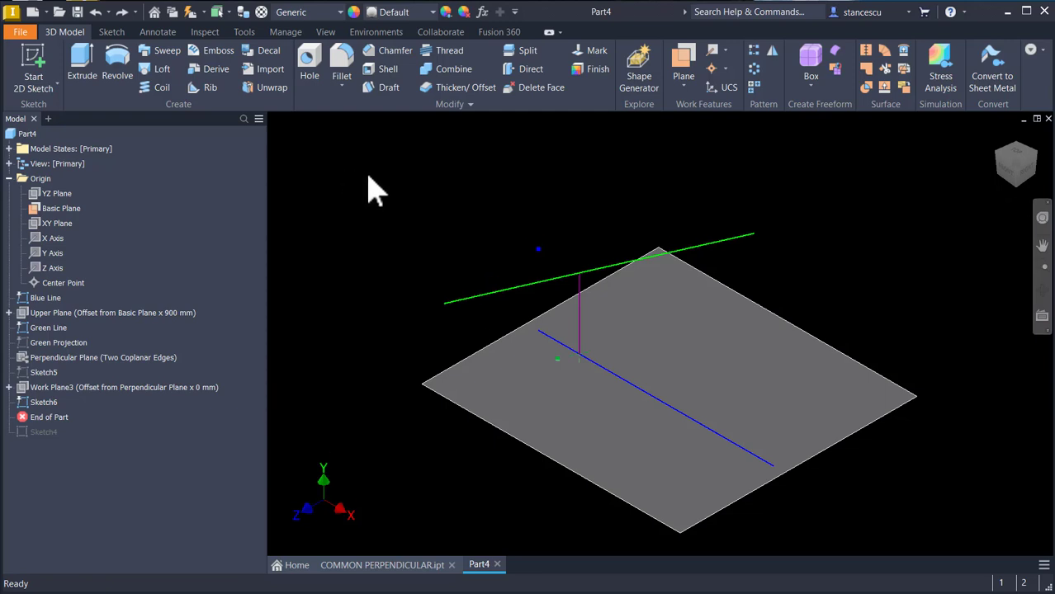
Step: Edit the Green Line sketch and set its horizontal offset dimension to 2500 mm
{"action": "double_click", "coordinate": [33, 329]}
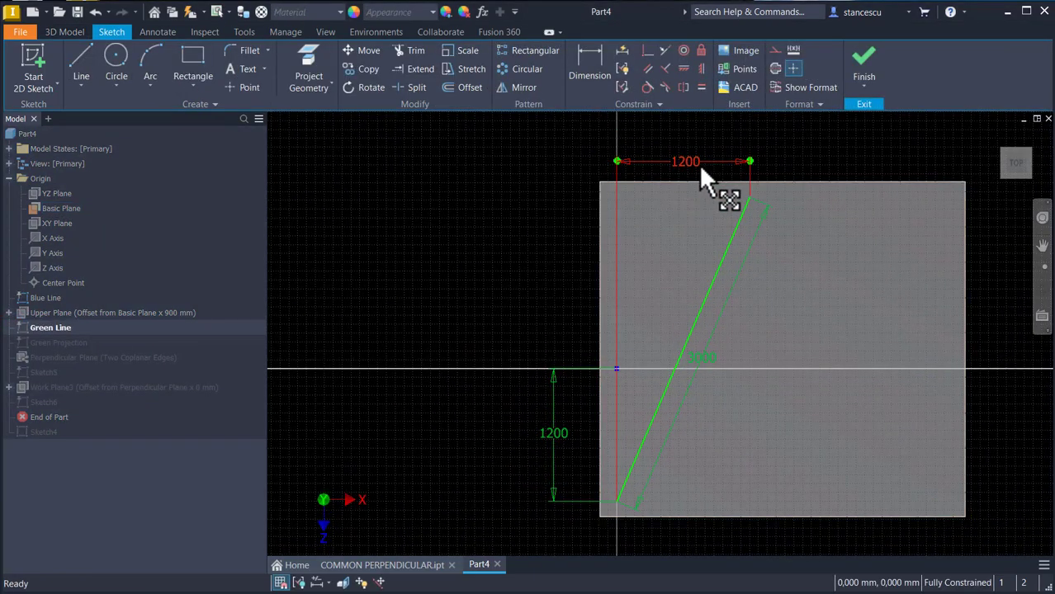
{"action": "double_click", "coordinate": [684, 164]}
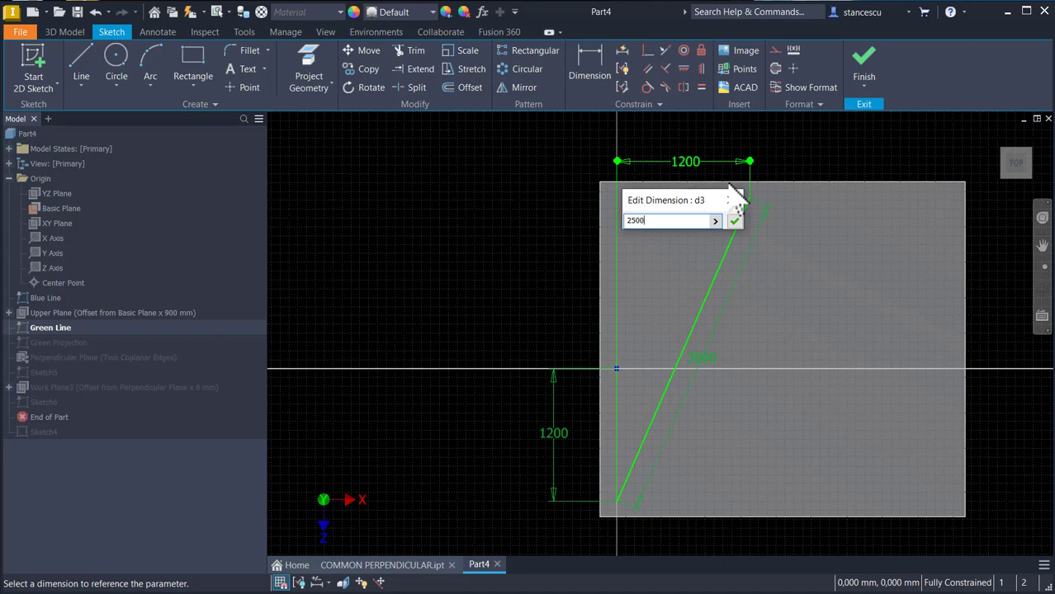
{"action": "type", "text": "2500"}
{"action": "left_click", "coordinate": [735, 222]}
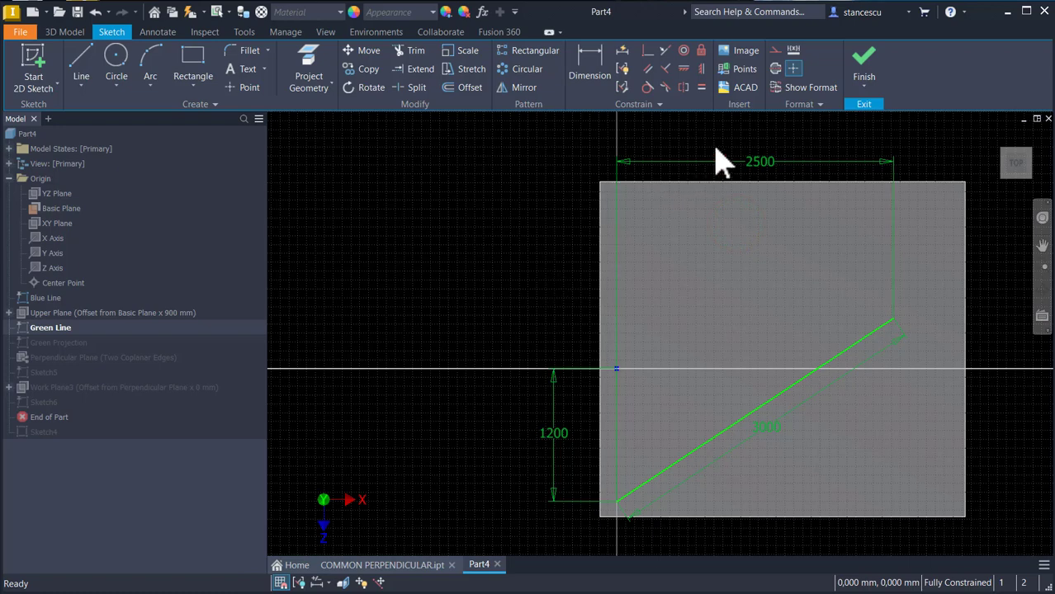
Step: Finish the sketch and set the Upper Plane's offset from the Basic Plane to 2800 mm
{"action": "left_click", "coordinate": [864, 65]}
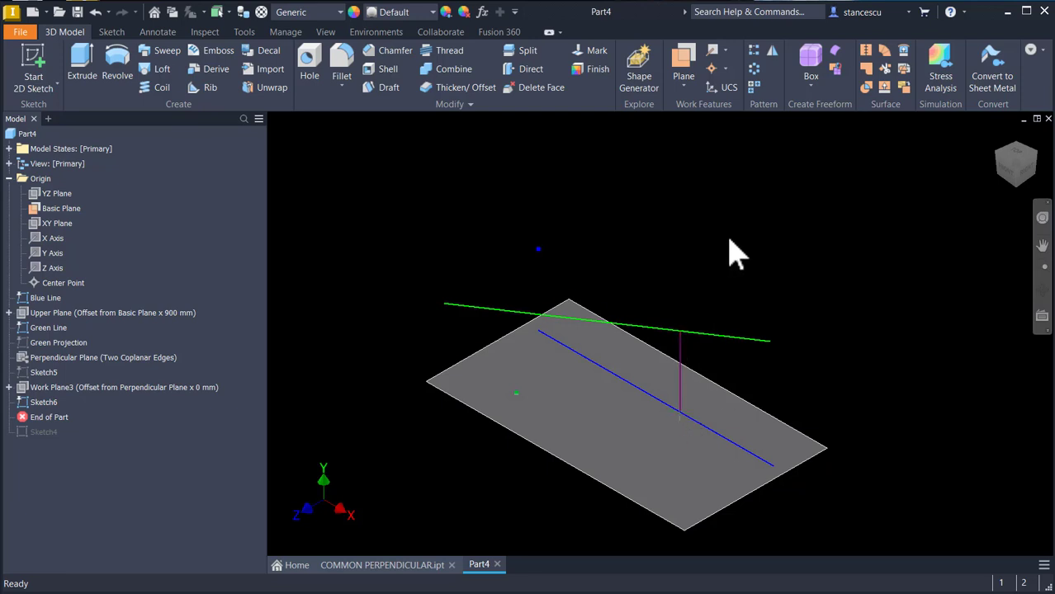
{"action": "double_click", "coordinate": [25, 313]}
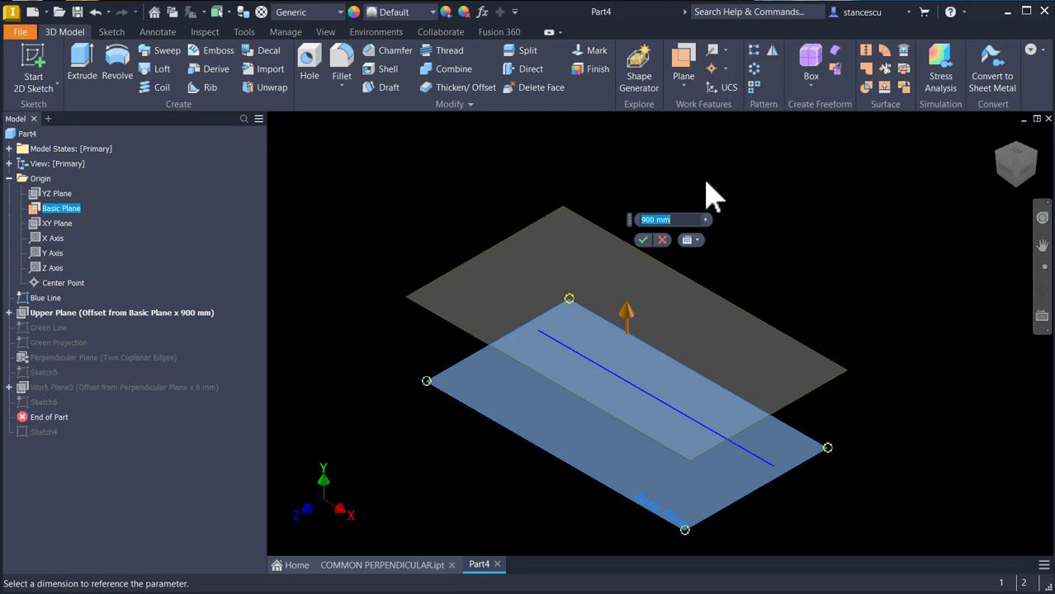
{"action": "type", "text": "2800"}
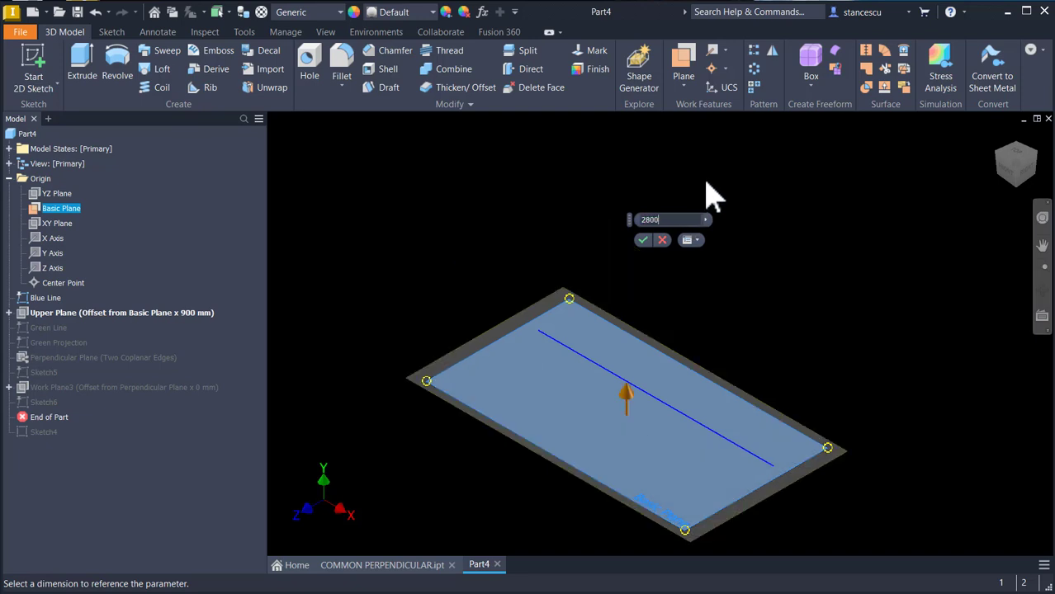
{"action": "key", "text": "Return"}
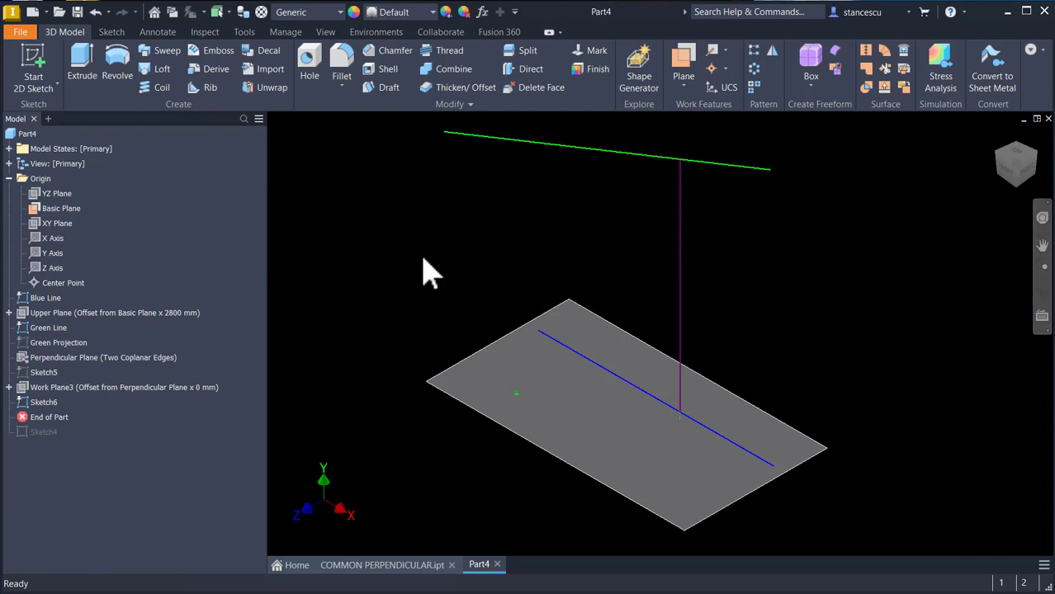
Step: Undo the Upper Plane offset change and the green line's dimension edit
{"action": "key", "text": "ctrl+z"}
{"action": "key", "text": "ctrl+z"}
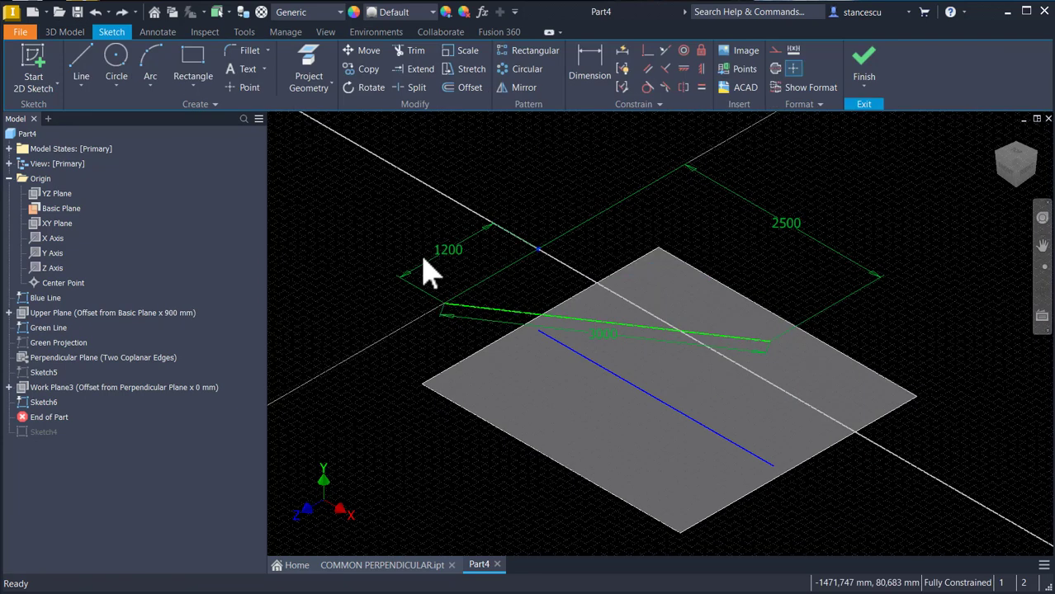
{"action": "key", "text": "ctrl+z"}
{"action": "key", "text": "ctrl+z"}
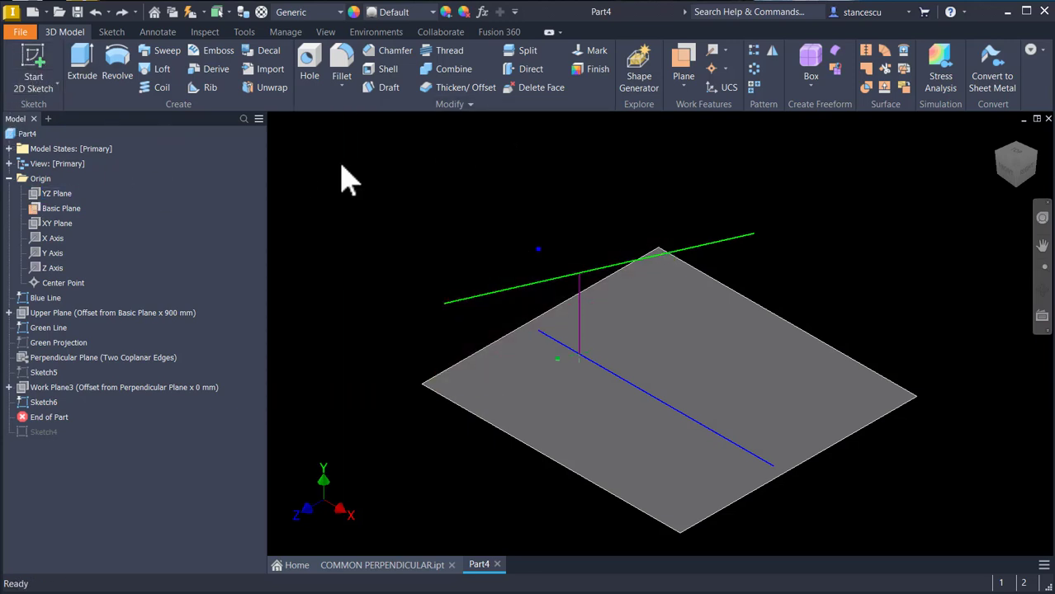
Step: Create a work plane normal to the green line through its left endpoint
{"action": "left_click", "coordinate": [686, 66]}
{"action": "left_click", "coordinate": [538, 285]}
{"action": "left_click", "coordinate": [445, 303]}
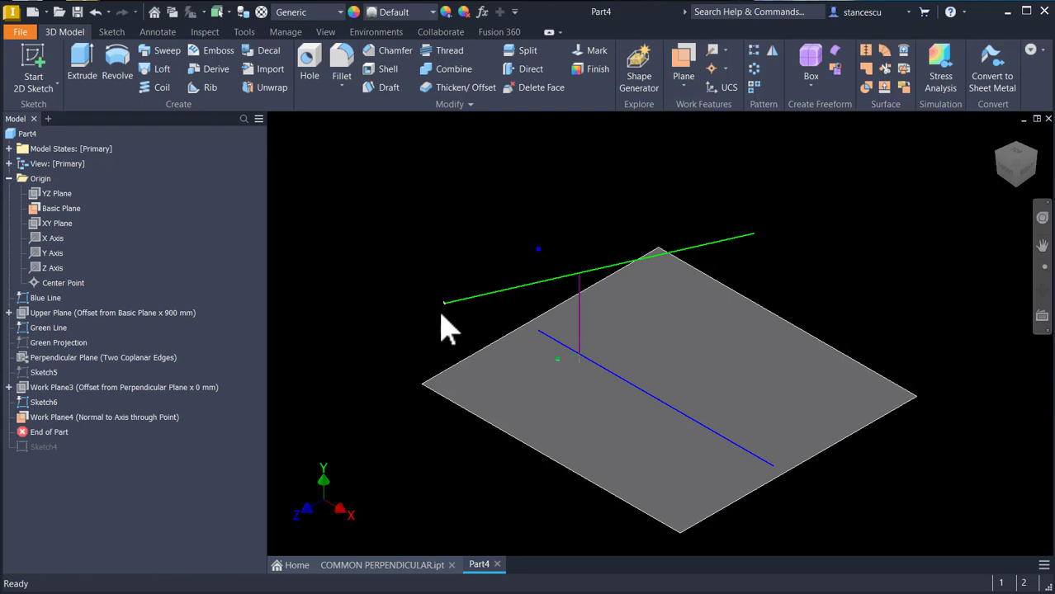
Step: Enable auto-resize for the new Work Plane4
{"action": "right_click", "coordinate": [84, 417]}
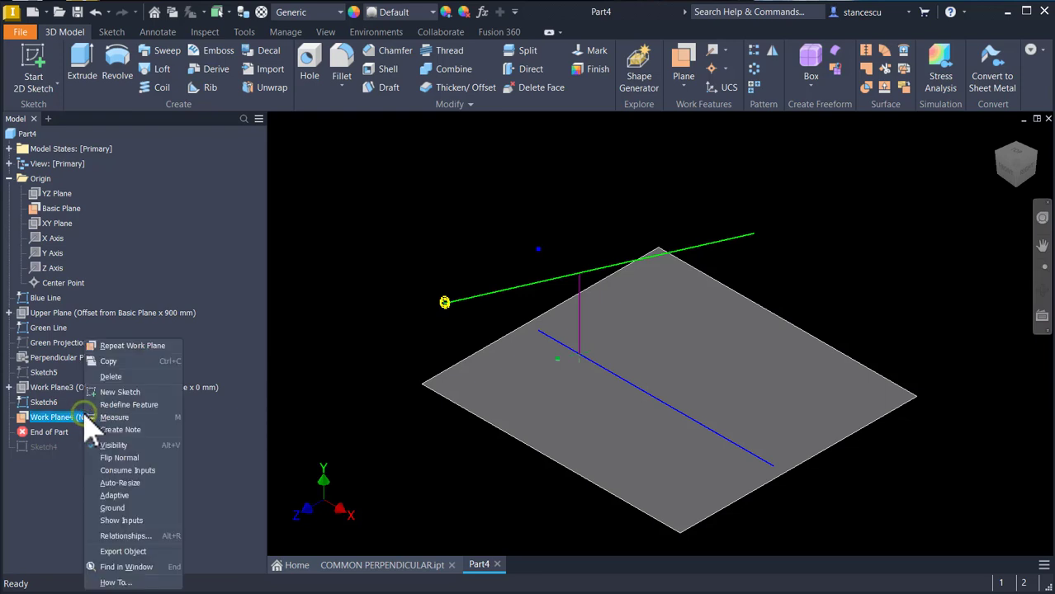
{"action": "left_click", "coordinate": [134, 483]}
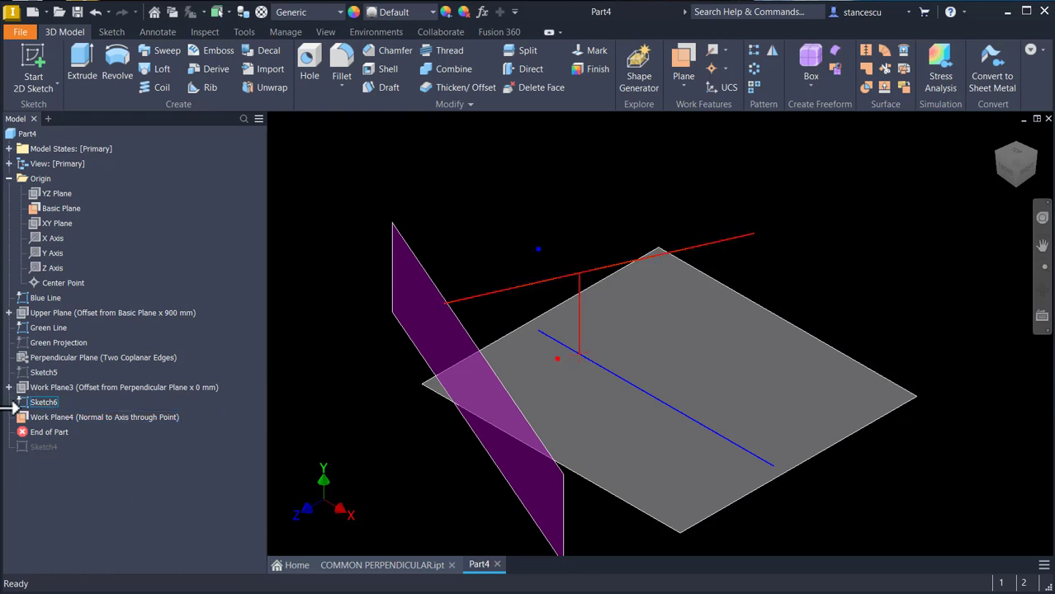
{"action": "right_click", "coordinate": [73, 418]}
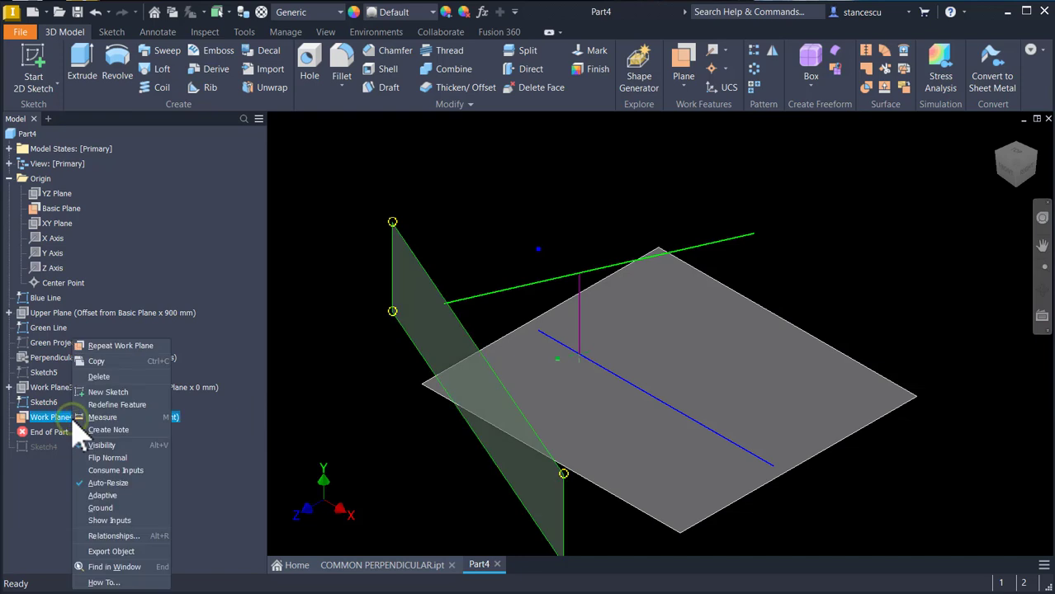
{"action": "left_click", "coordinate": [304, 241]}
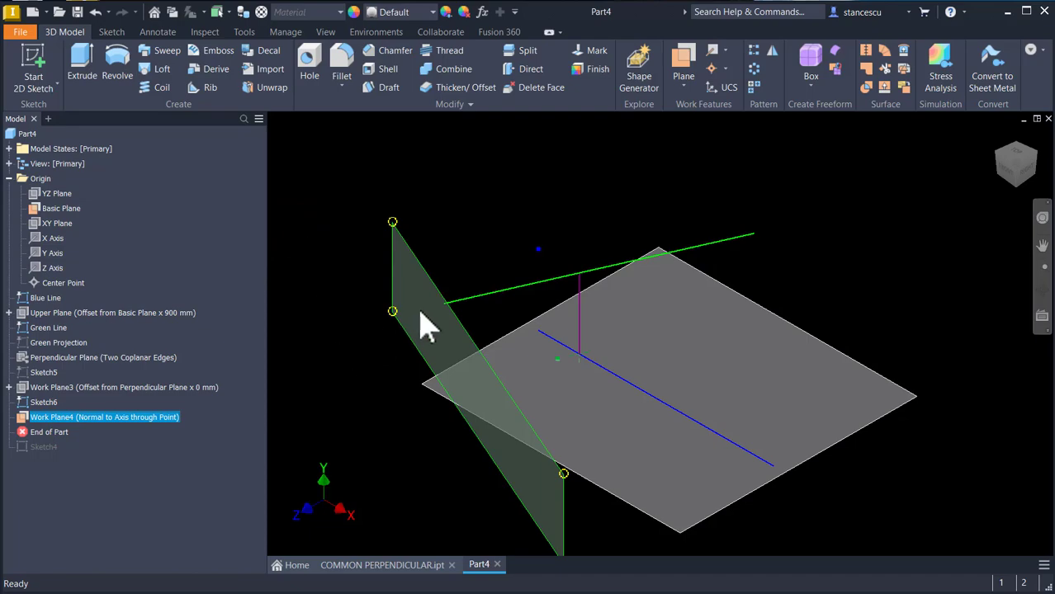
Step: Start a sketch on Work Plane4 and project the green line into it
{"action": "left_click", "coordinate": [473, 334]}
{"action": "left_click", "coordinate": [488, 328]}
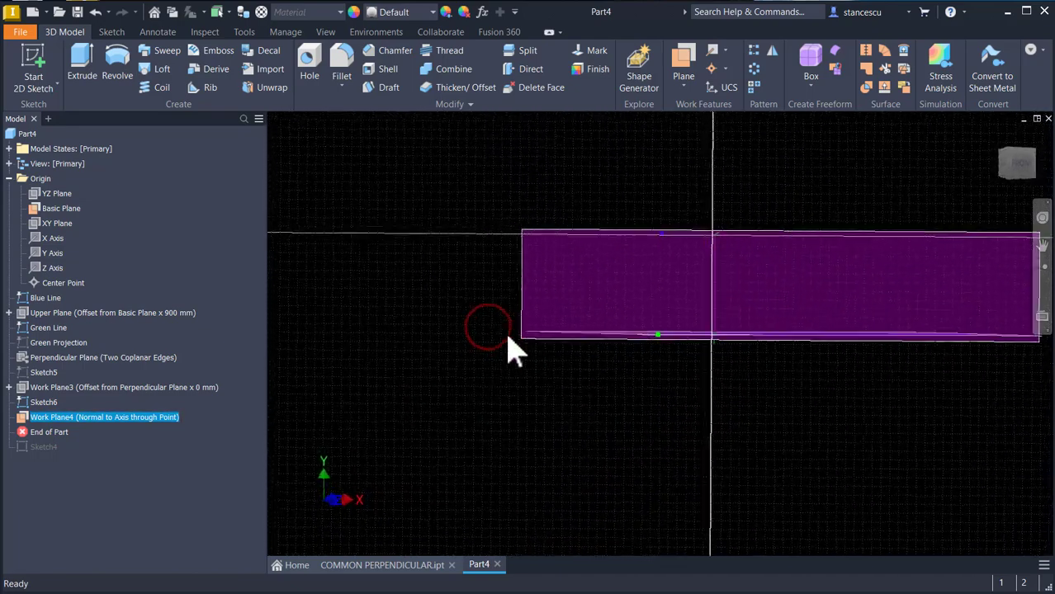
{"action": "left_click", "coordinate": [309, 68]}
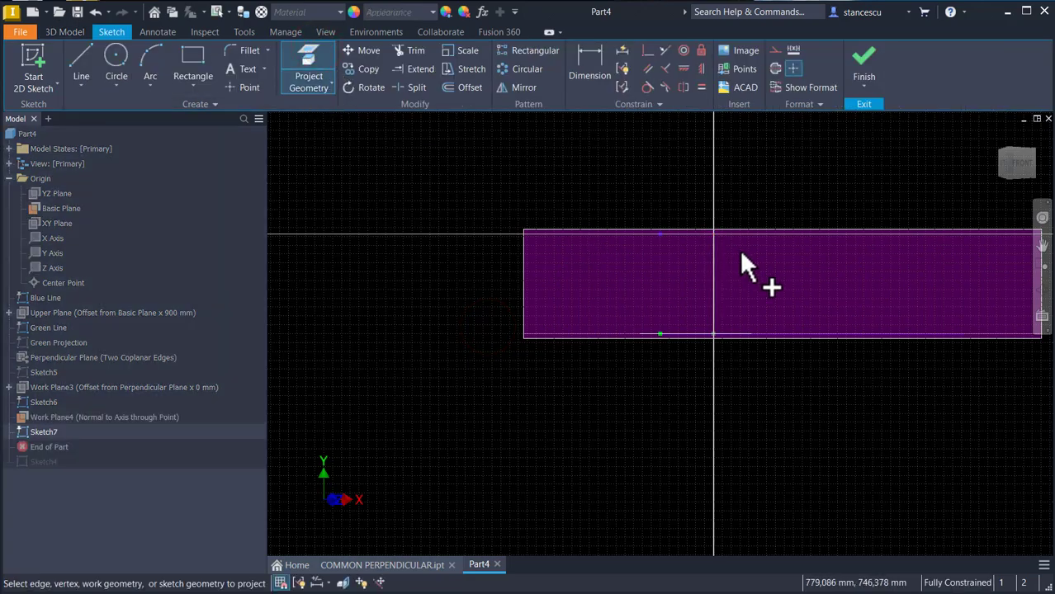
{"action": "middle_click_drag", "start_coordinate": [777, 209], "coordinate": [777, 258], "text": "shift"}
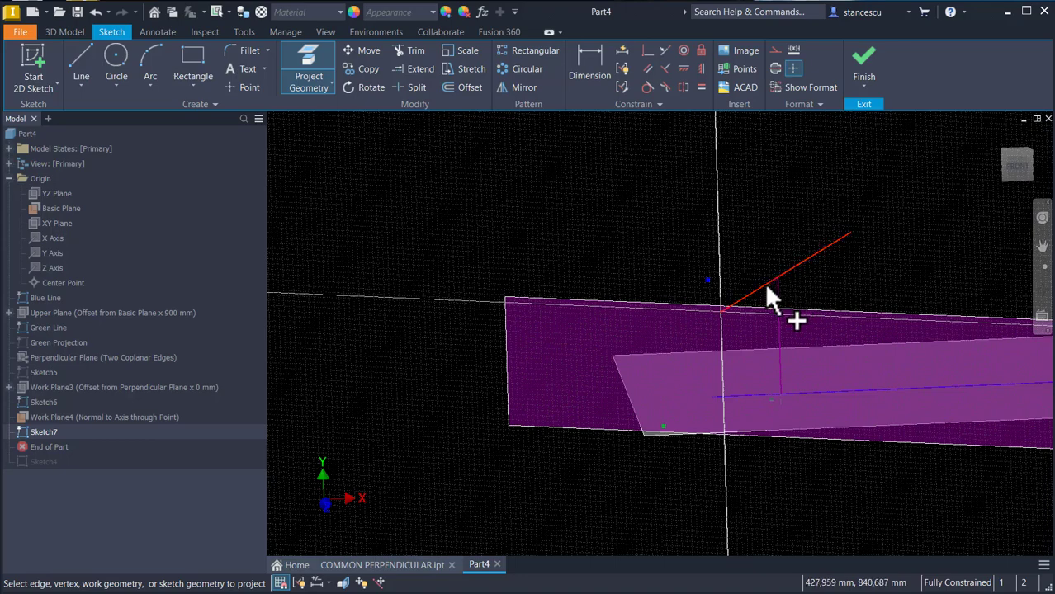
{"action": "left_click", "coordinate": [767, 284]}
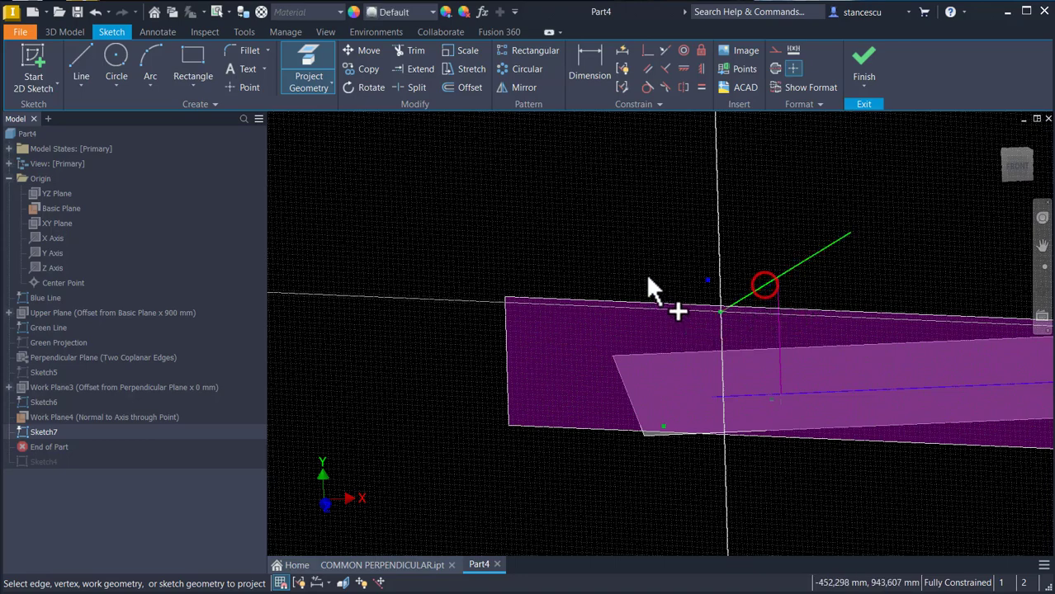
Step: Draw a 50 mm circle centred on the green line's endpoint and finish the sketch
{"action": "left_click", "coordinate": [116, 62]}
{"action": "middle_click_drag", "start_coordinate": [770, 330], "coordinate": [726, 320], "text": "shift"}
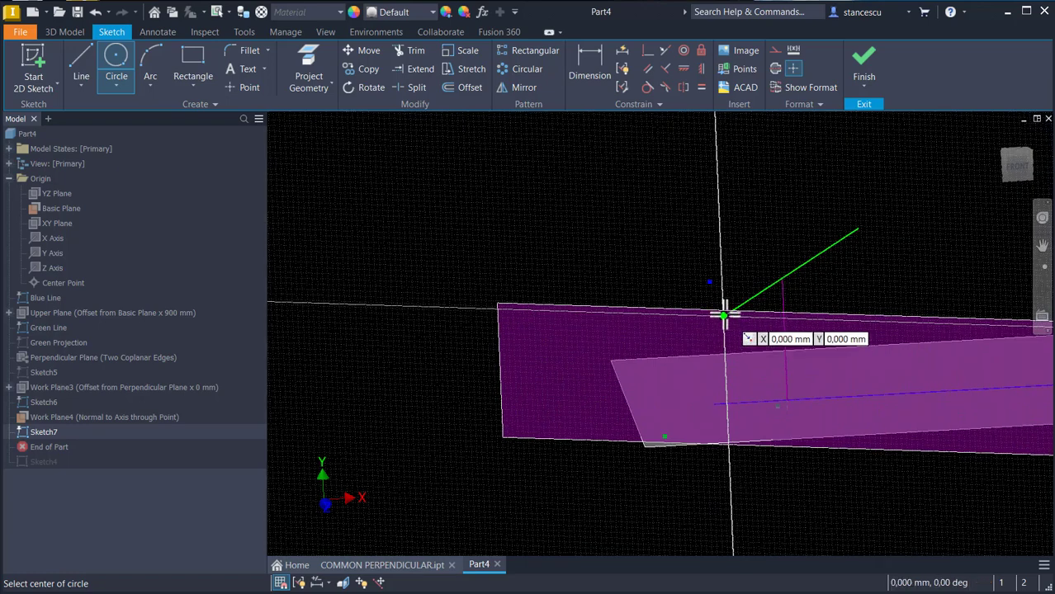
{"action": "left_click", "coordinate": [723, 314]}
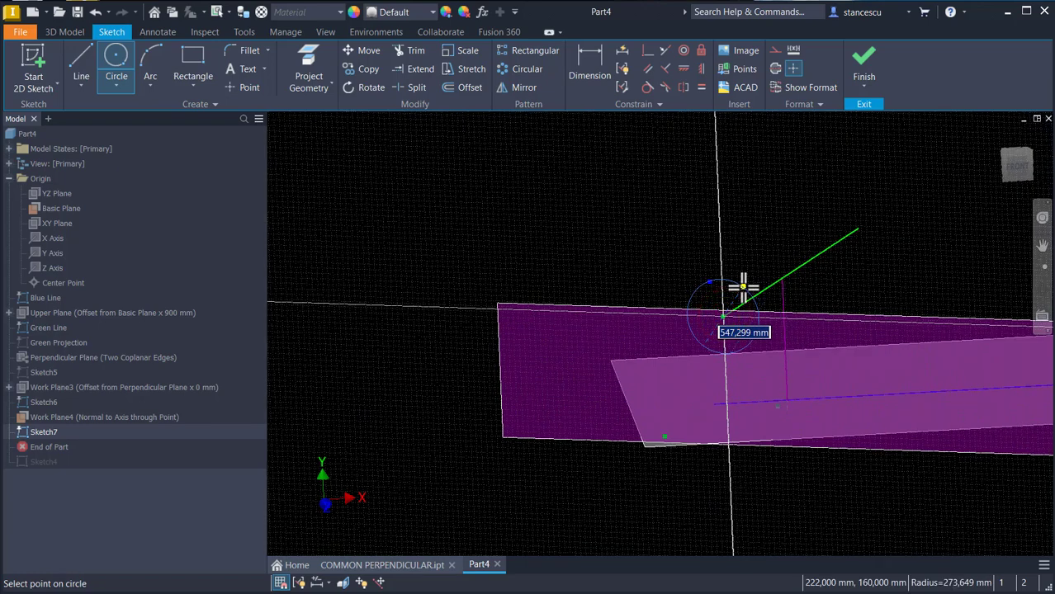
{"action": "type", "text": "50"}
{"action": "key", "text": "Return"}
{"action": "mouse_move", "coordinate": [742, 221]}
{"action": "middle_mouse_down", "text": "shift"}
{"action": "mouse_move", "coordinate": [777, 313]}
{"action": "mouse_move", "coordinate": [723, 337]}
{"action": "mouse_move", "coordinate": [672, 297]}
{"action": "middle_mouse_up", "text": "shift"}
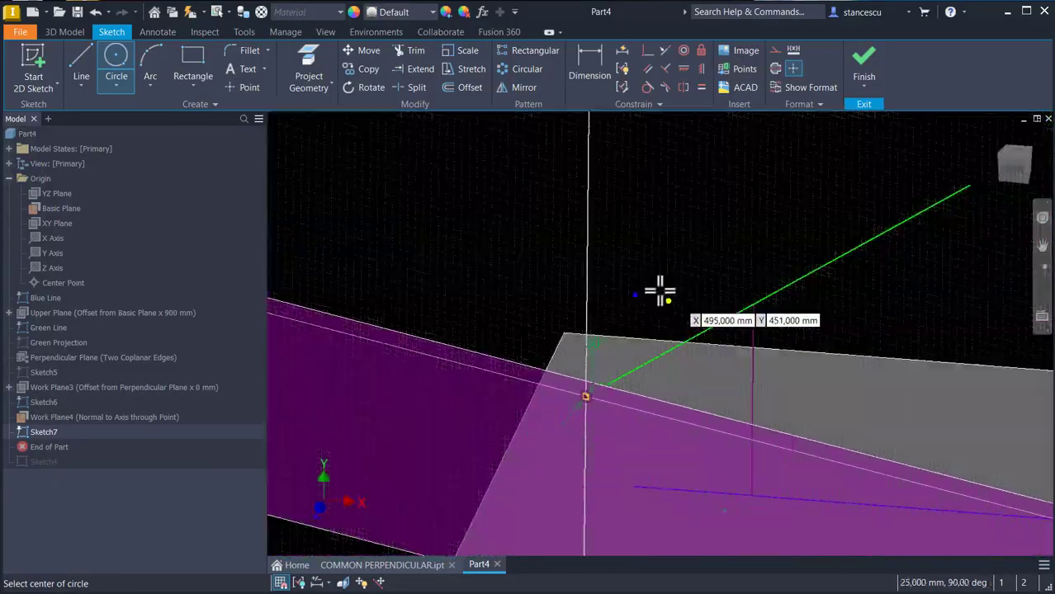
{"action": "scroll", "coordinate": [611, 272], "scroll_direction": "down", "scroll_amount": 5}
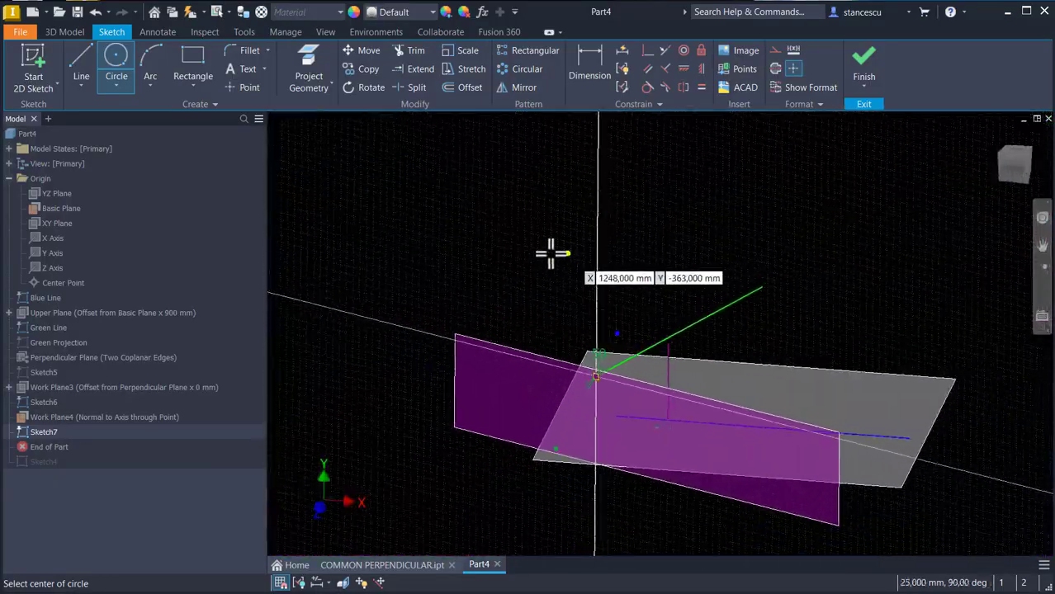
{"action": "left_click", "coordinate": [867, 62]}
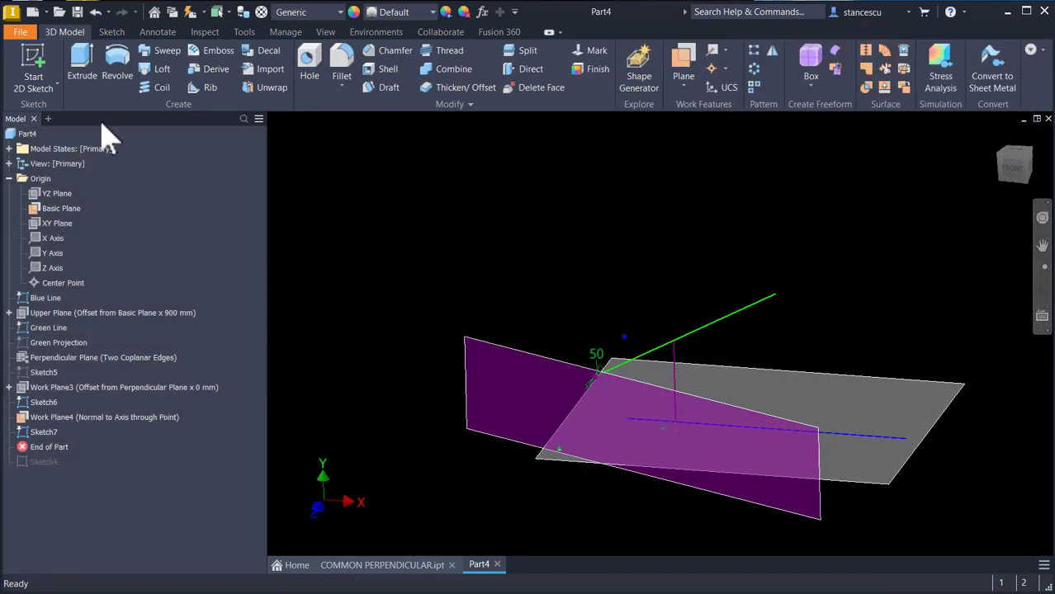
Step: Extrude the circle up to the green line's far endpoint to form a rod
{"action": "left_click", "coordinate": [81, 60]}
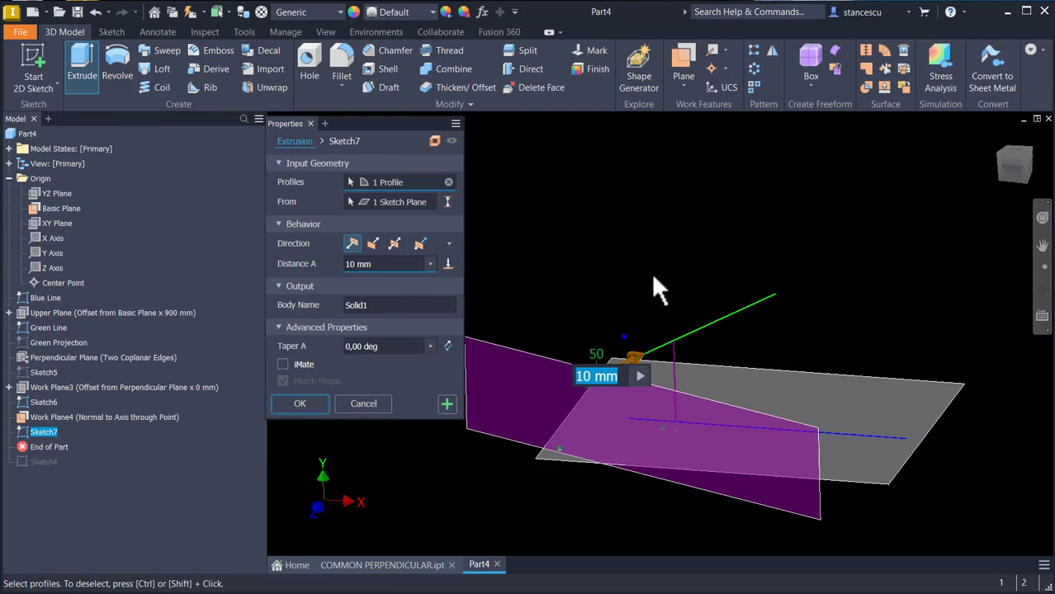
{"action": "left_click", "coordinate": [447, 263]}
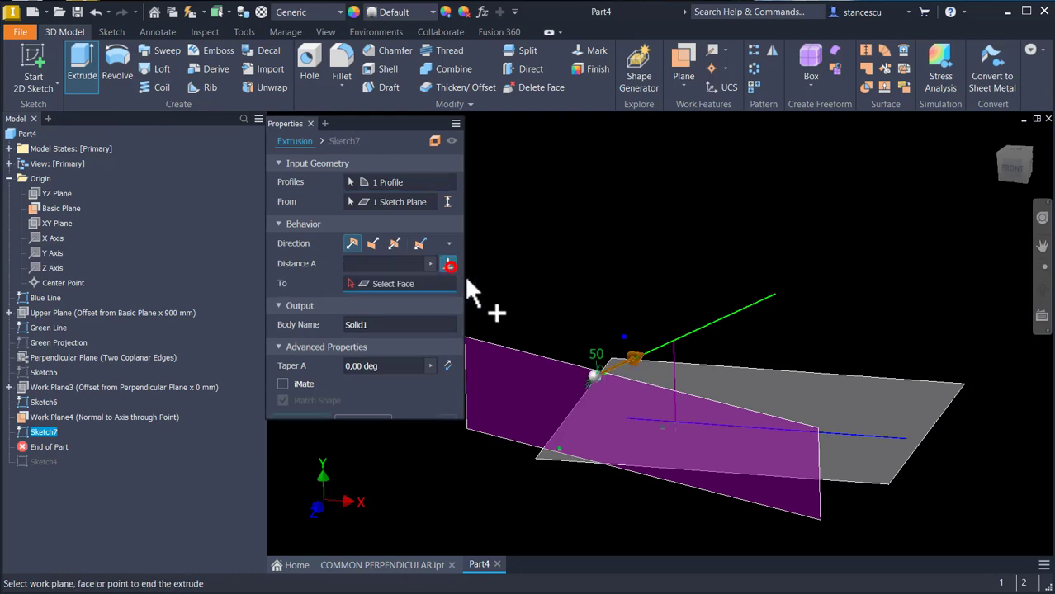
{"action": "left_click", "coordinate": [776, 294]}
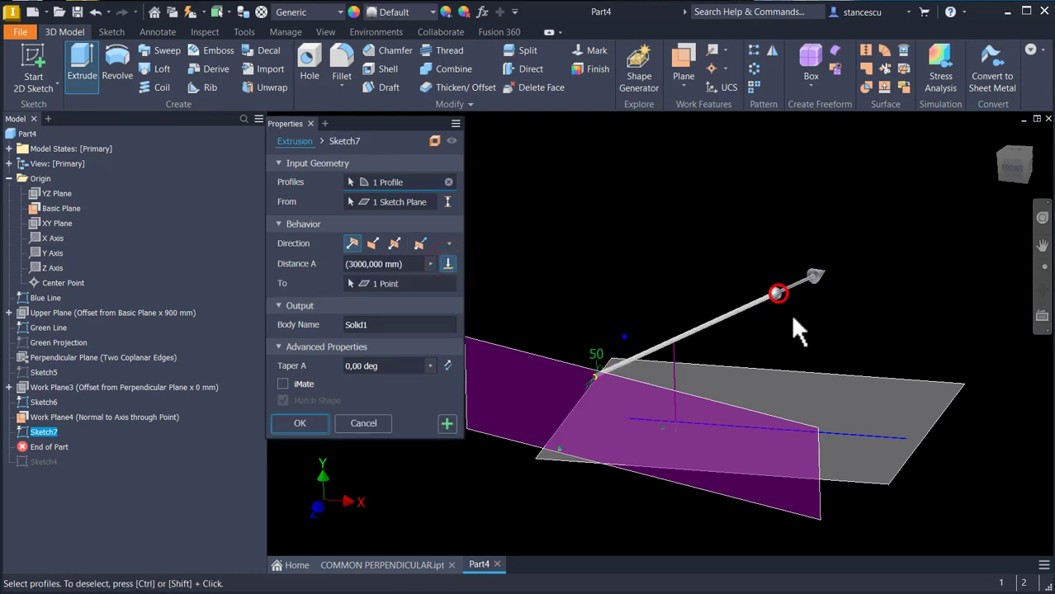
{"action": "left_click", "coordinate": [303, 423]}
Step: Hide Work Plane4
{"action": "left_click", "coordinate": [529, 350]}
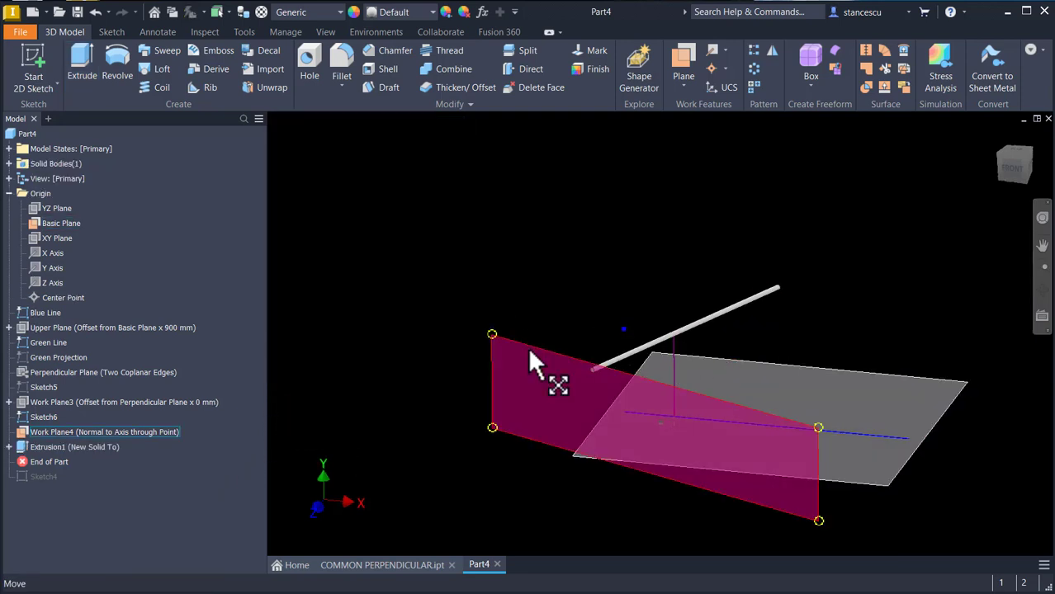
{"action": "right_click", "coordinate": [530, 350]}
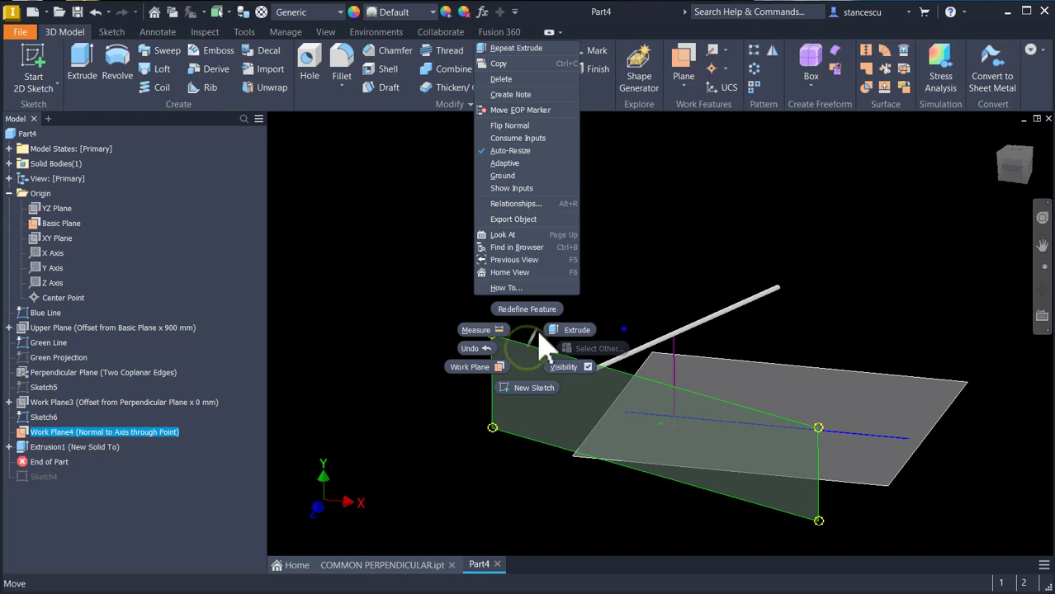
{"action": "left_click", "coordinate": [560, 366]}
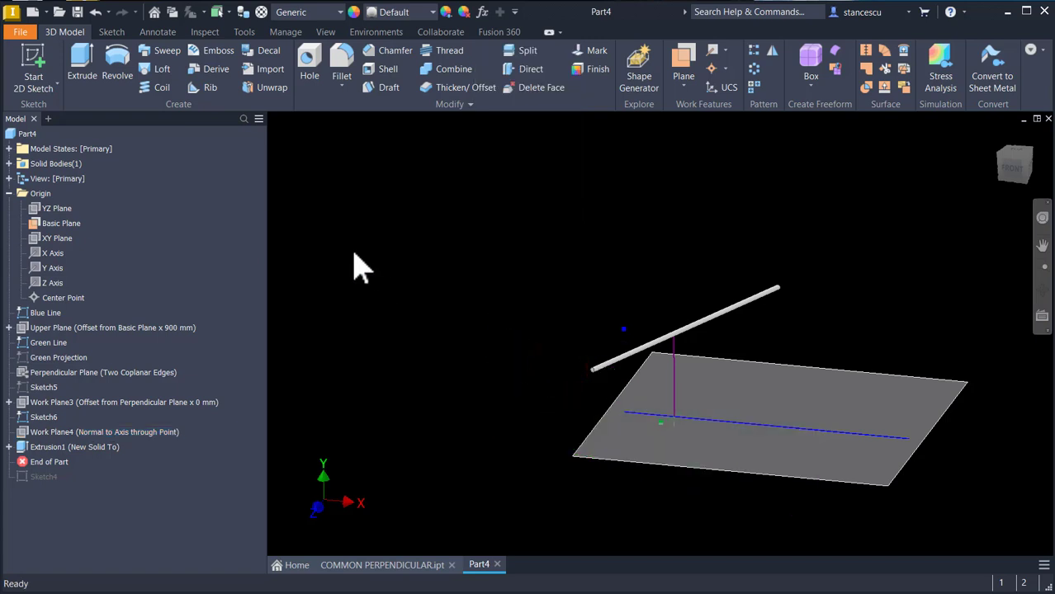
Step: Create a work plane normal to the blue line through its left endpoint
{"action": "left_click", "coordinate": [684, 59]}
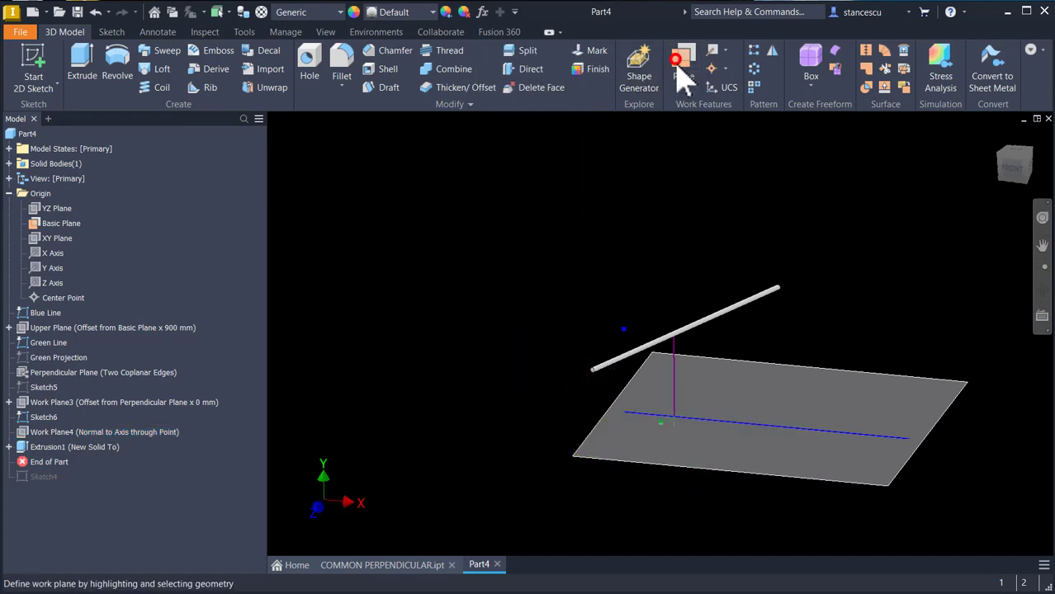
{"action": "middle_click_drag", "start_coordinate": [654, 349], "coordinate": [572, 456], "text": "shift"}
{"action": "scroll", "coordinate": [567, 458], "scroll_direction": "up", "scroll_amount": 2}
{"action": "left_click", "coordinate": [566, 450]}
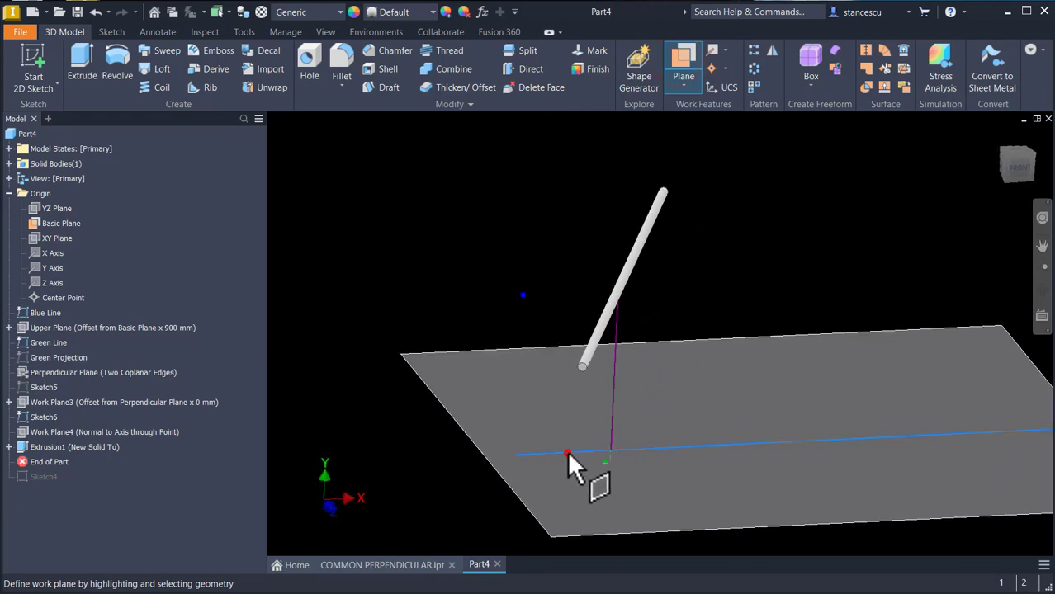
{"action": "left_click", "coordinate": [519, 453]}
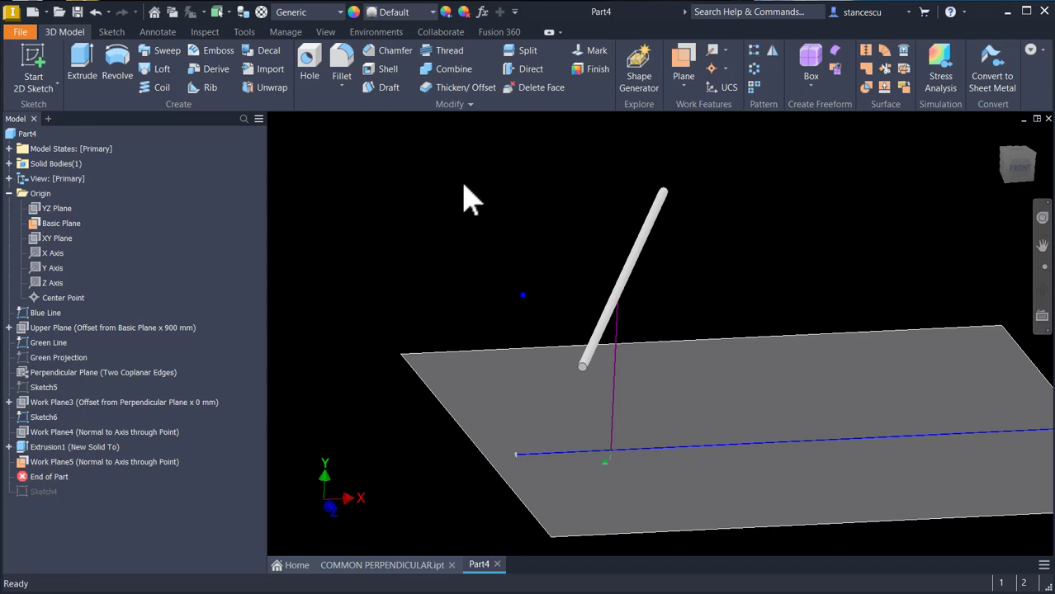
Step: Start a new sketch on Work Plane5 at the blue line's endpoint
{"action": "left_click", "coordinate": [25, 465]}
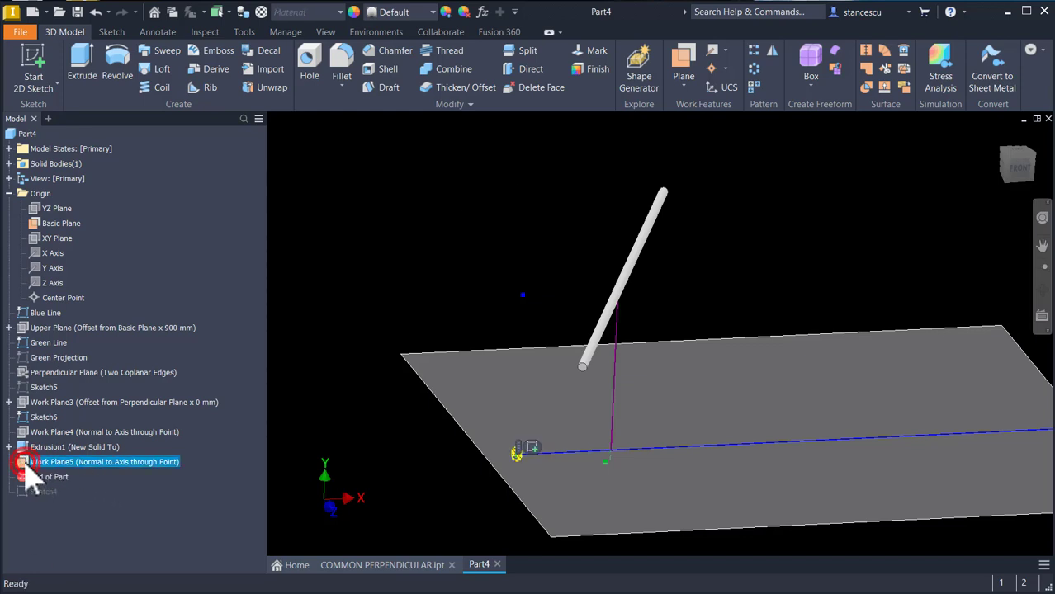
{"action": "left_click", "coordinate": [394, 295]}
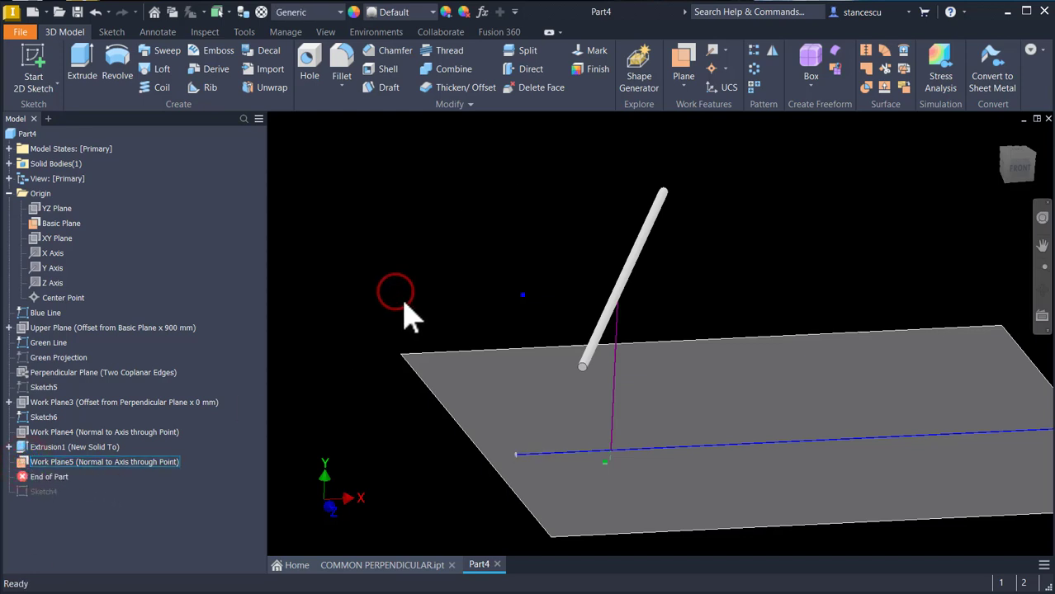
{"action": "scroll", "coordinate": [513, 490], "scroll_direction": "up", "scroll_amount": 8}
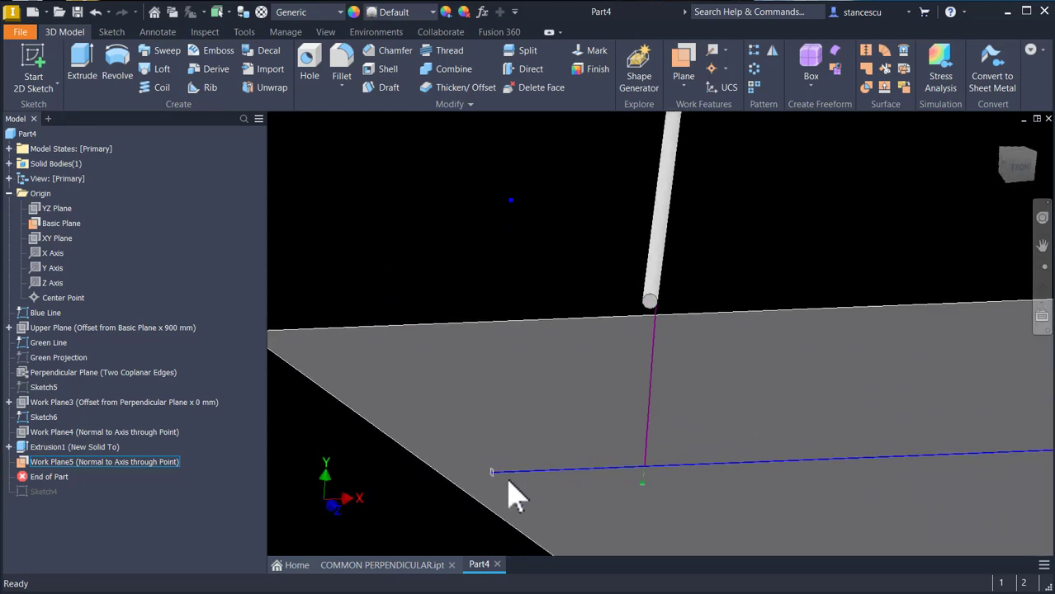
{"action": "scroll", "coordinate": [514, 508], "scroll_direction": "up", "scroll_amount": 5}
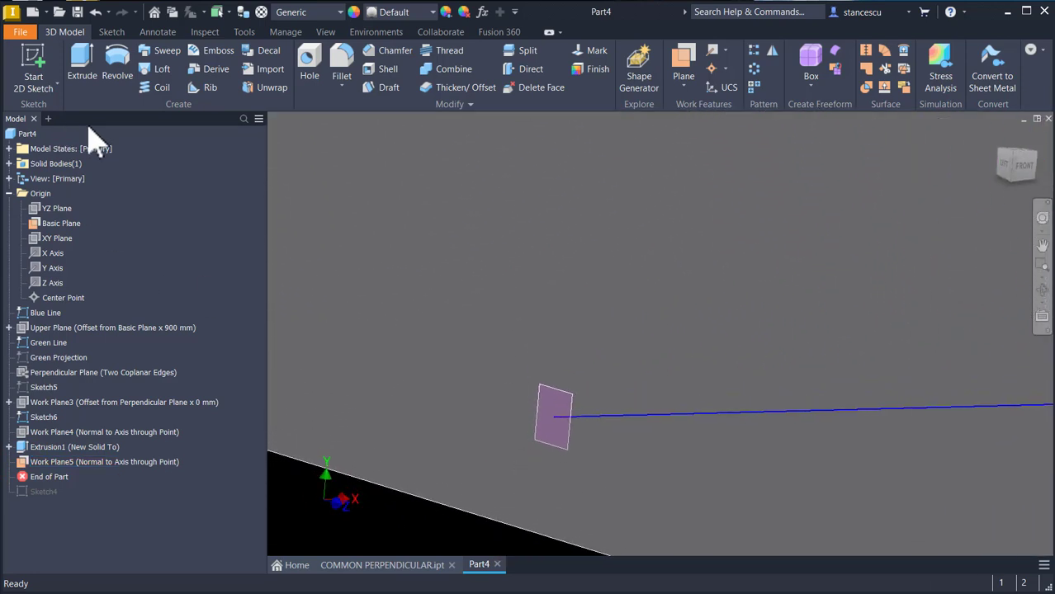
{"action": "left_click", "coordinate": [573, 402]}
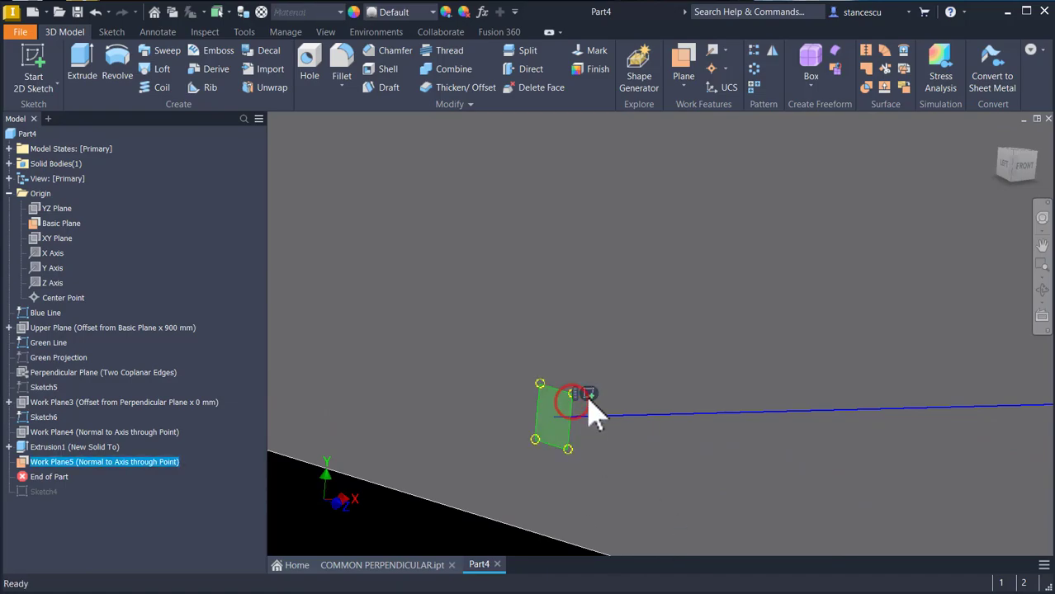
{"action": "left_click", "coordinate": [589, 393]}
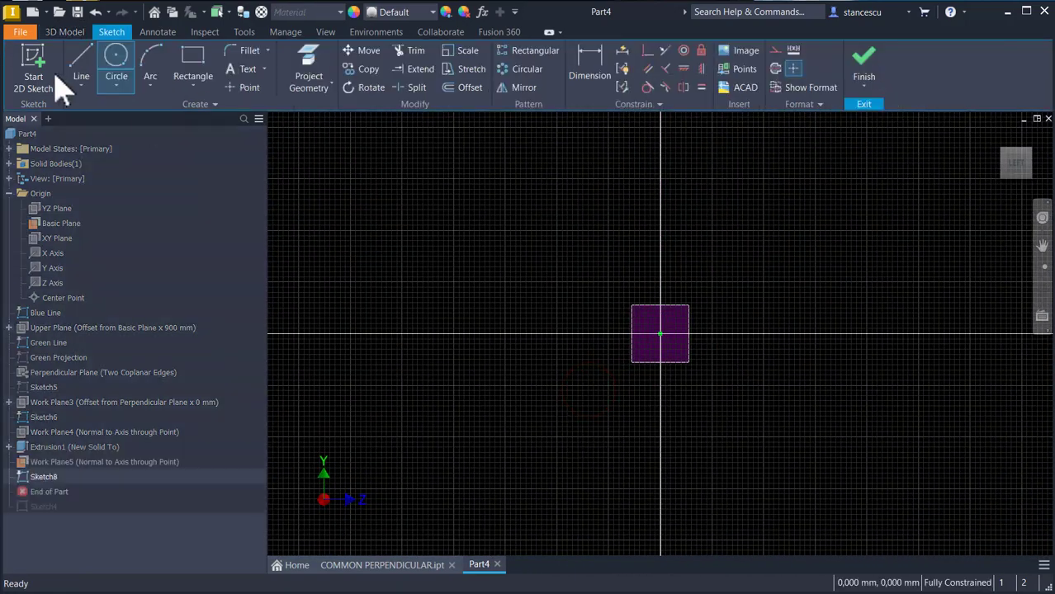
Step: Project the blue line into the sketch and draw a 50 mm diameter circle centred at its endpoint, then finish the sketch
{"action": "left_click", "coordinate": [303, 66]}
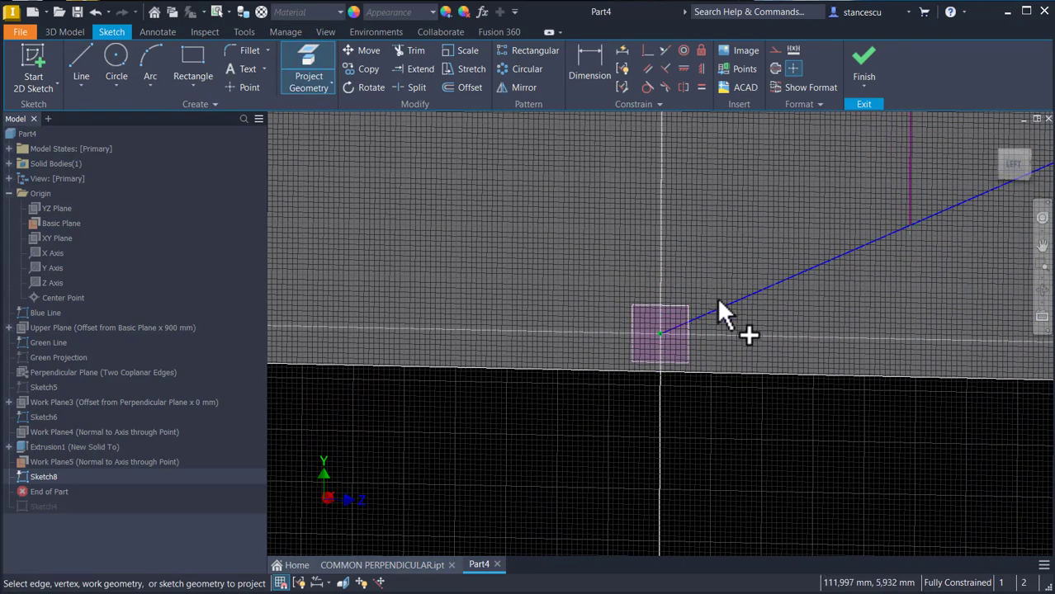
{"action": "left_click", "coordinate": [719, 306]}
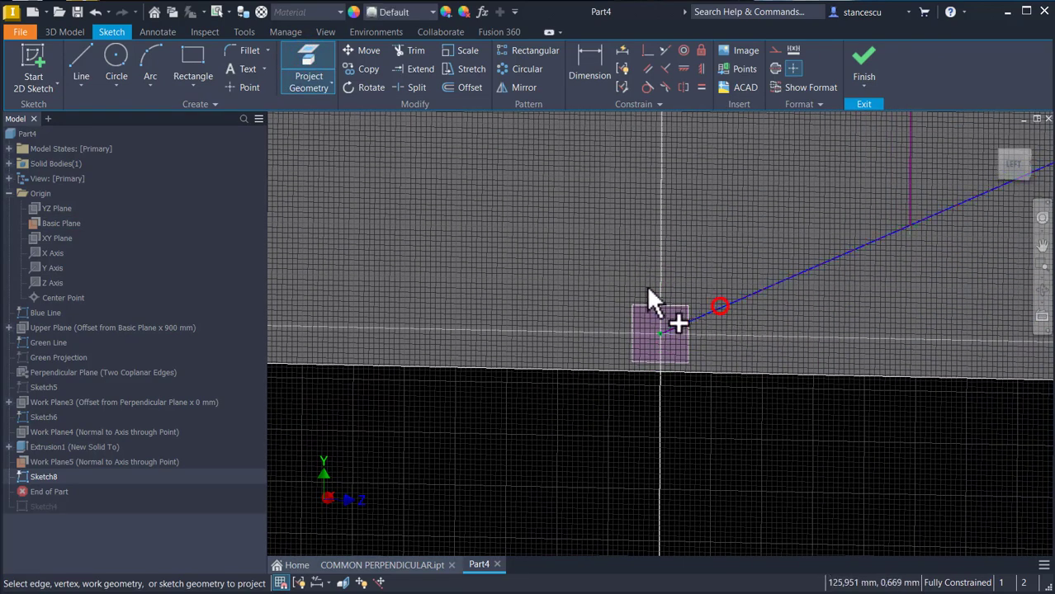
{"action": "left_click", "coordinate": [116, 62]}
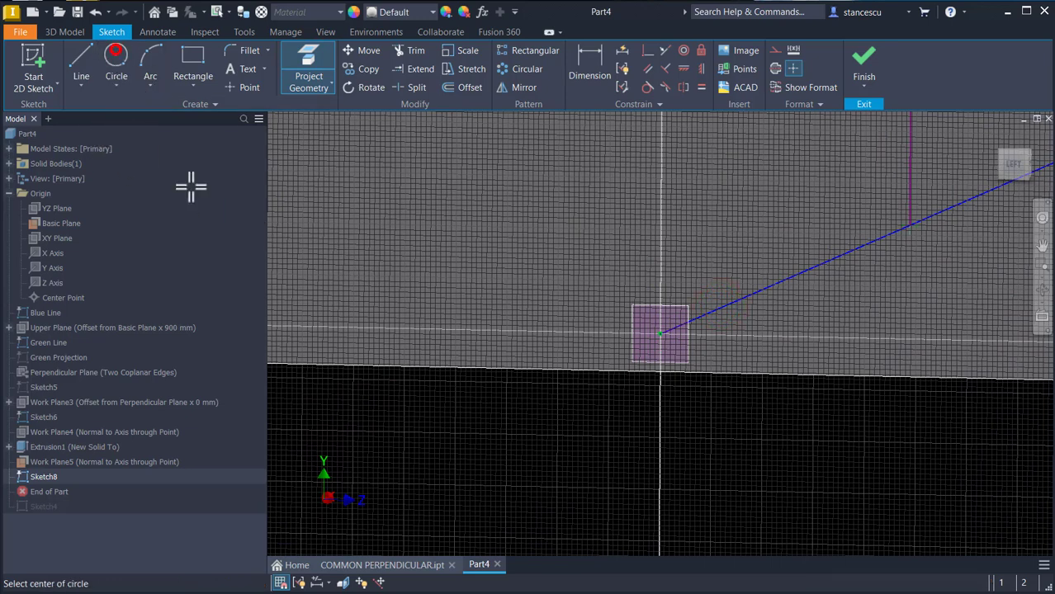
{"action": "left_click", "coordinate": [661, 335]}
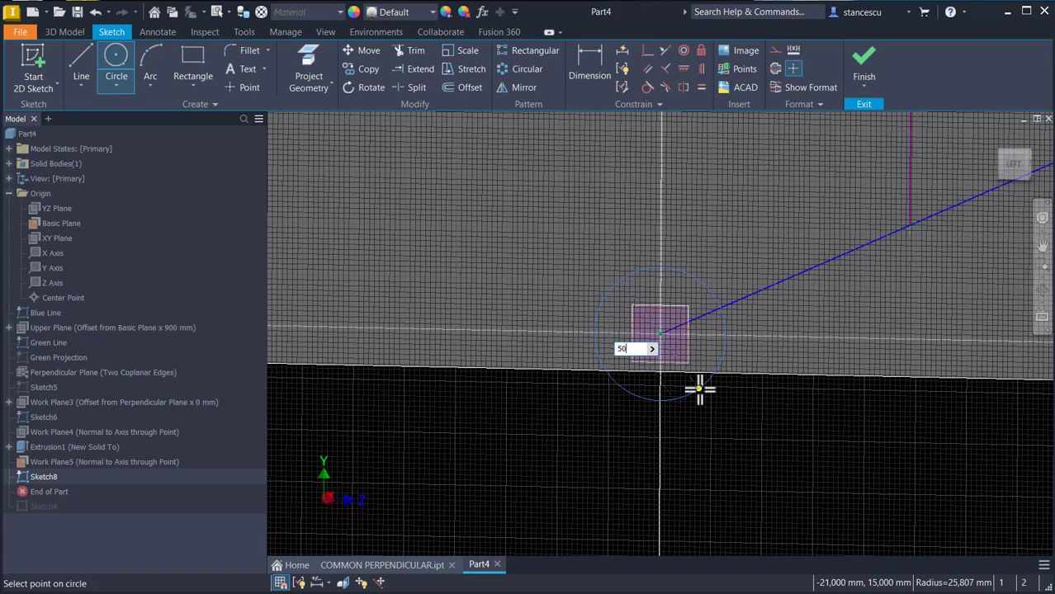
{"action": "key", "text": "Return"}
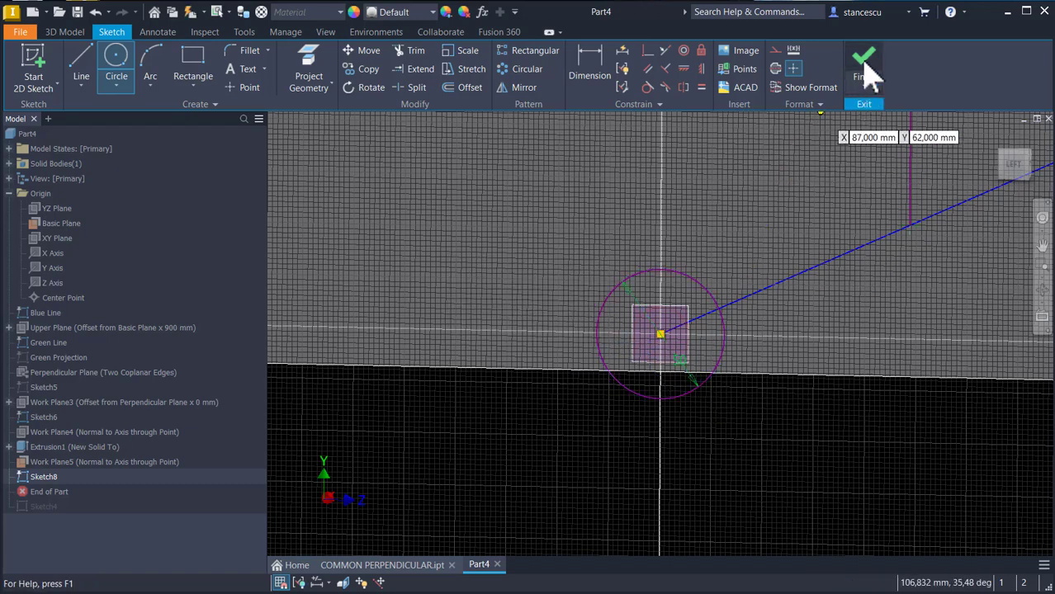
{"action": "left_click", "coordinate": [865, 70]}
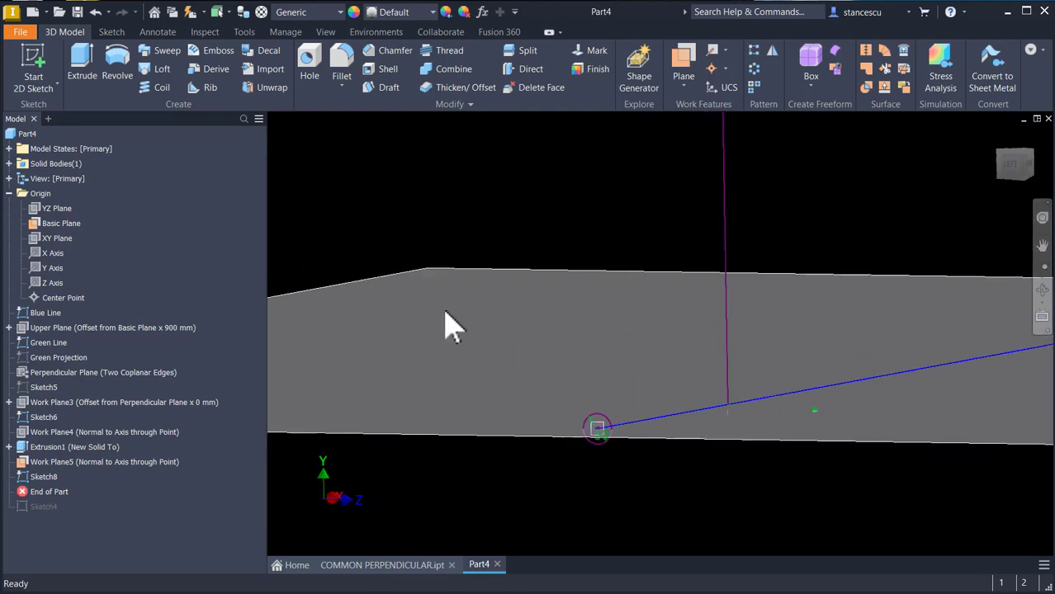
Step: Extrude the circle up to the blue line's far endpoint to form the second rod
{"action": "left_click", "coordinate": [82, 66]}
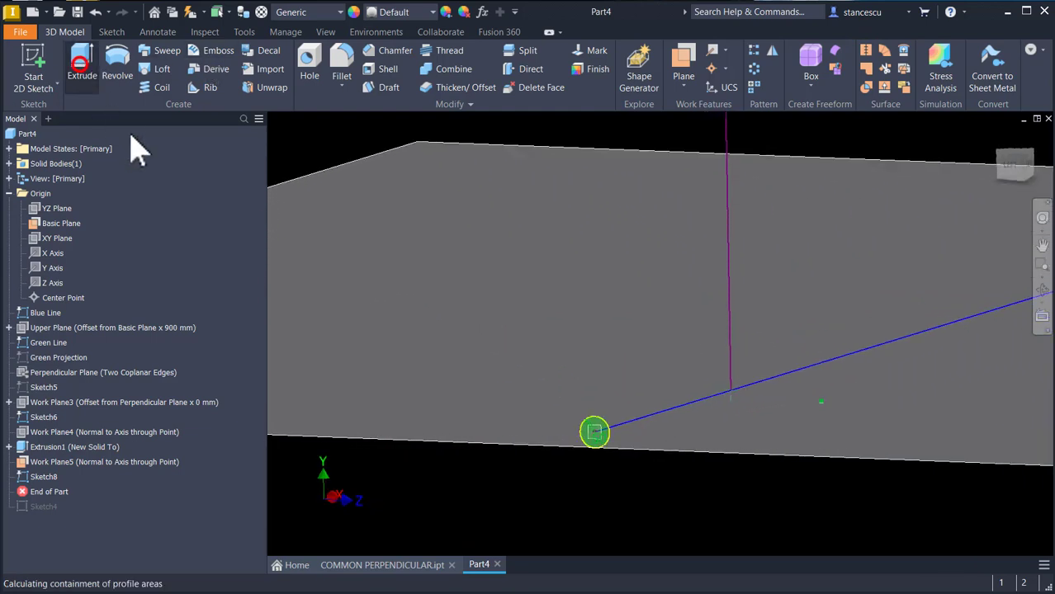
{"action": "middle_click_drag", "start_coordinate": [573, 463], "coordinate": [462, 318], "text": "shift"}
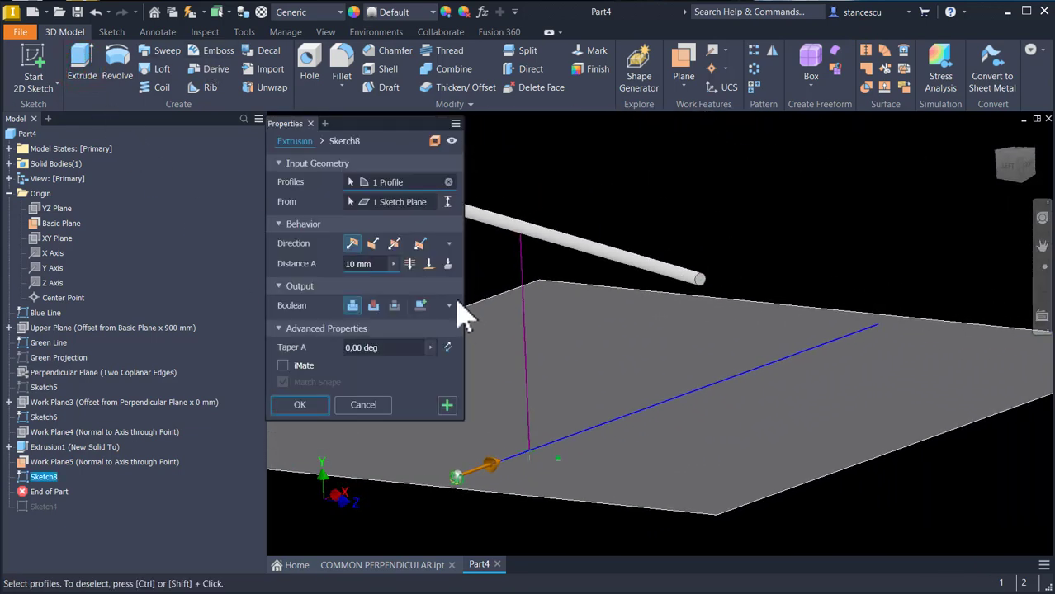
{"action": "left_click", "coordinate": [428, 263]}
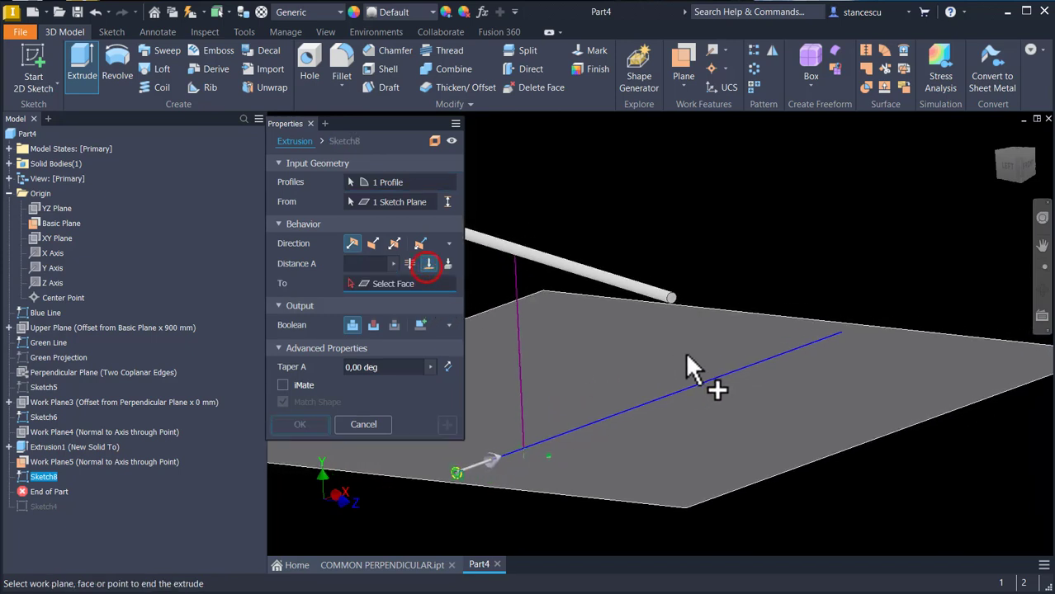
{"action": "left_click", "coordinate": [840, 329]}
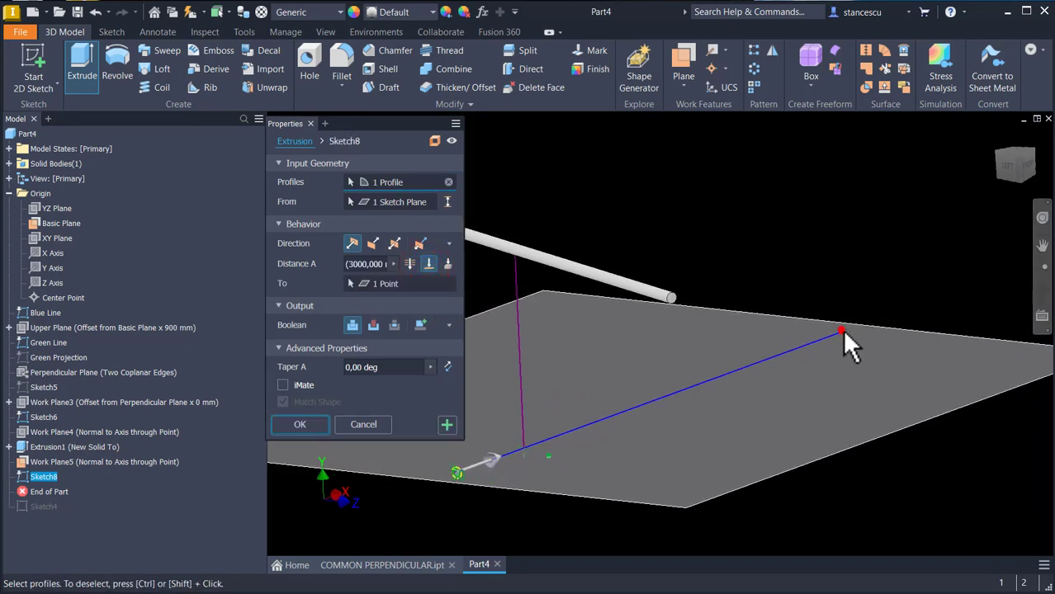
{"action": "left_click", "coordinate": [308, 424]}
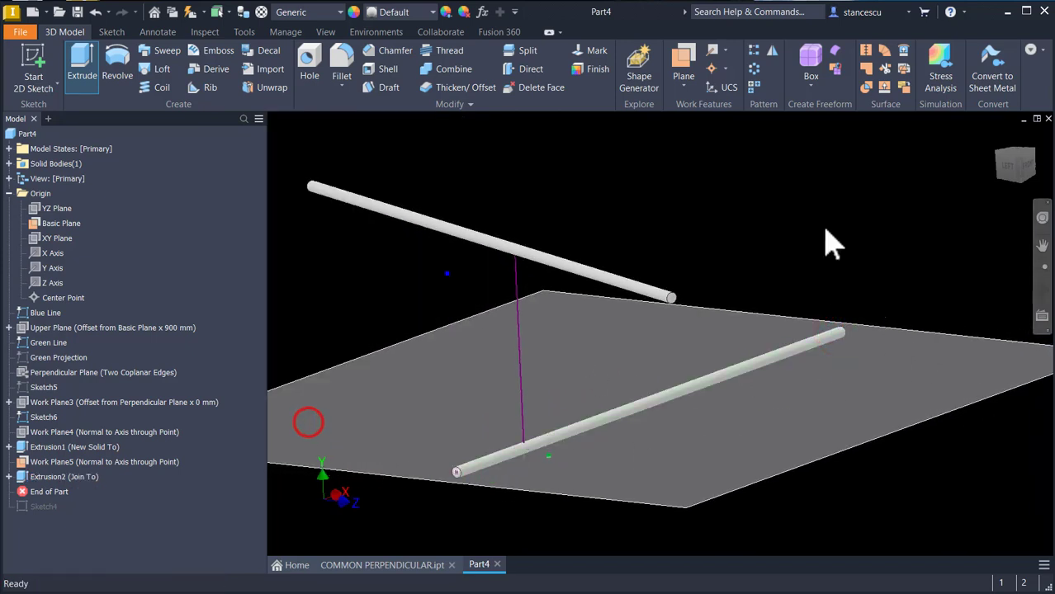
Step: Create a work plane normal to the common perpendicular through its endpoint on the upper rod
{"action": "key", "text": "F6"}
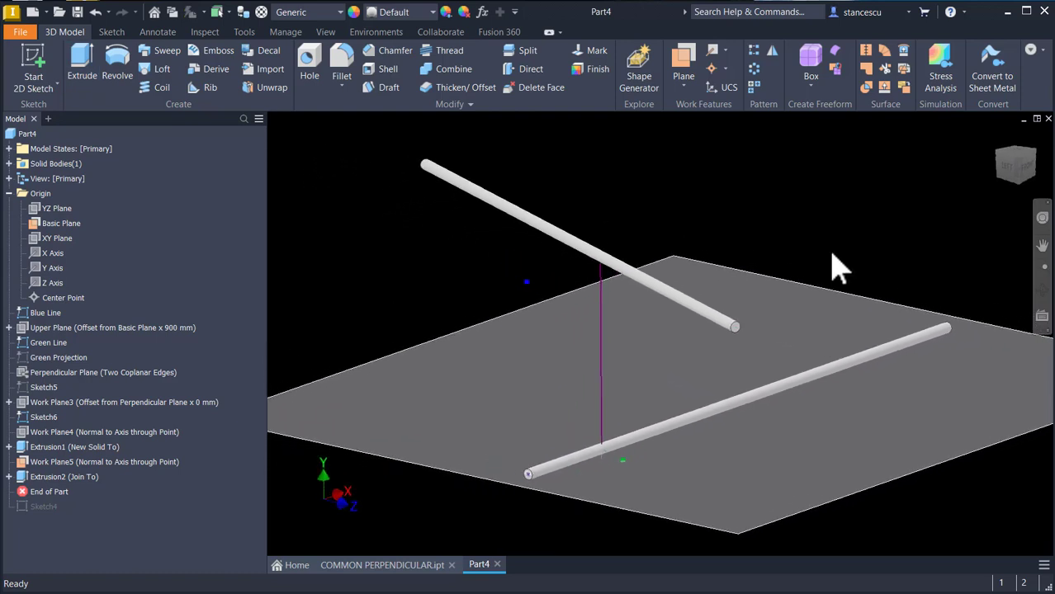
{"action": "left_click", "coordinate": [684, 59]}
{"action": "left_click", "coordinate": [599, 339]}
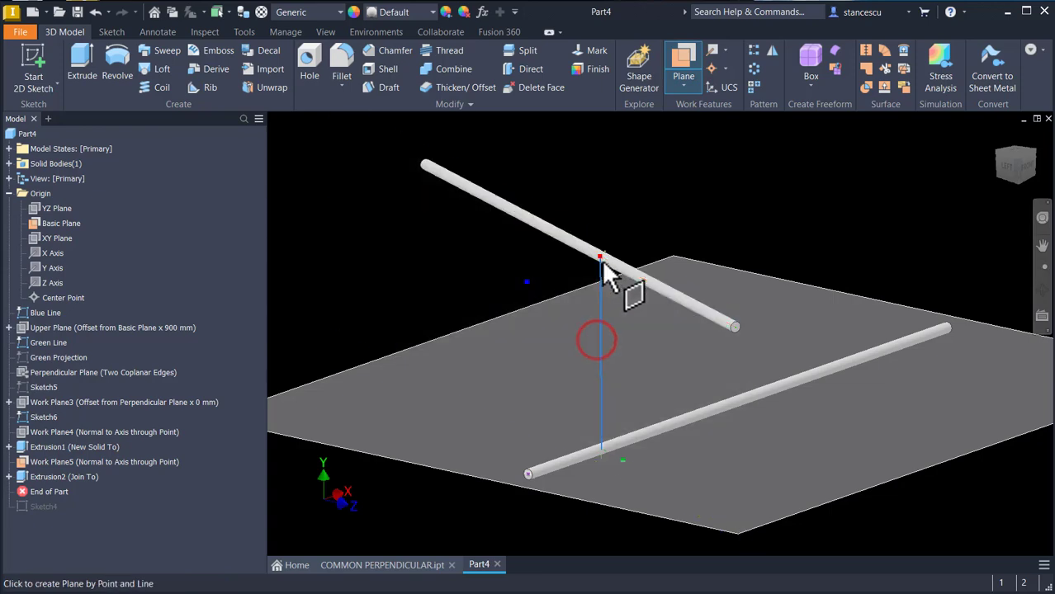
{"action": "left_click", "coordinate": [601, 264]}
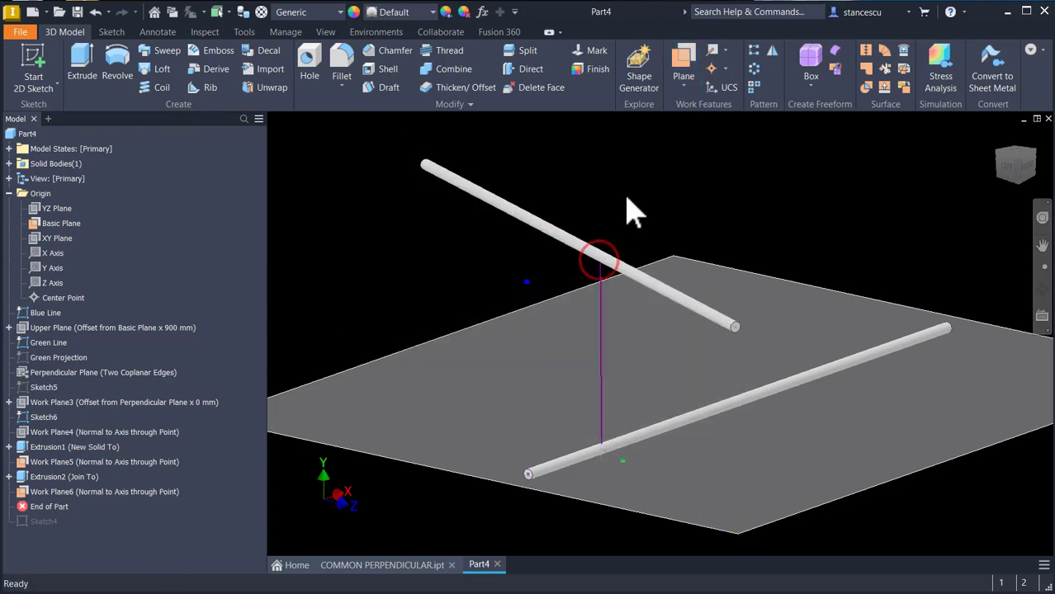
Step: Start a new sketch on Work Plane6 and slice the graphics to see the perpendicular's endpoint
{"action": "left_click", "coordinate": [114, 494]}
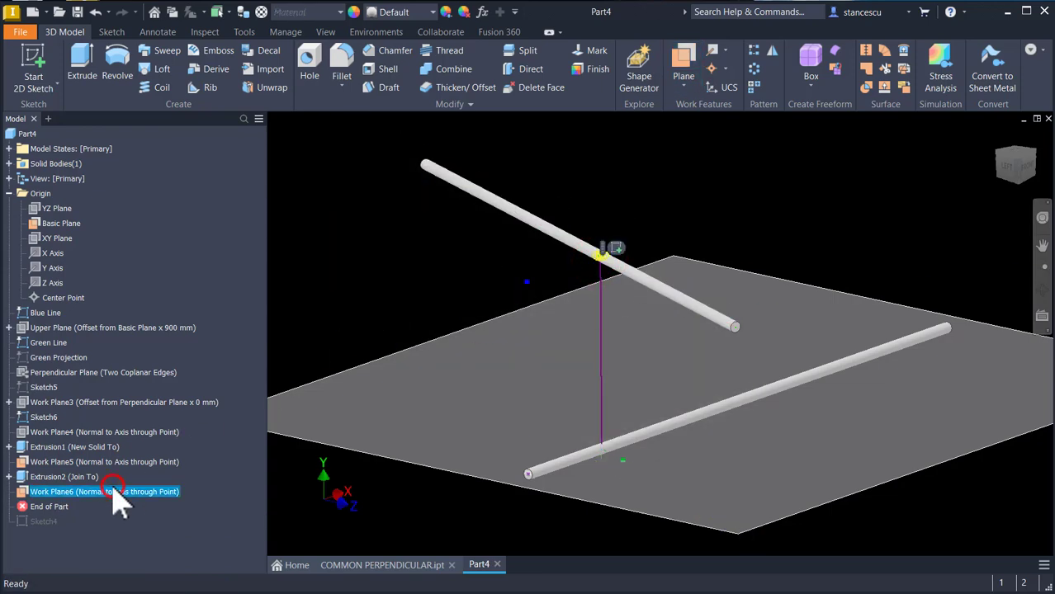
{"action": "left_click", "coordinate": [618, 248]}
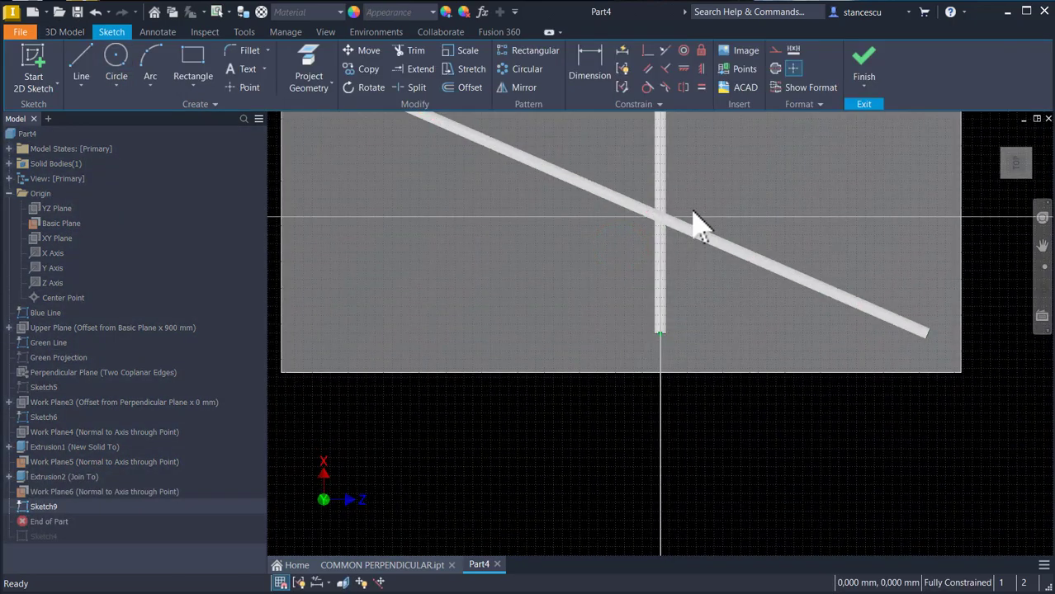
{"action": "key", "text": "F7"}
{"action": "scroll", "coordinate": [684, 211], "scroll_direction": "up", "scroll_amount": 3}
{"action": "mouse_move", "coordinate": [683, 208]}
{"action": "middle_mouse_down", "text": "shift"}
{"action": "mouse_move", "coordinate": [684, 232]}
{"action": "mouse_move", "coordinate": [629, 207]}
{"action": "middle_mouse_up", "text": "shift"}
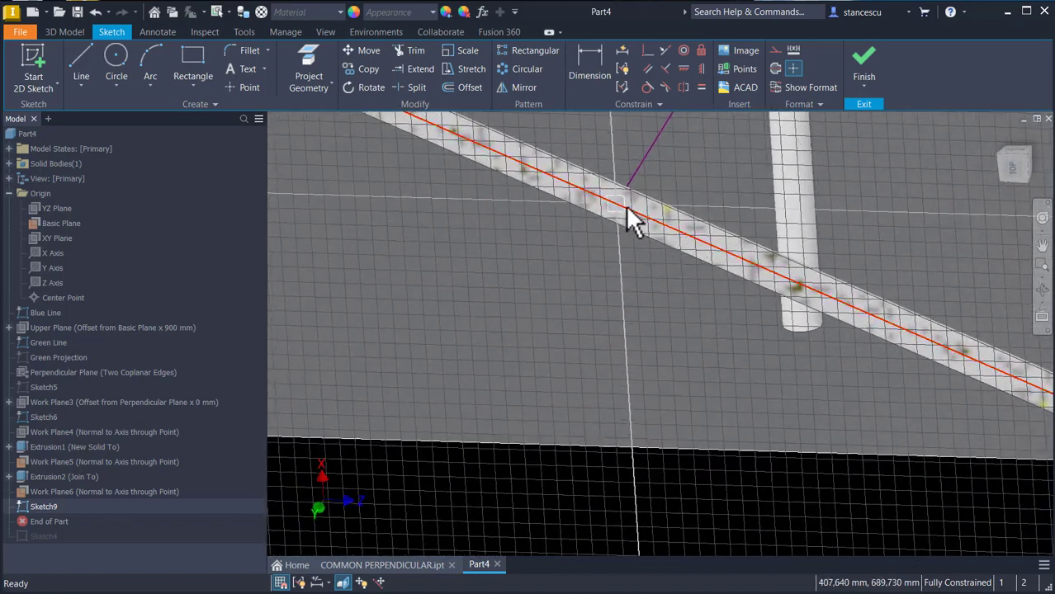
Step: Project the common perpendicular and draw a 50 mm diameter circle centred at its endpoint, then finish the sketch
{"action": "left_click", "coordinate": [309, 66]}
{"action": "left_click", "coordinate": [639, 159]}
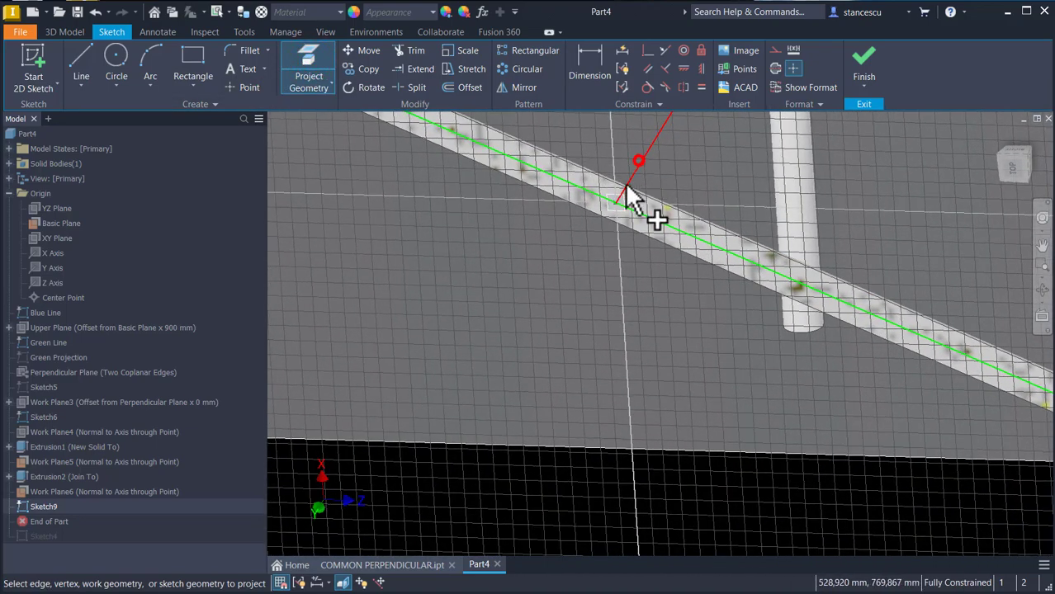
{"action": "left_click", "coordinate": [118, 62]}
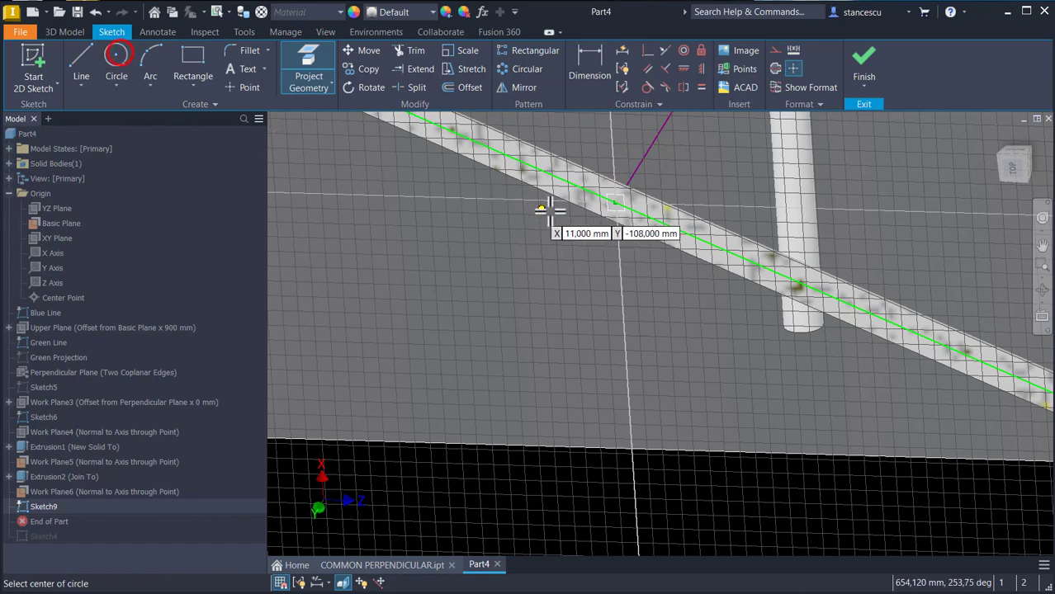
{"action": "left_click", "coordinate": [615, 202]}
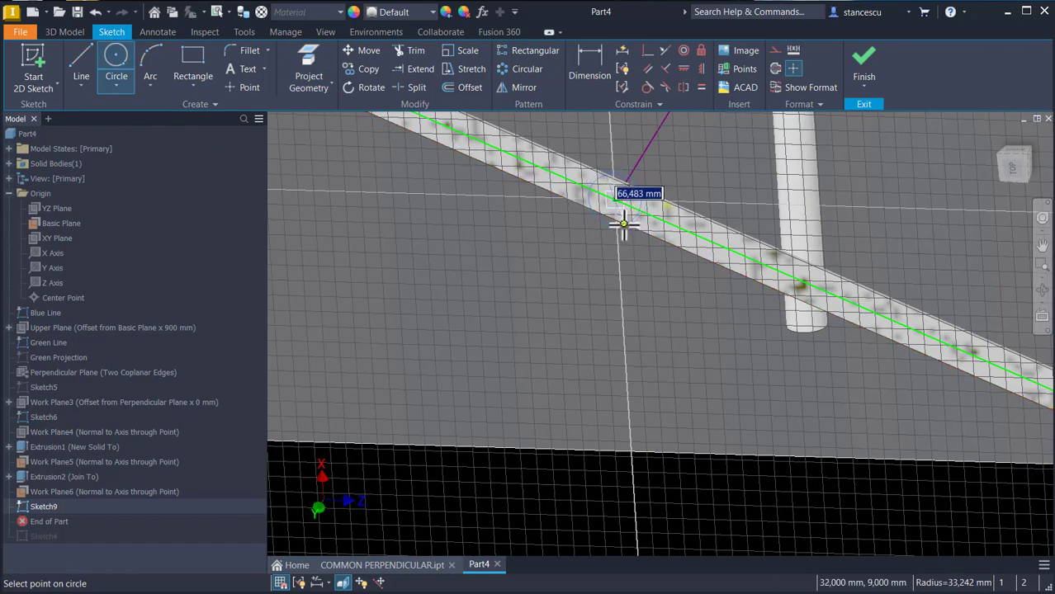
{"action": "key", "text": "Return"}
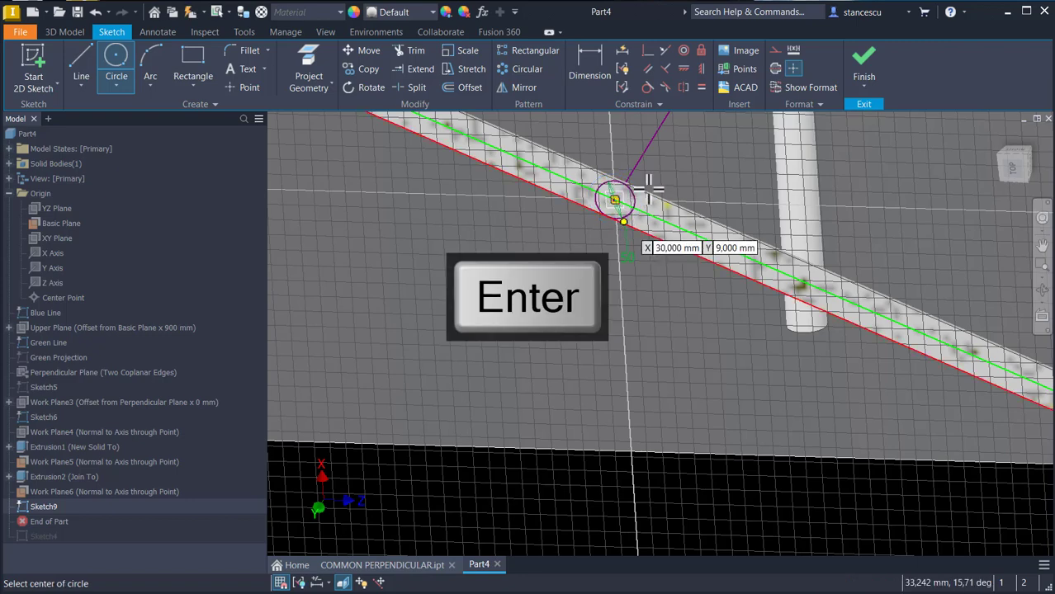
{"action": "left_click", "coordinate": [870, 60]}
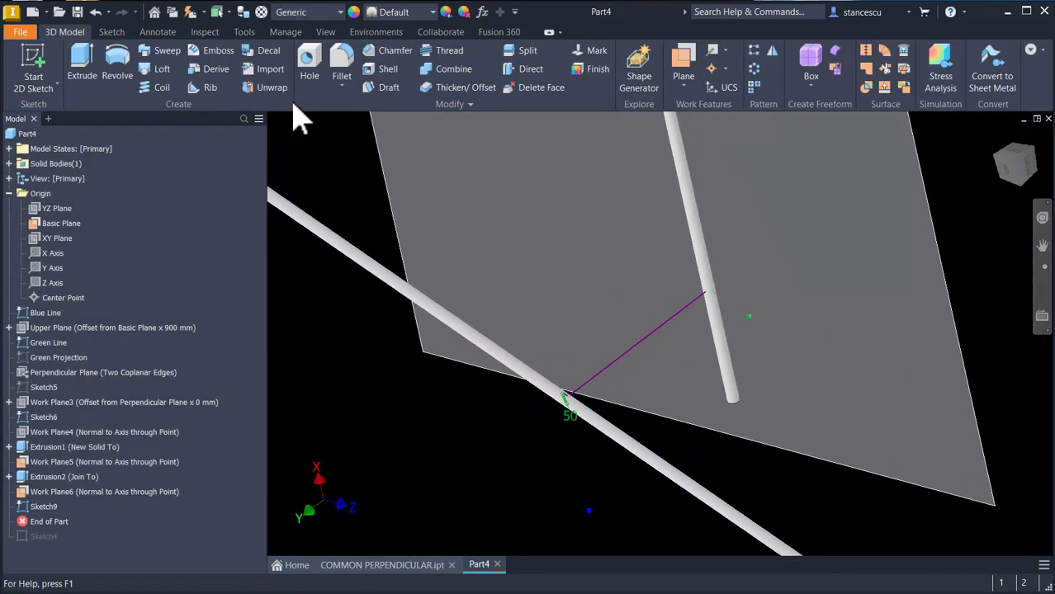
Step: Extrude the circle To Next in the reversed direction so the perpendicular becomes a rod joining both rods
{"action": "left_click", "coordinate": [82, 72]}
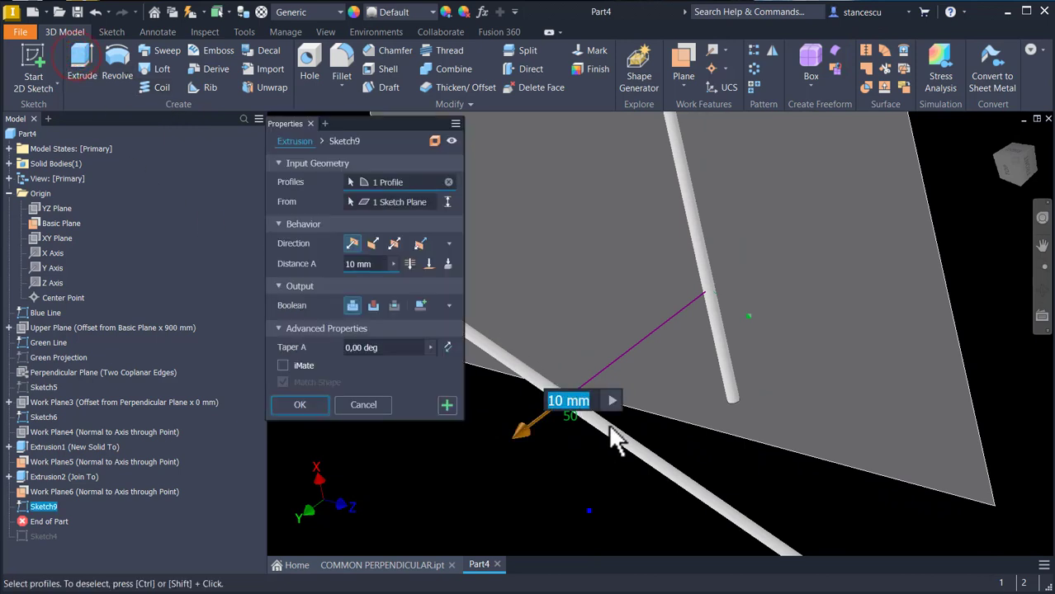
{"action": "left_click", "coordinate": [447, 264]}
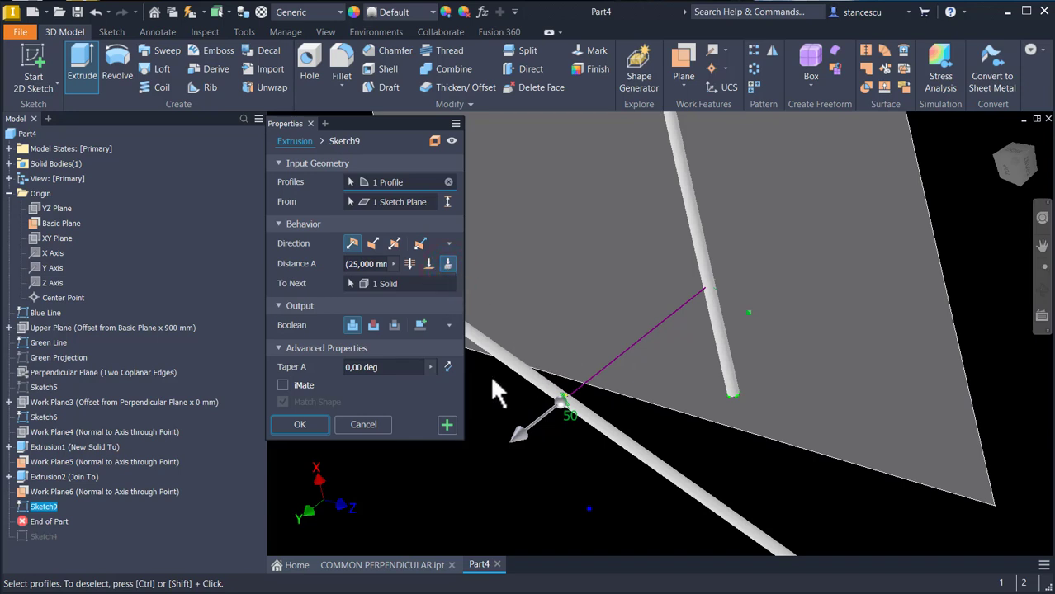
{"action": "left_click", "coordinate": [373, 245]}
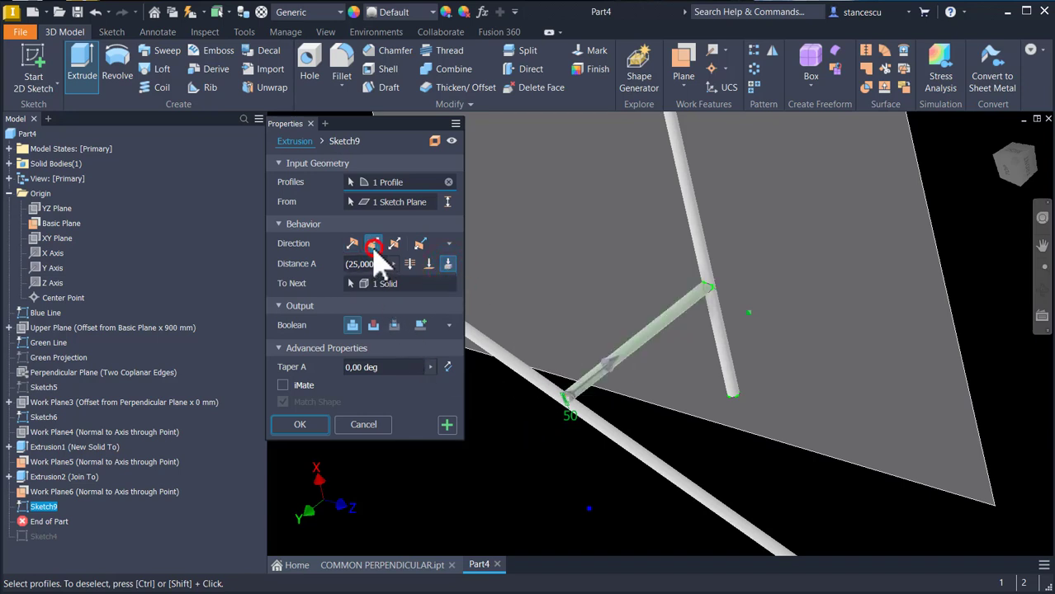
{"action": "middle_click_drag", "start_coordinate": [658, 375], "coordinate": [741, 265], "text": "shift"}
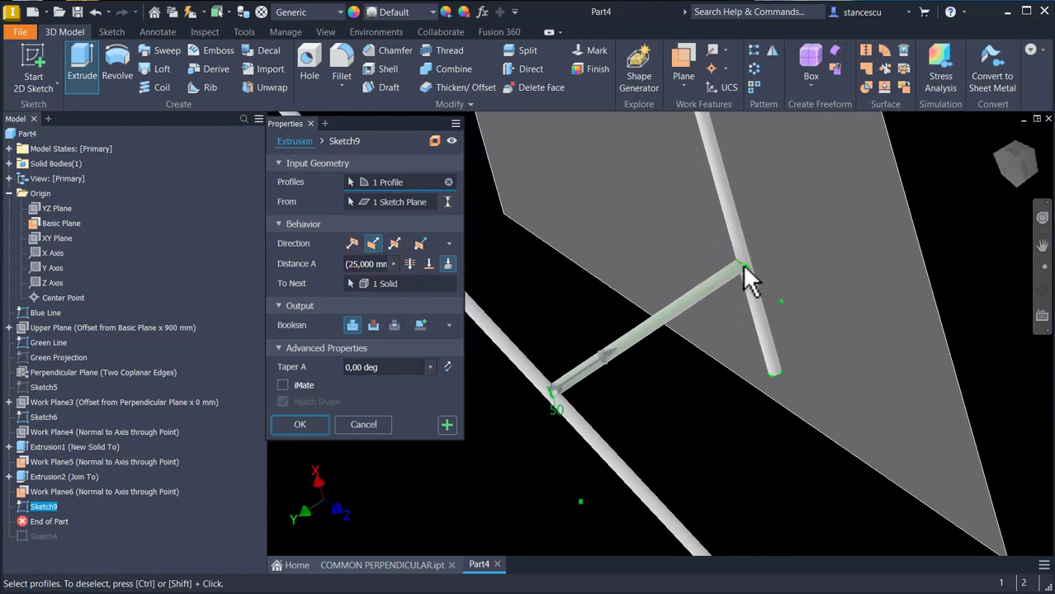
{"action": "left_click", "coordinate": [305, 425]}
Step: Hide Sketch6 and the Blue Line sketch
{"action": "key", "text": "F6"}
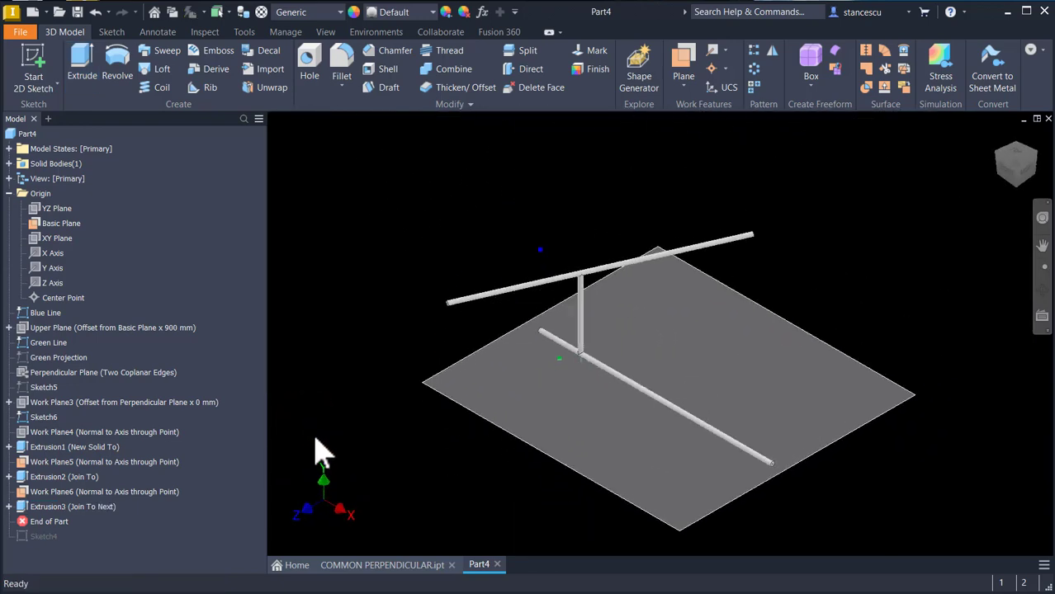
{"action": "right_click", "coordinate": [24, 419]}
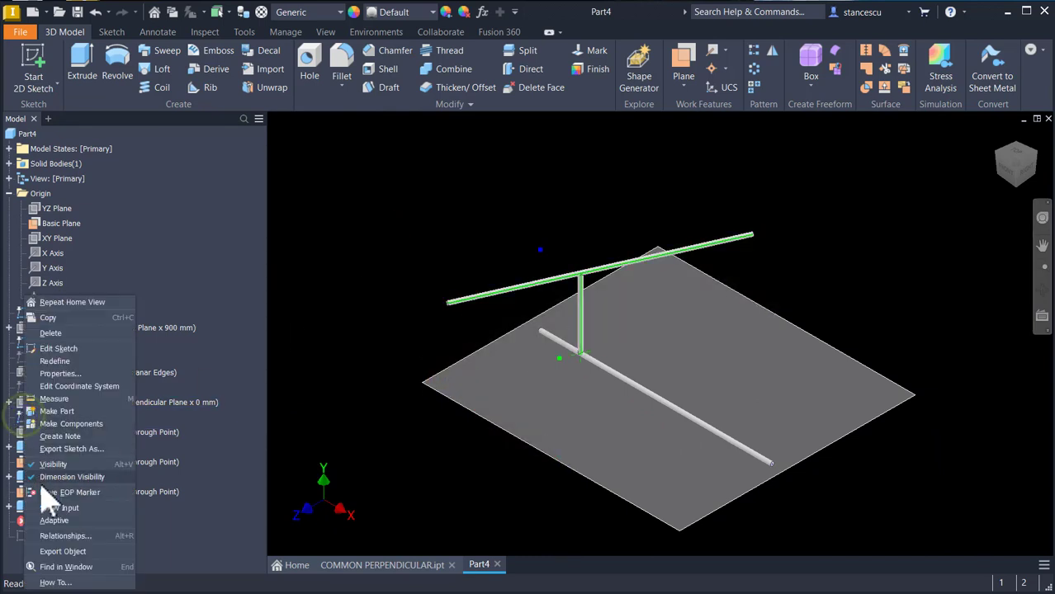
{"action": "left_click", "coordinate": [52, 465]}
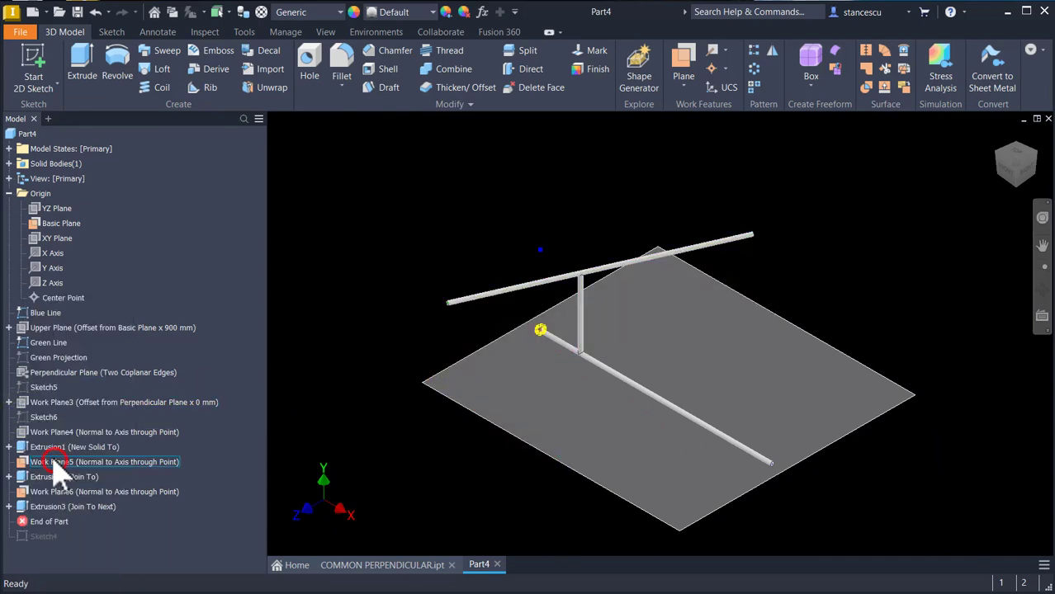
{"action": "right_click", "coordinate": [31, 317]}
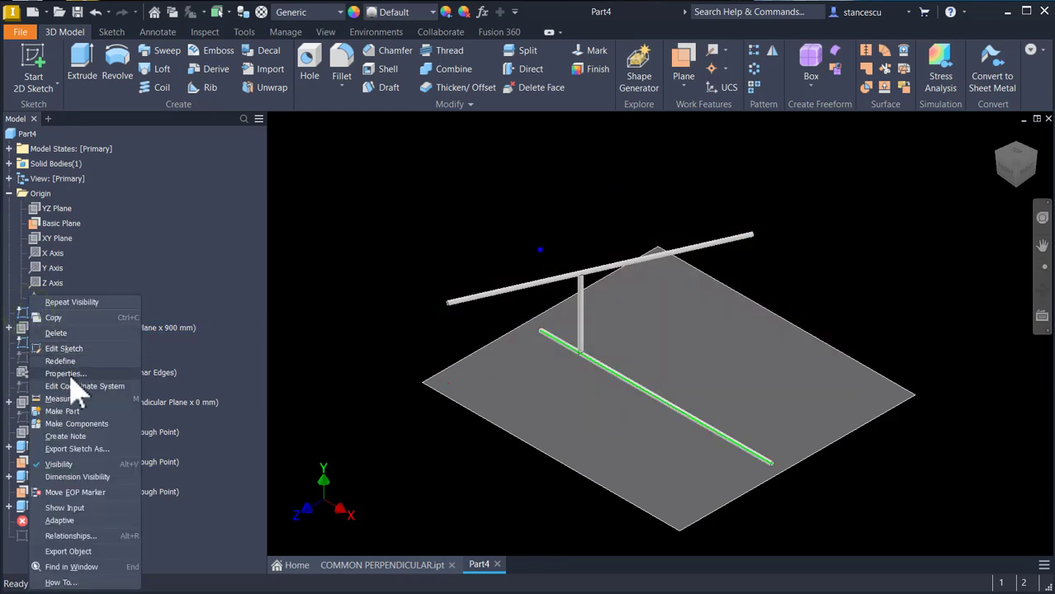
{"action": "left_click", "coordinate": [68, 465]}
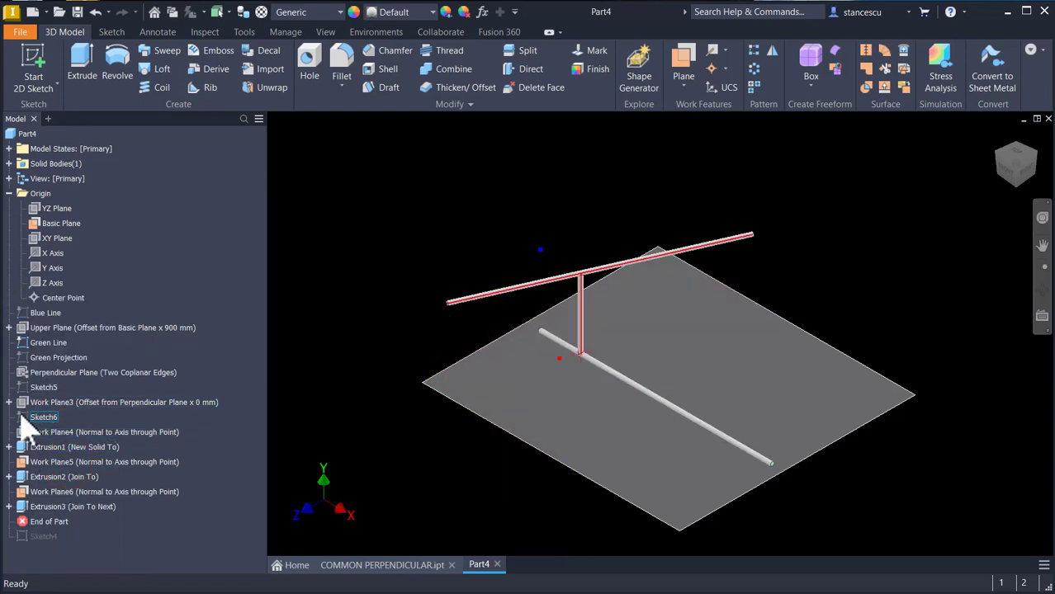
Step: Hide Work Plane5 and Work Plane6
{"action": "right_click", "coordinate": [22, 465]}
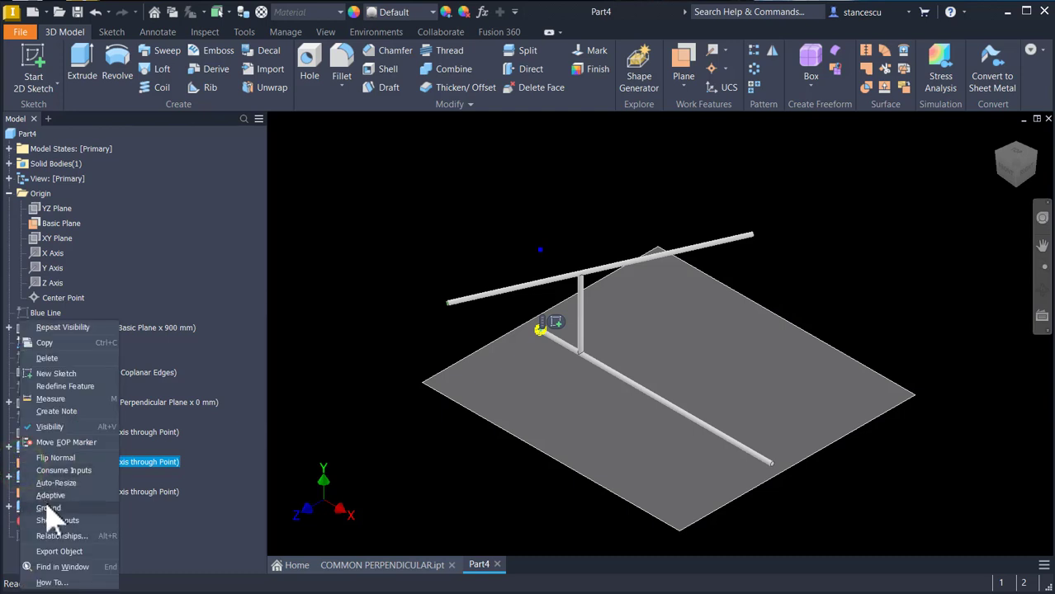
{"action": "left_click", "coordinate": [49, 425]}
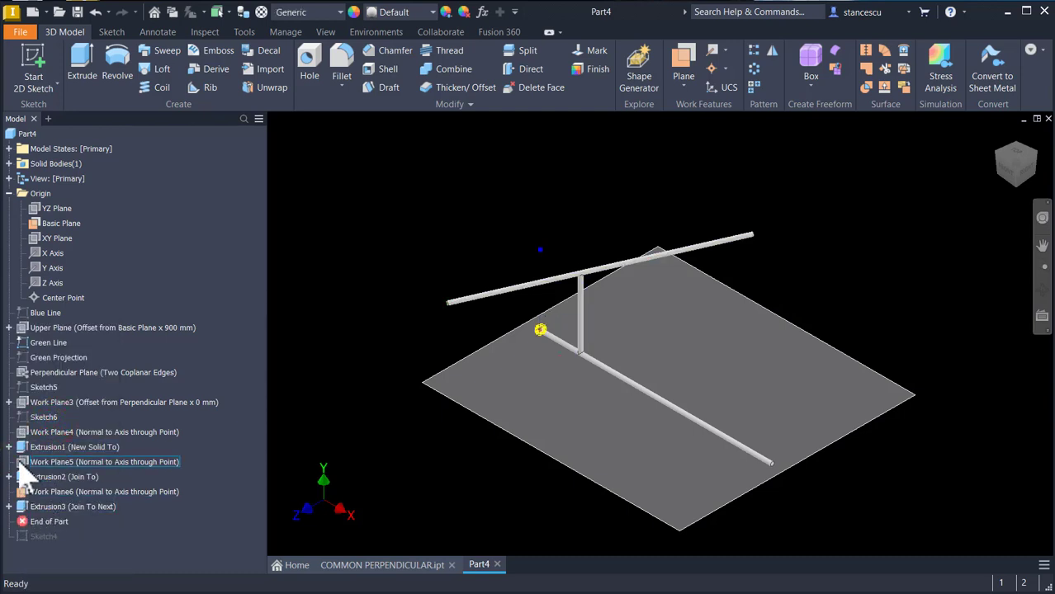
{"action": "left_click", "coordinate": [23, 493]}
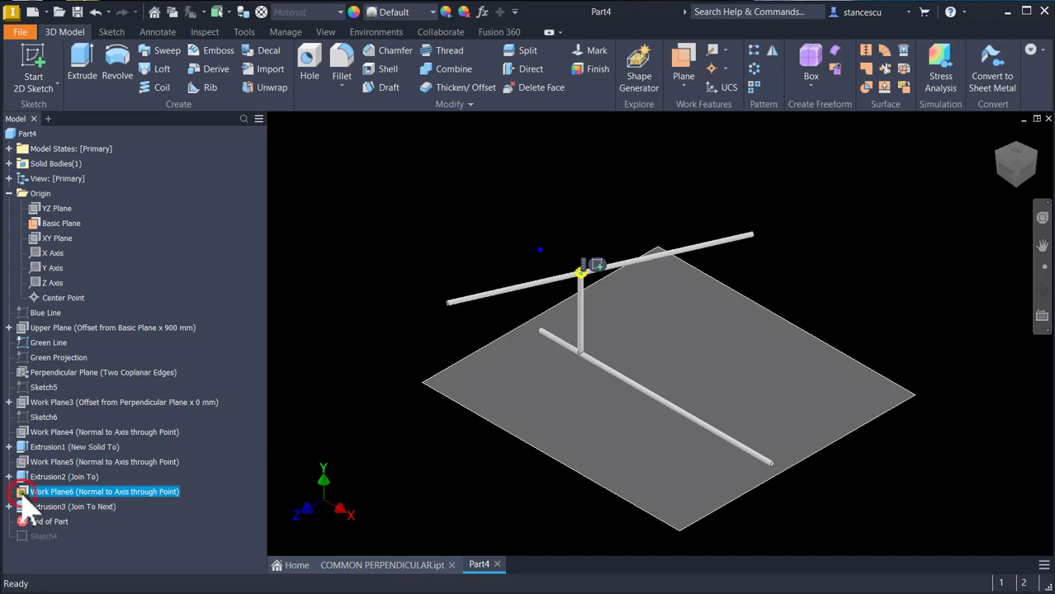
{"action": "right_click", "coordinate": [23, 493]}
{"action": "left_click", "coordinate": [46, 429]}
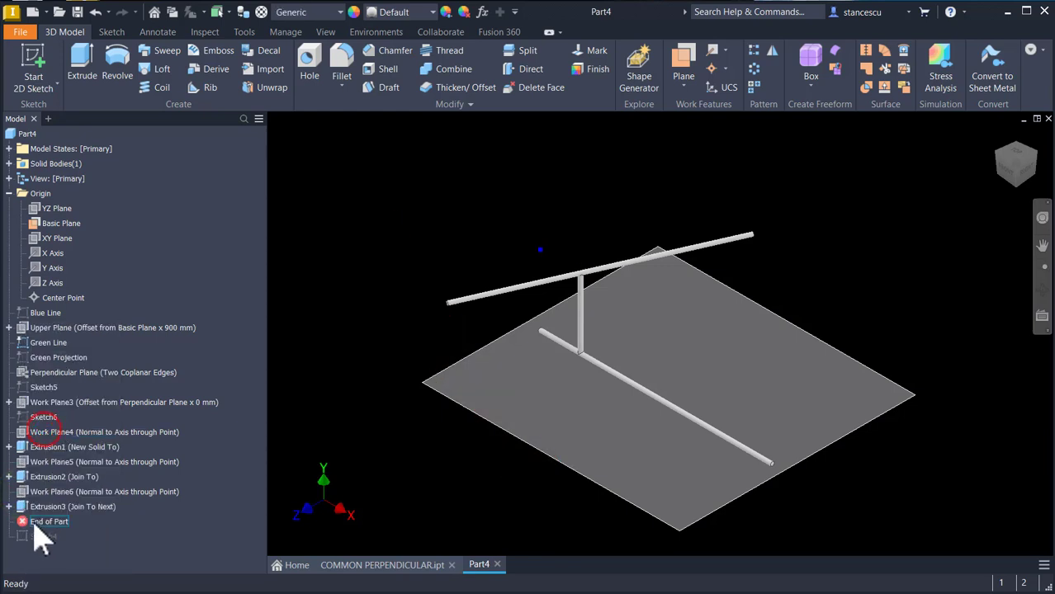
Step: Hide the Green Line sketch and the Basic Plane
{"action": "left_click", "coordinate": [484, 208]}
{"action": "right_click", "coordinate": [51, 343]}
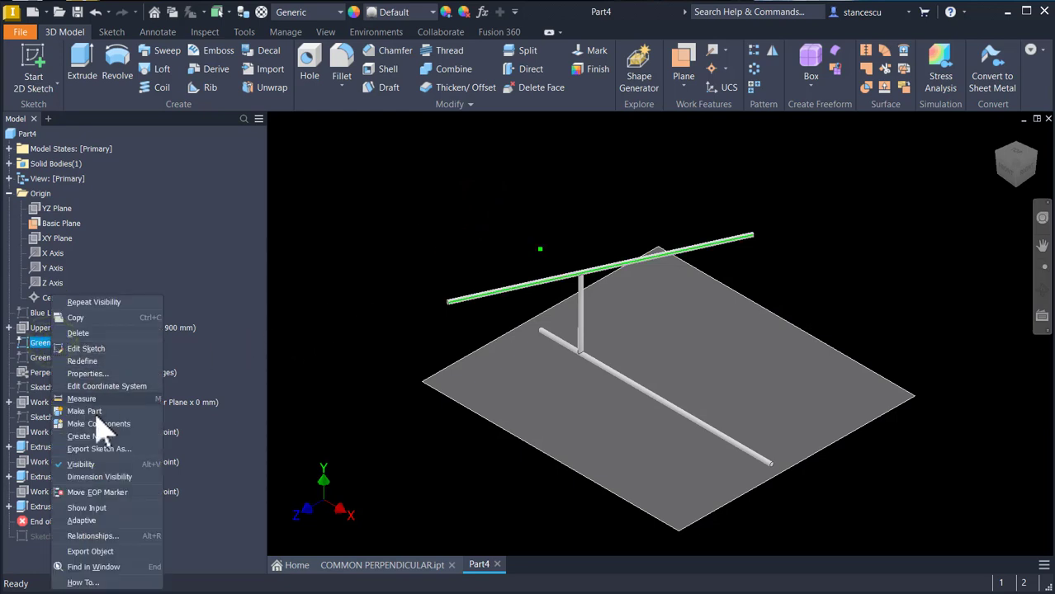
{"action": "left_click", "coordinate": [97, 466]}
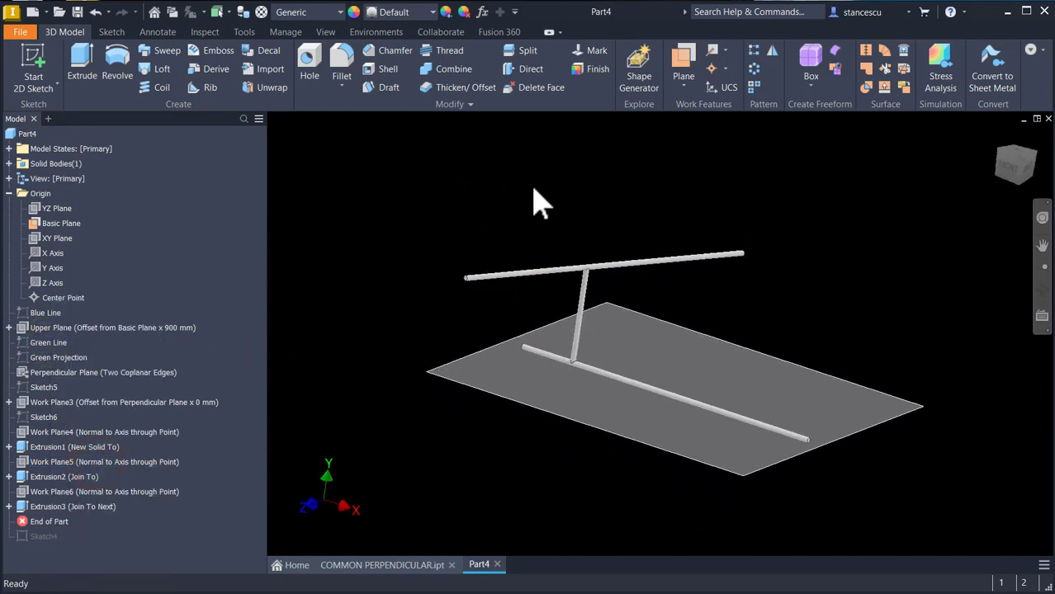
{"action": "right_click", "coordinate": [51, 224]}
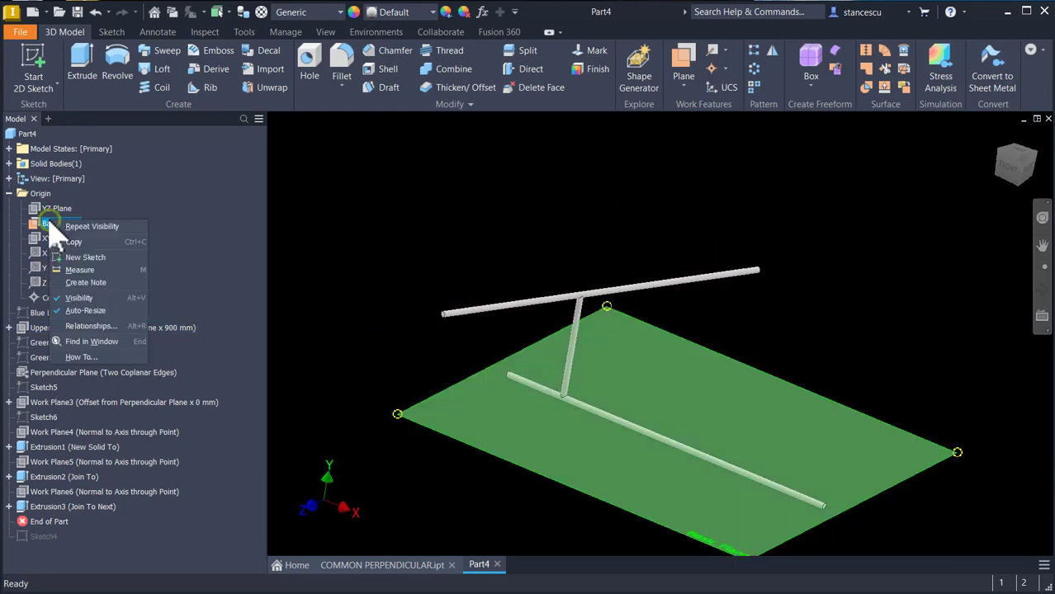
{"action": "left_click", "coordinate": [81, 298]}
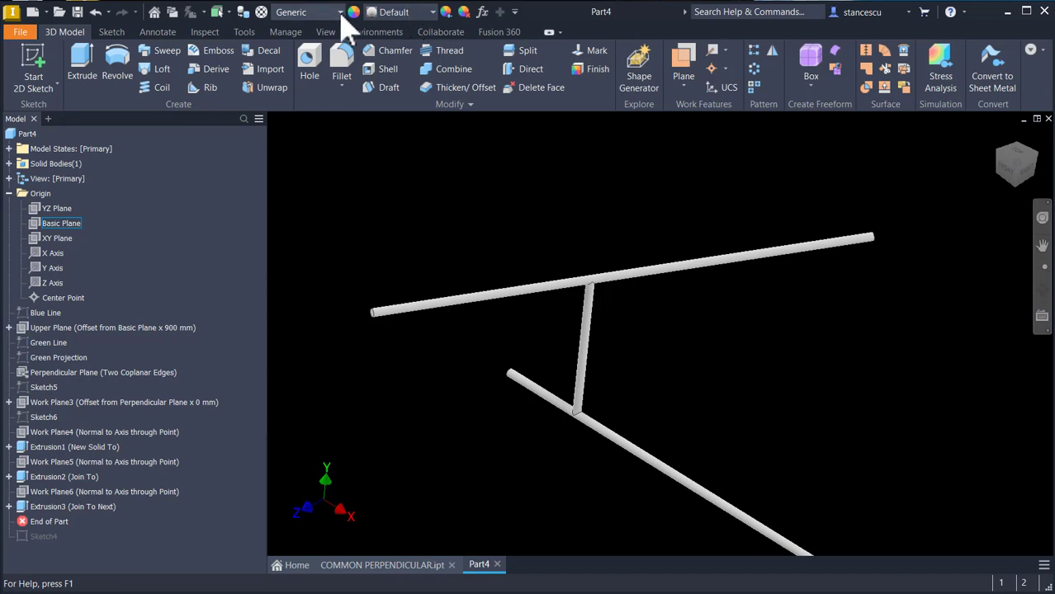
Step: Set the part material to Steel, Carbon
{"action": "left_click", "coordinate": [339, 12]}
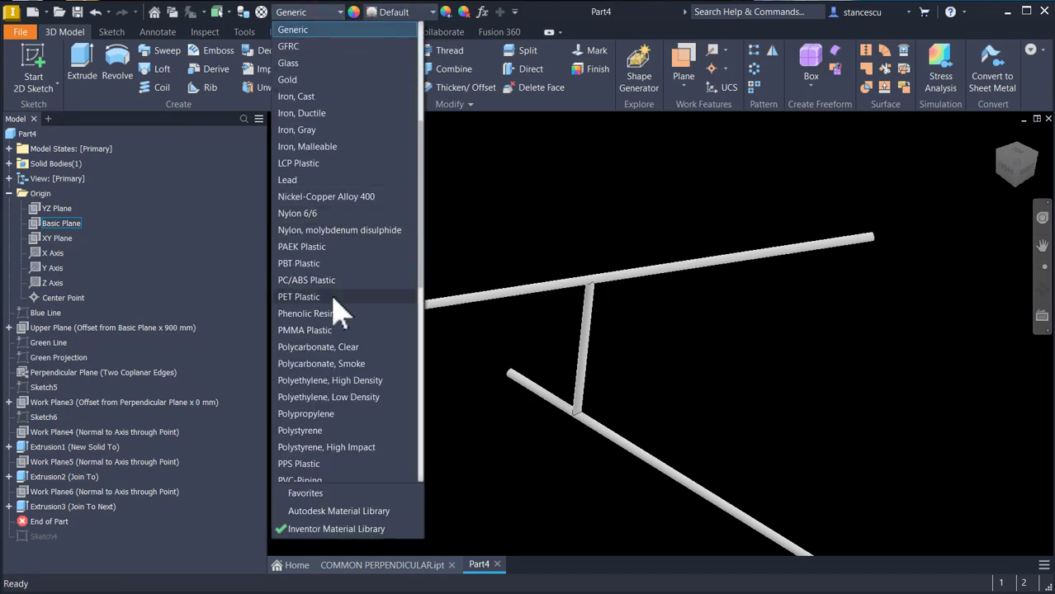
{"action": "scroll", "coordinate": [338, 307], "scroll_direction": "down", "scroll_amount": 7}
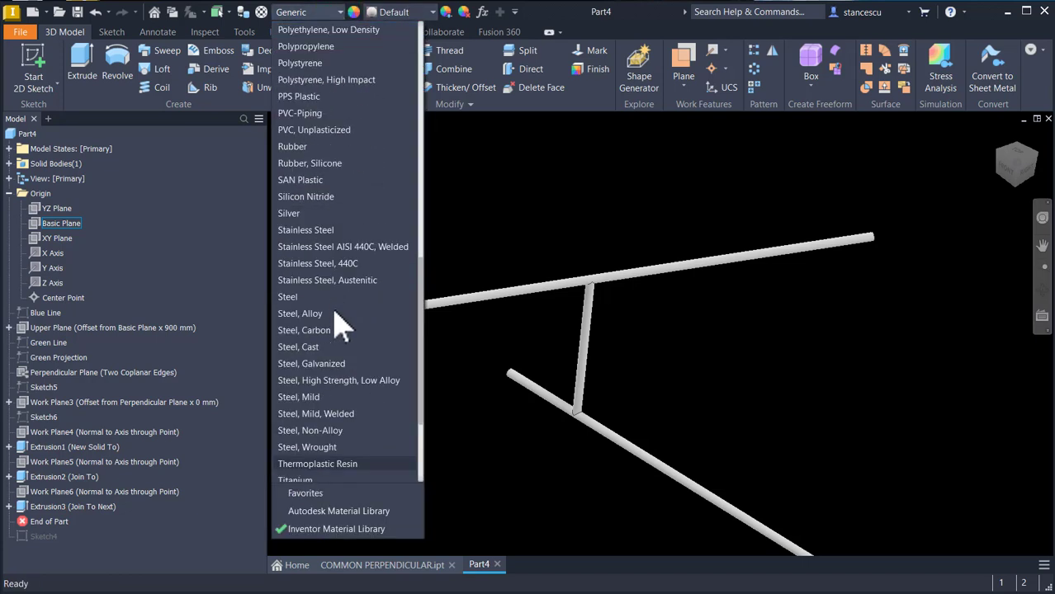
{"action": "left_click", "coordinate": [318, 330]}
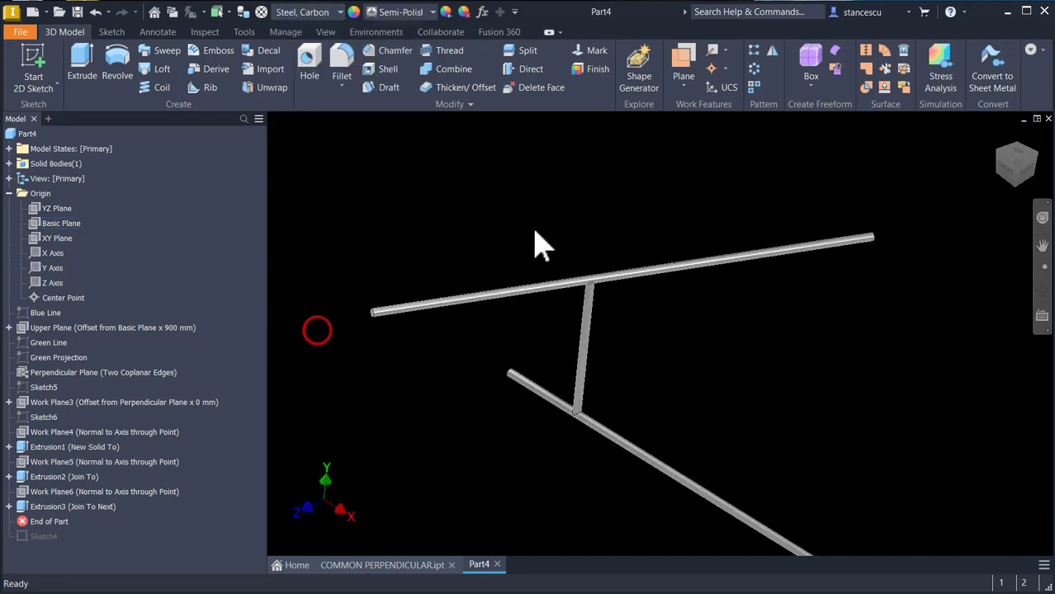
Step: Give the upper rod the Blue - Wall Paint - Glossy appearance
{"action": "left_click", "coordinate": [735, 262]}
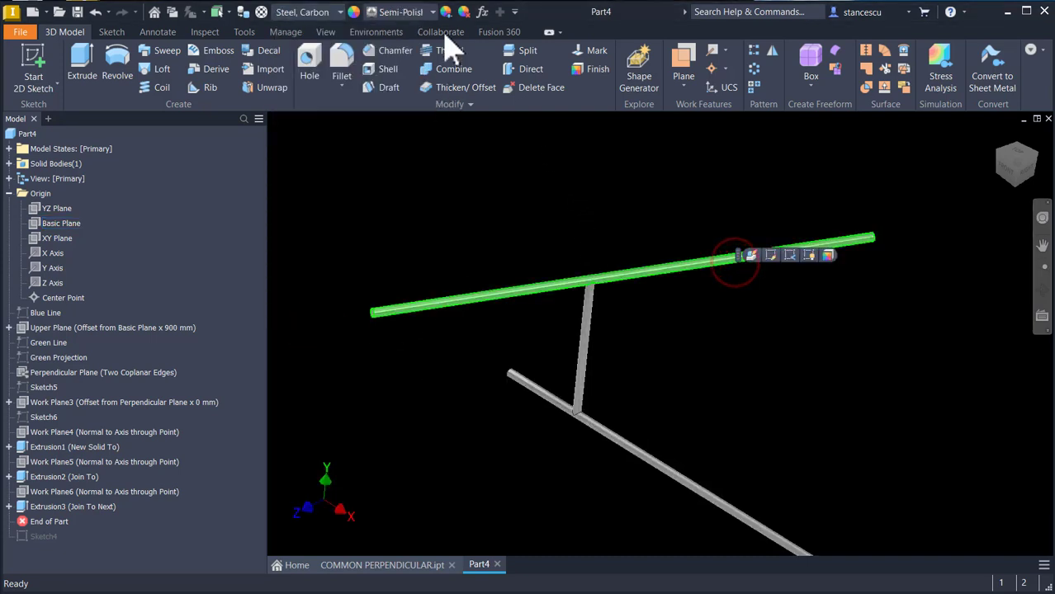
{"action": "left_click", "coordinate": [433, 13]}
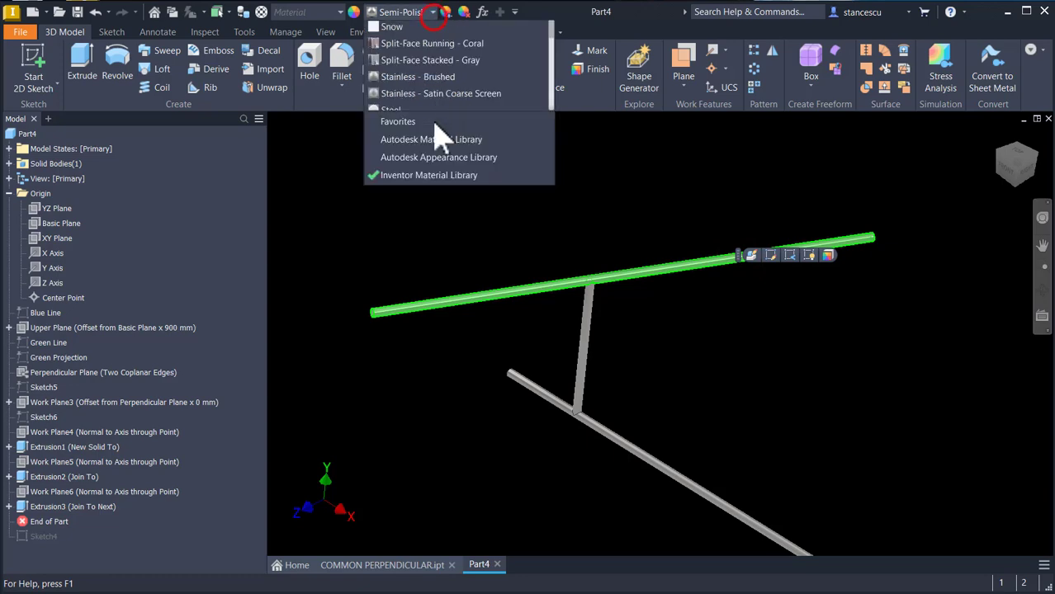
{"action": "scroll", "coordinate": [429, 239], "scroll_direction": "up", "scroll_amount": 15}
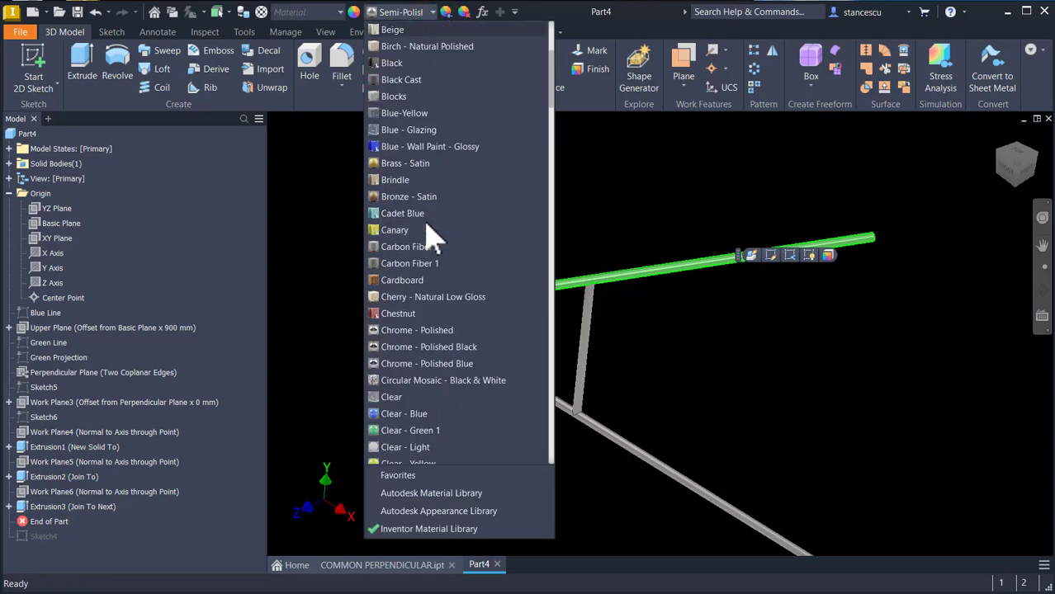
{"action": "left_click", "coordinate": [435, 148]}
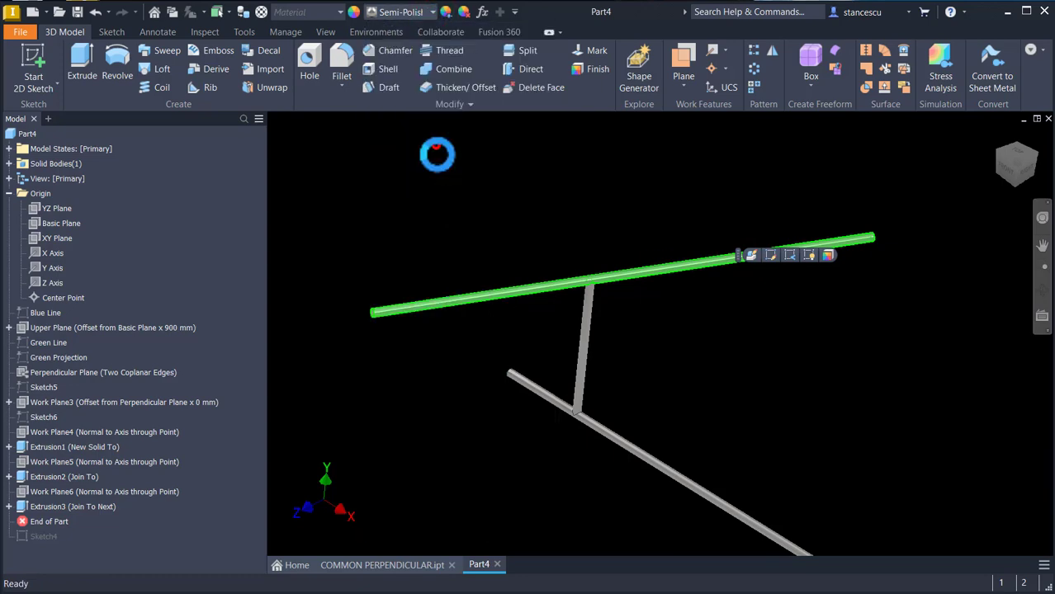
Step: Give the lower rod the Green Polished appearance
{"action": "left_click", "coordinate": [669, 471]}
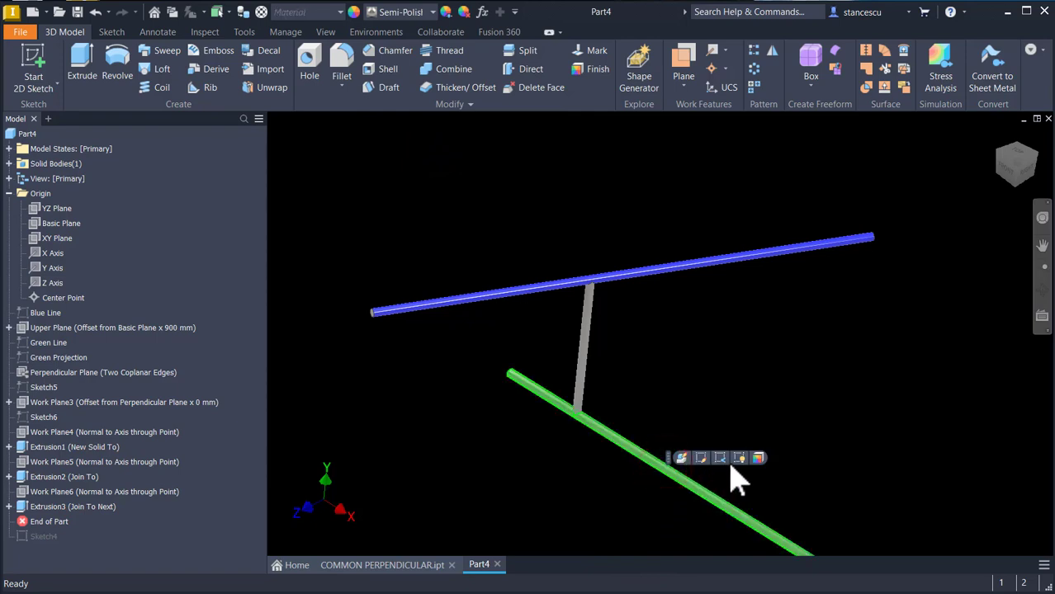
{"action": "left_click", "coordinate": [411, 14]}
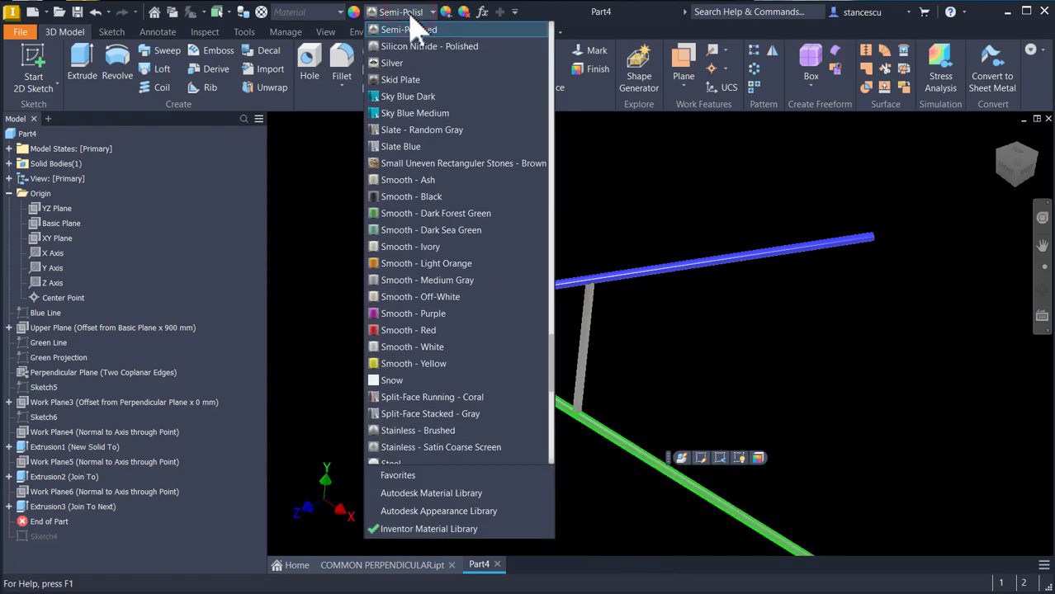
{"action": "scroll", "coordinate": [408, 256], "scroll_direction": "up", "scroll_amount": 15}
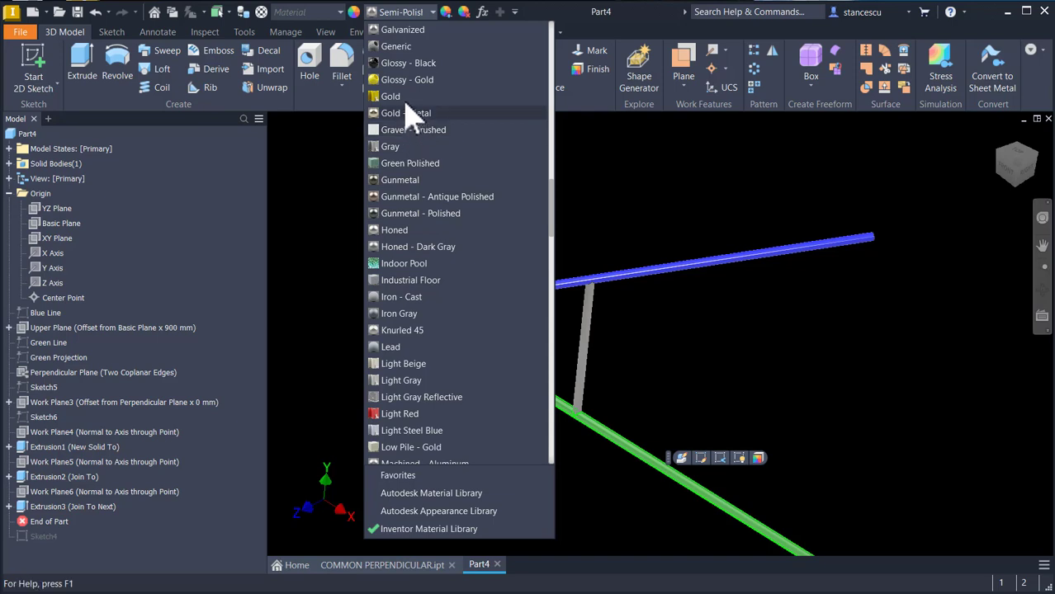
{"action": "left_click", "coordinate": [411, 168]}
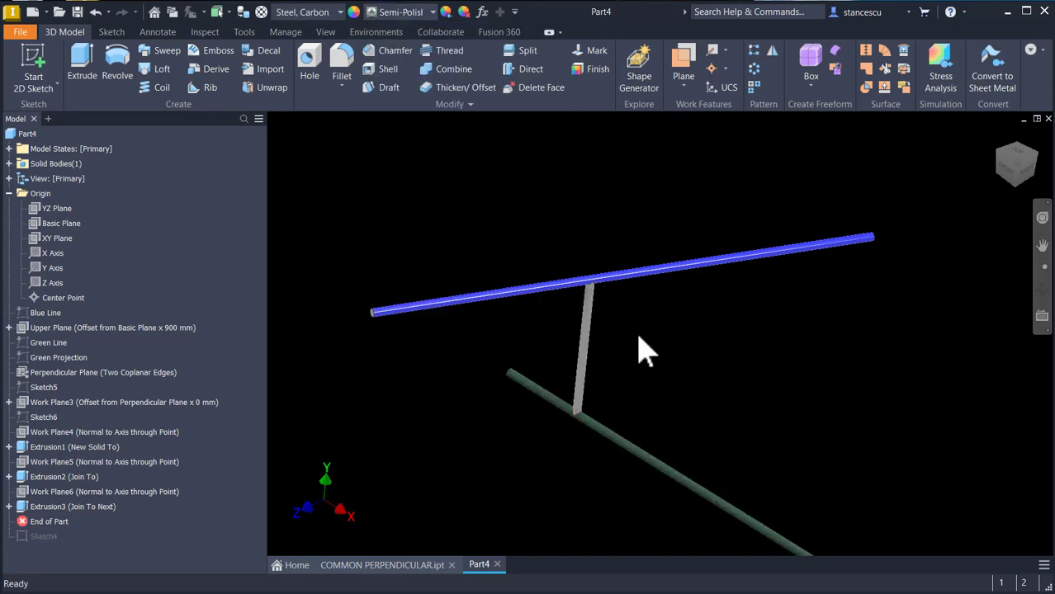
Step: Give the perpendicular rod a red appearance
{"action": "left_click", "coordinate": [585, 328]}
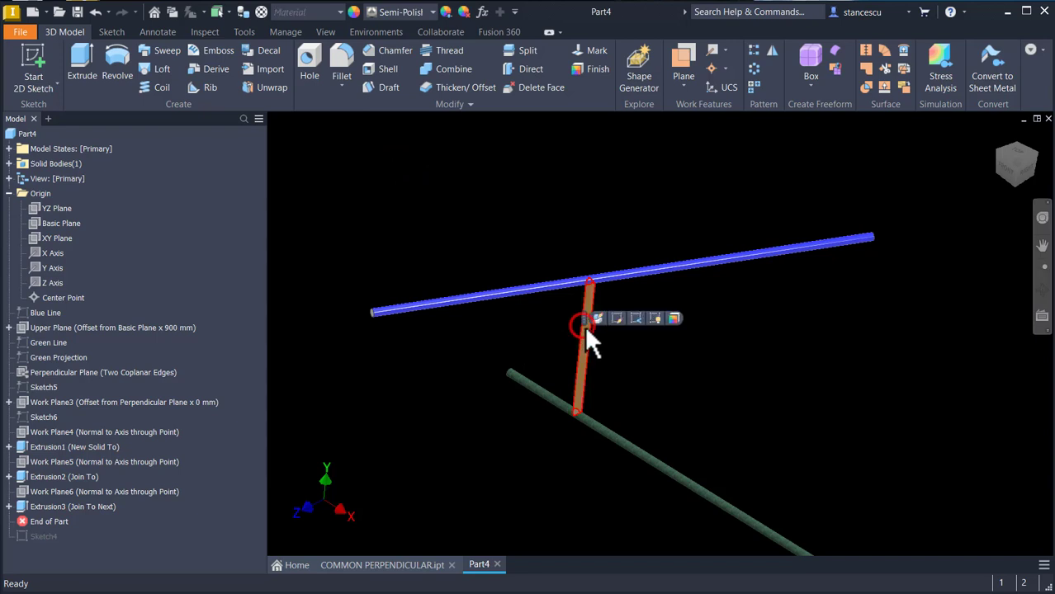
{"action": "left_click", "coordinate": [413, 13]}
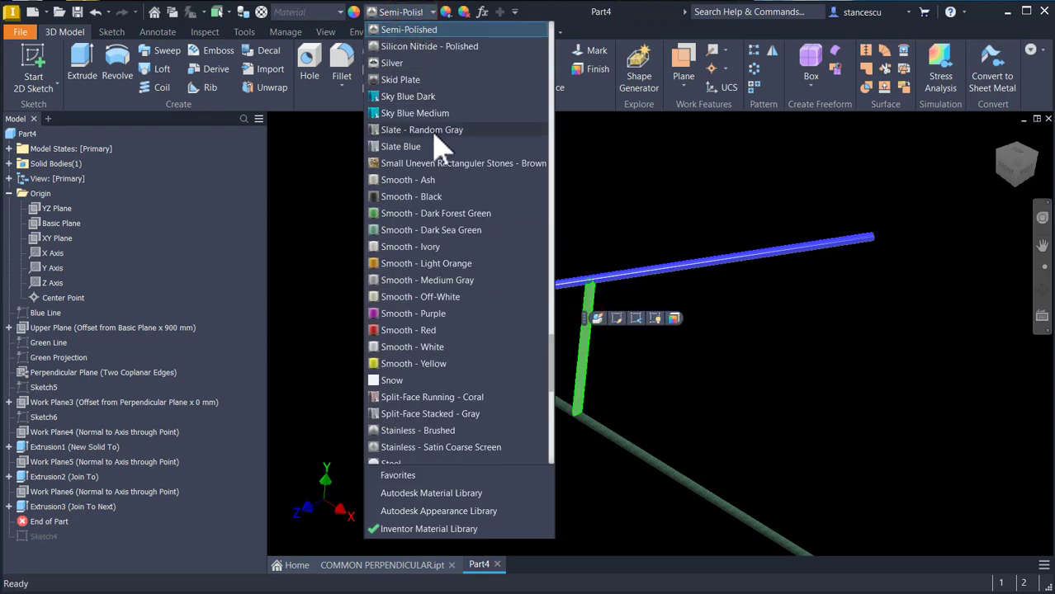
{"action": "scroll", "coordinate": [438, 144], "scroll_direction": "up", "scroll_amount": 3}
{"action": "left_click", "coordinate": [396, 31]}
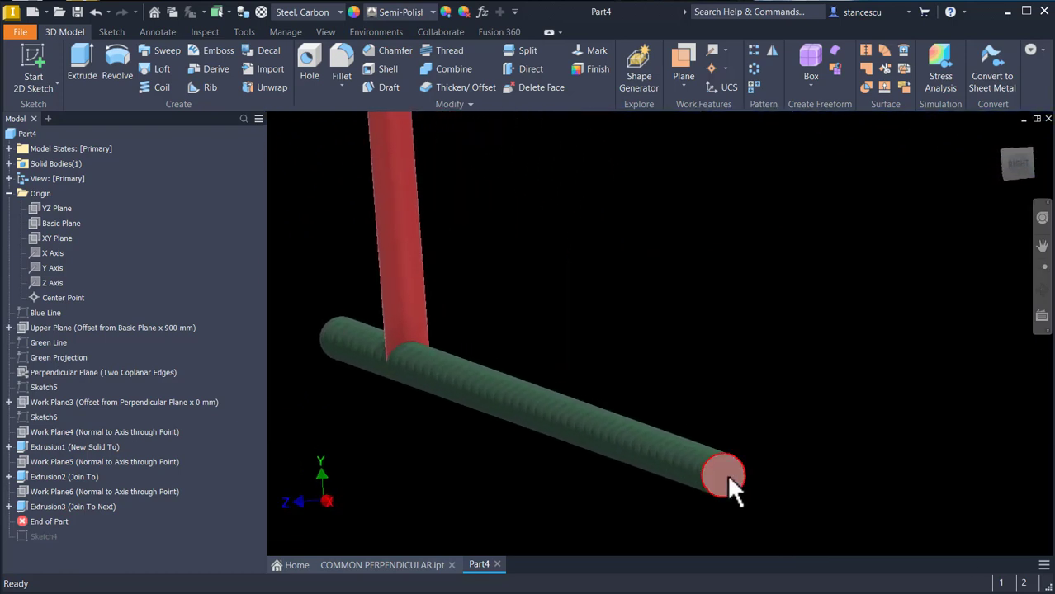
Step: Sketch a 40 mm diameter circle centred on the lower rod's end face and finish the sketch
{"action": "left_click", "coordinate": [728, 474]}
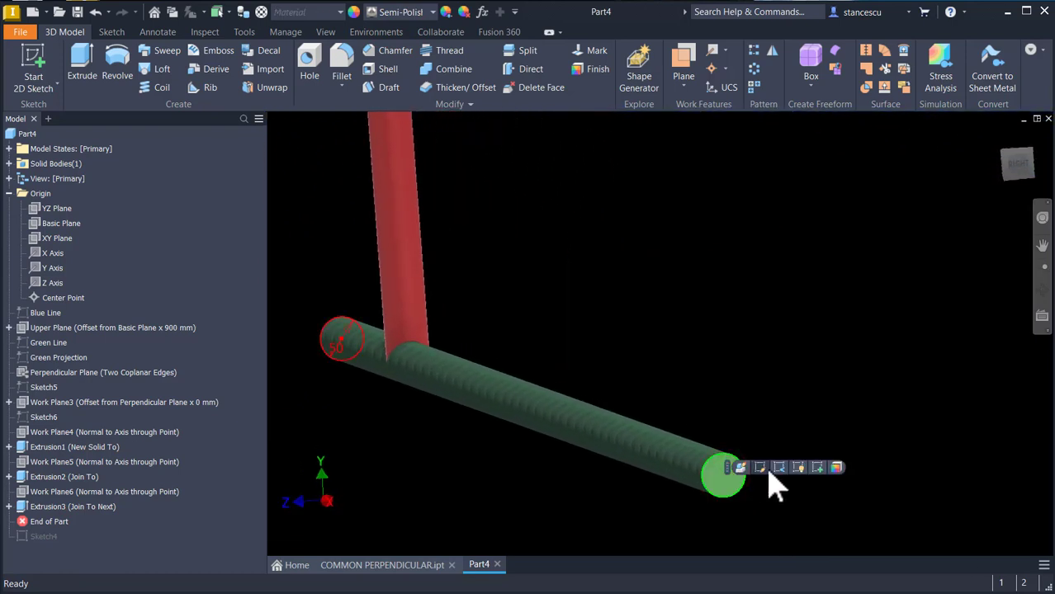
{"action": "left_click", "coordinate": [817, 469]}
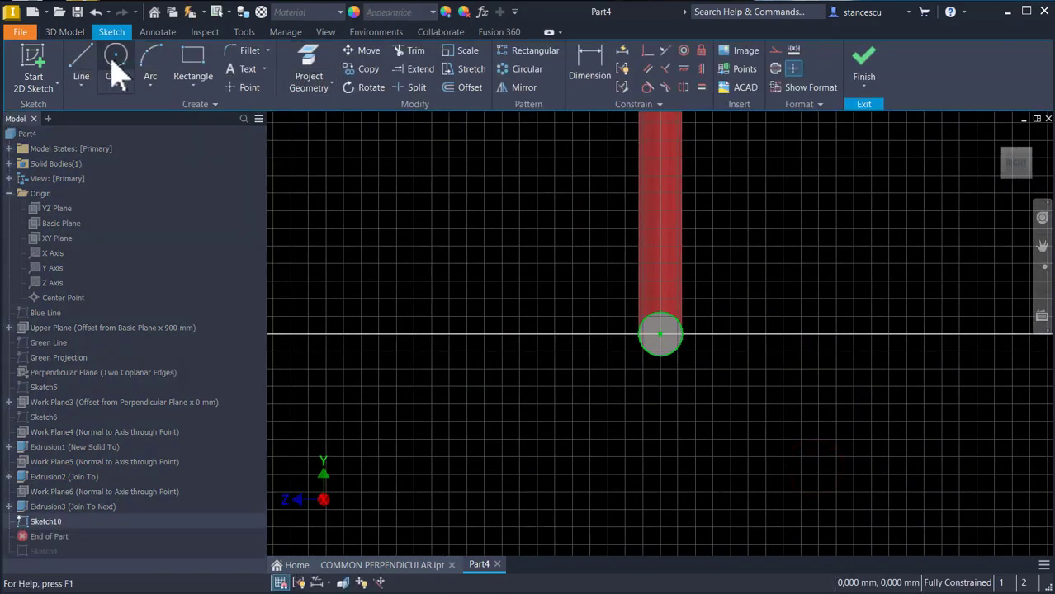
{"action": "left_click", "coordinate": [116, 72]}
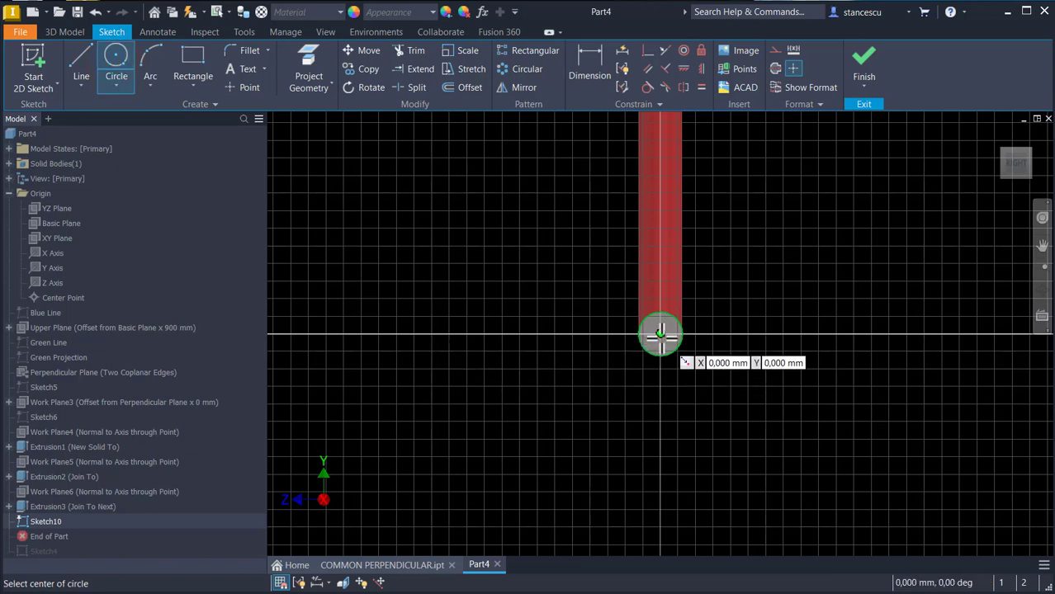
{"action": "left_click", "coordinate": [661, 335]}
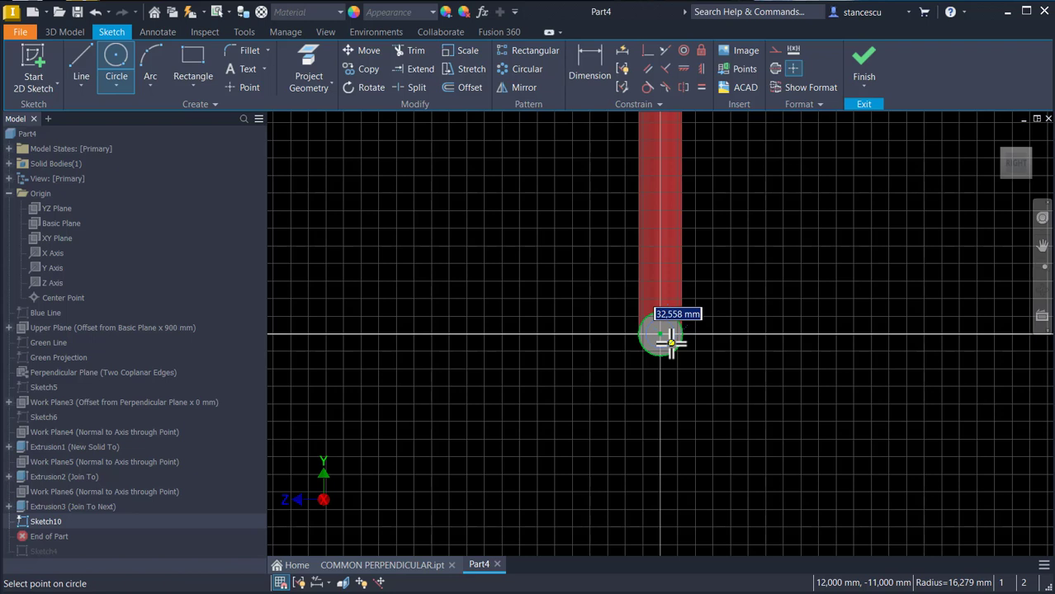
{"action": "type", "text": "40"}
{"action": "key", "text": "Return"}
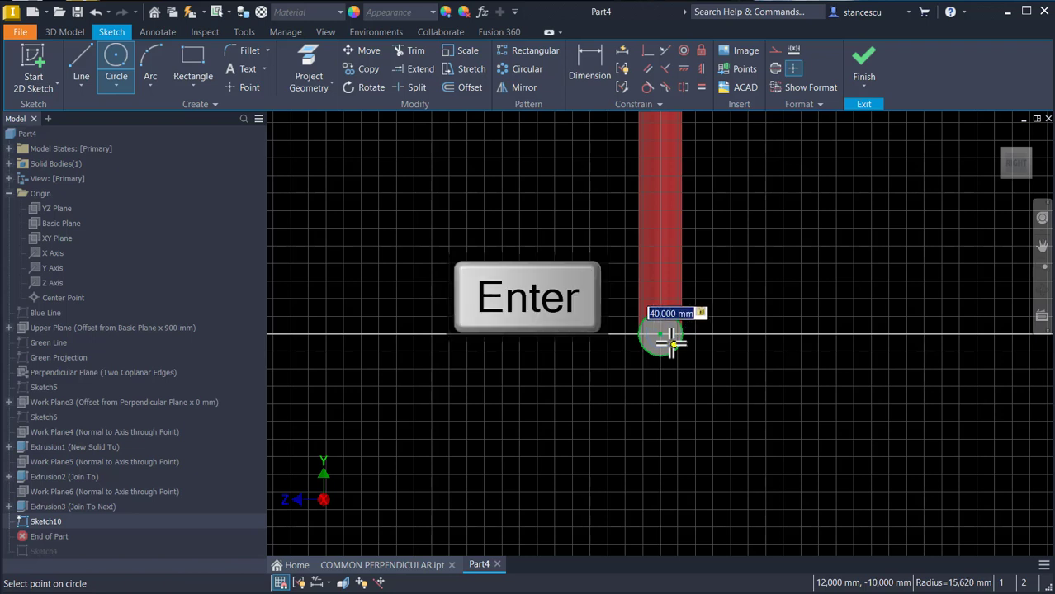
{"action": "left_click", "coordinate": [871, 78]}
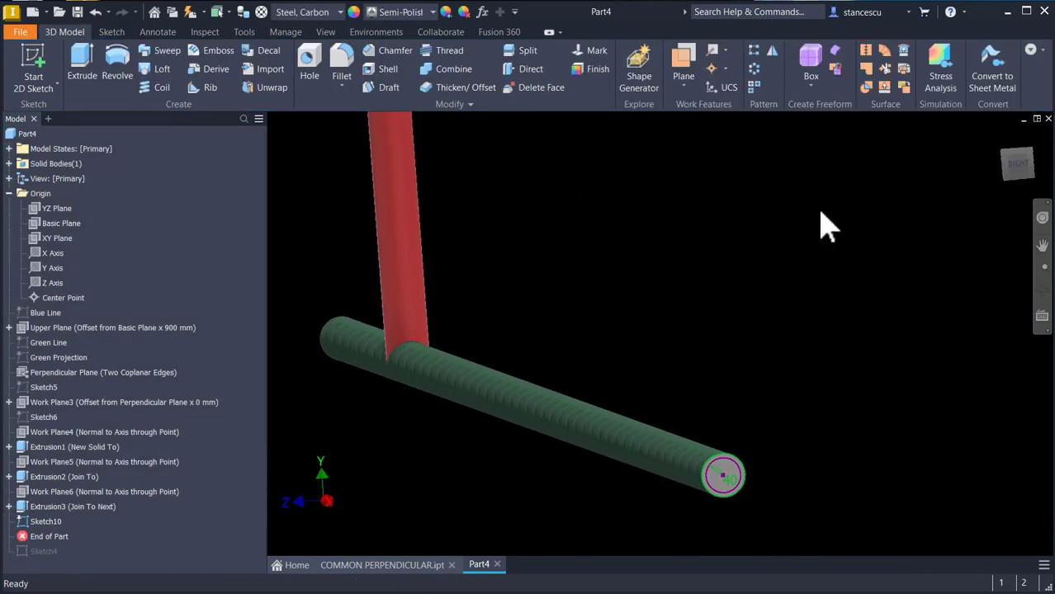
Step: Extrude the circle as a Through All cut to hollow out the lower rod
{"action": "key", "text": "e"}
{"action": "left_click", "coordinate": [733, 466]}
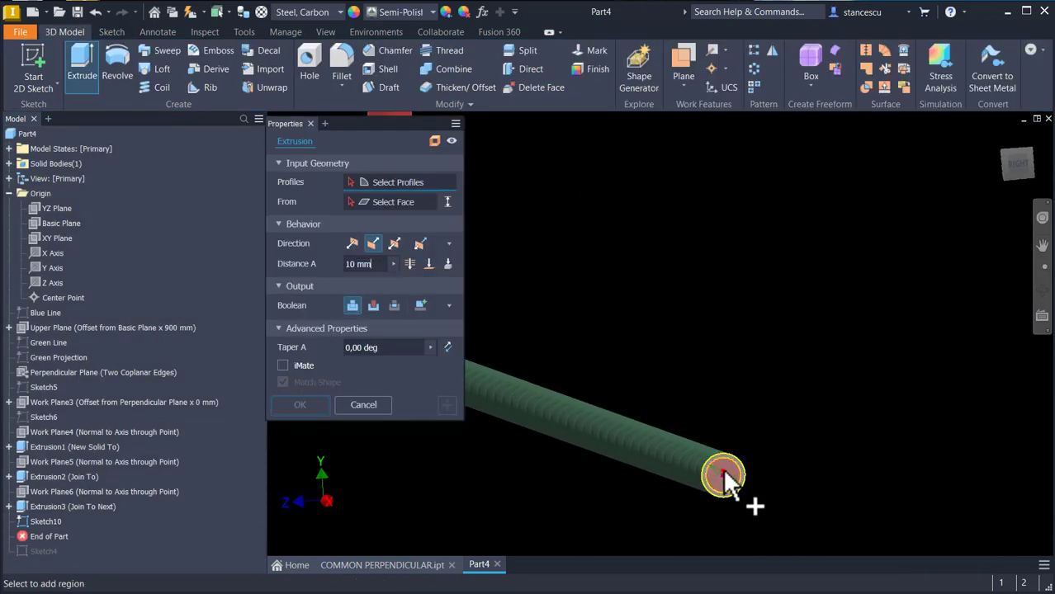
{"action": "left_click", "coordinate": [373, 305]}
{"action": "left_click", "coordinate": [410, 264]}
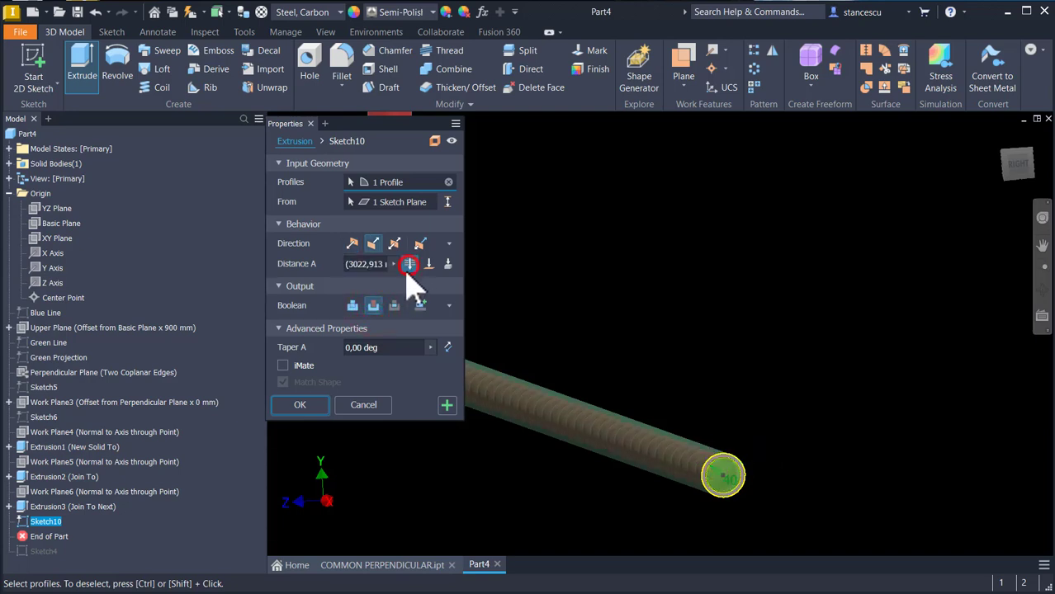
{"action": "left_click", "coordinate": [298, 399]}
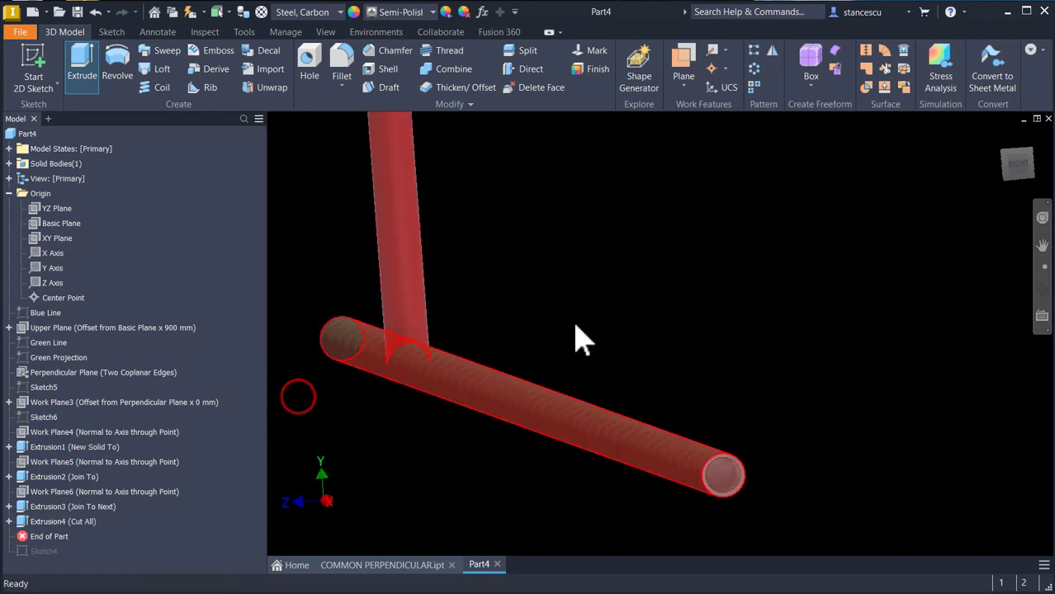
Step: Switch the in-canvas color scheme to Presentation in the application options
{"action": "middle_click_drag", "start_coordinate": [816, 240], "coordinate": [761, 262], "text": "shift"}
{"action": "key", "text": "F6"}
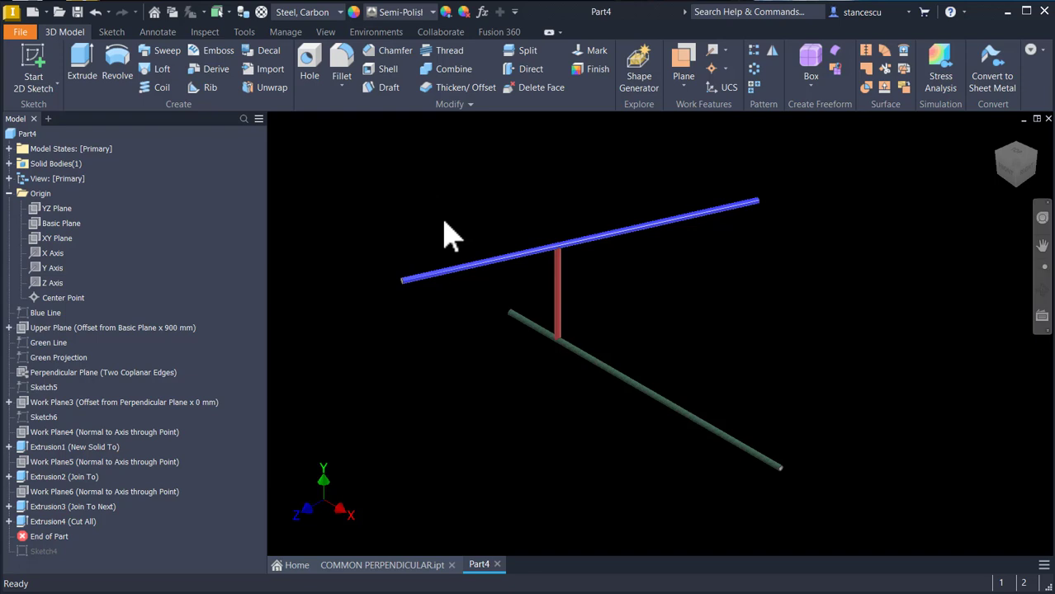
{"action": "key", "text": "alt"}
{"action": "key", "text": "alt+o"}
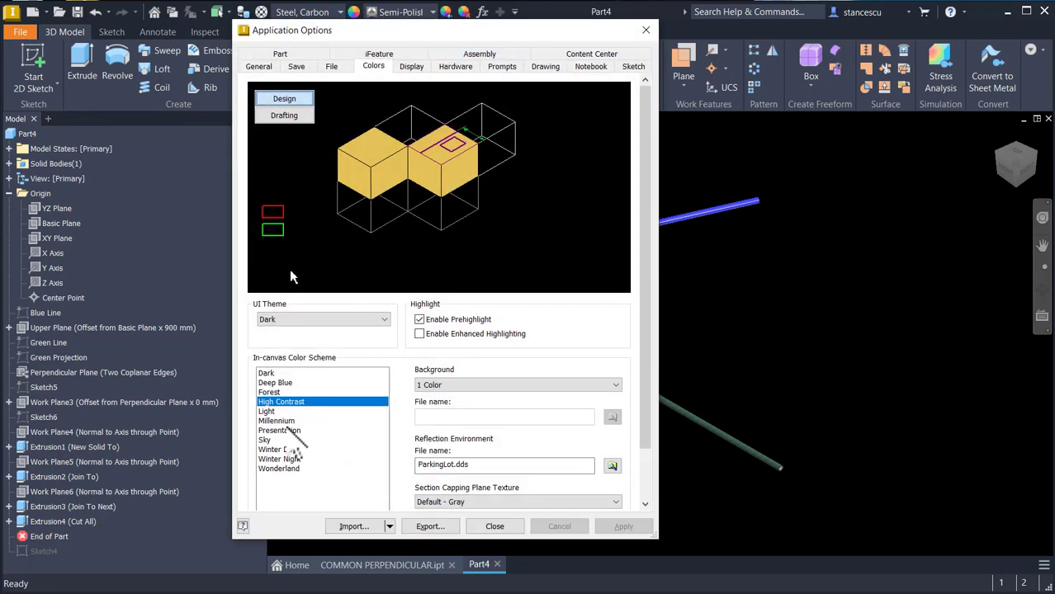
{"action": "left_click", "coordinate": [285, 431]}
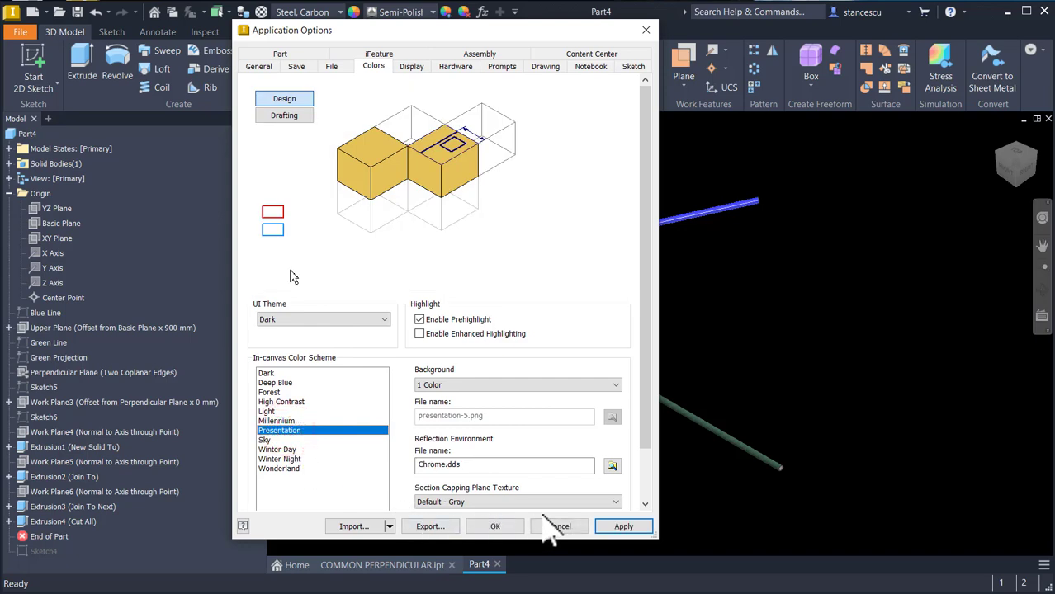
{"action": "left_click", "coordinate": [496, 527]}
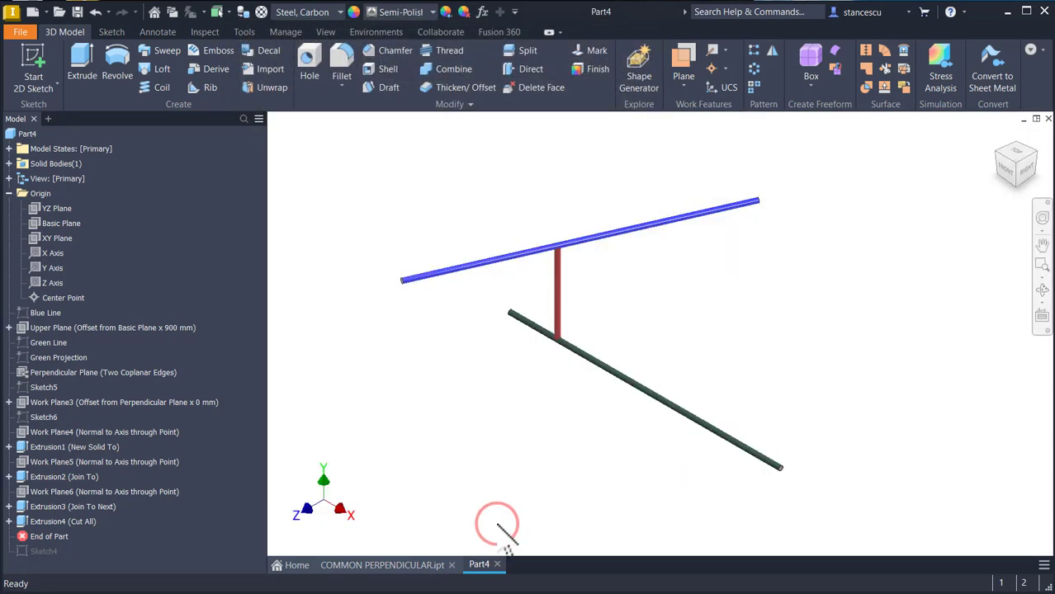